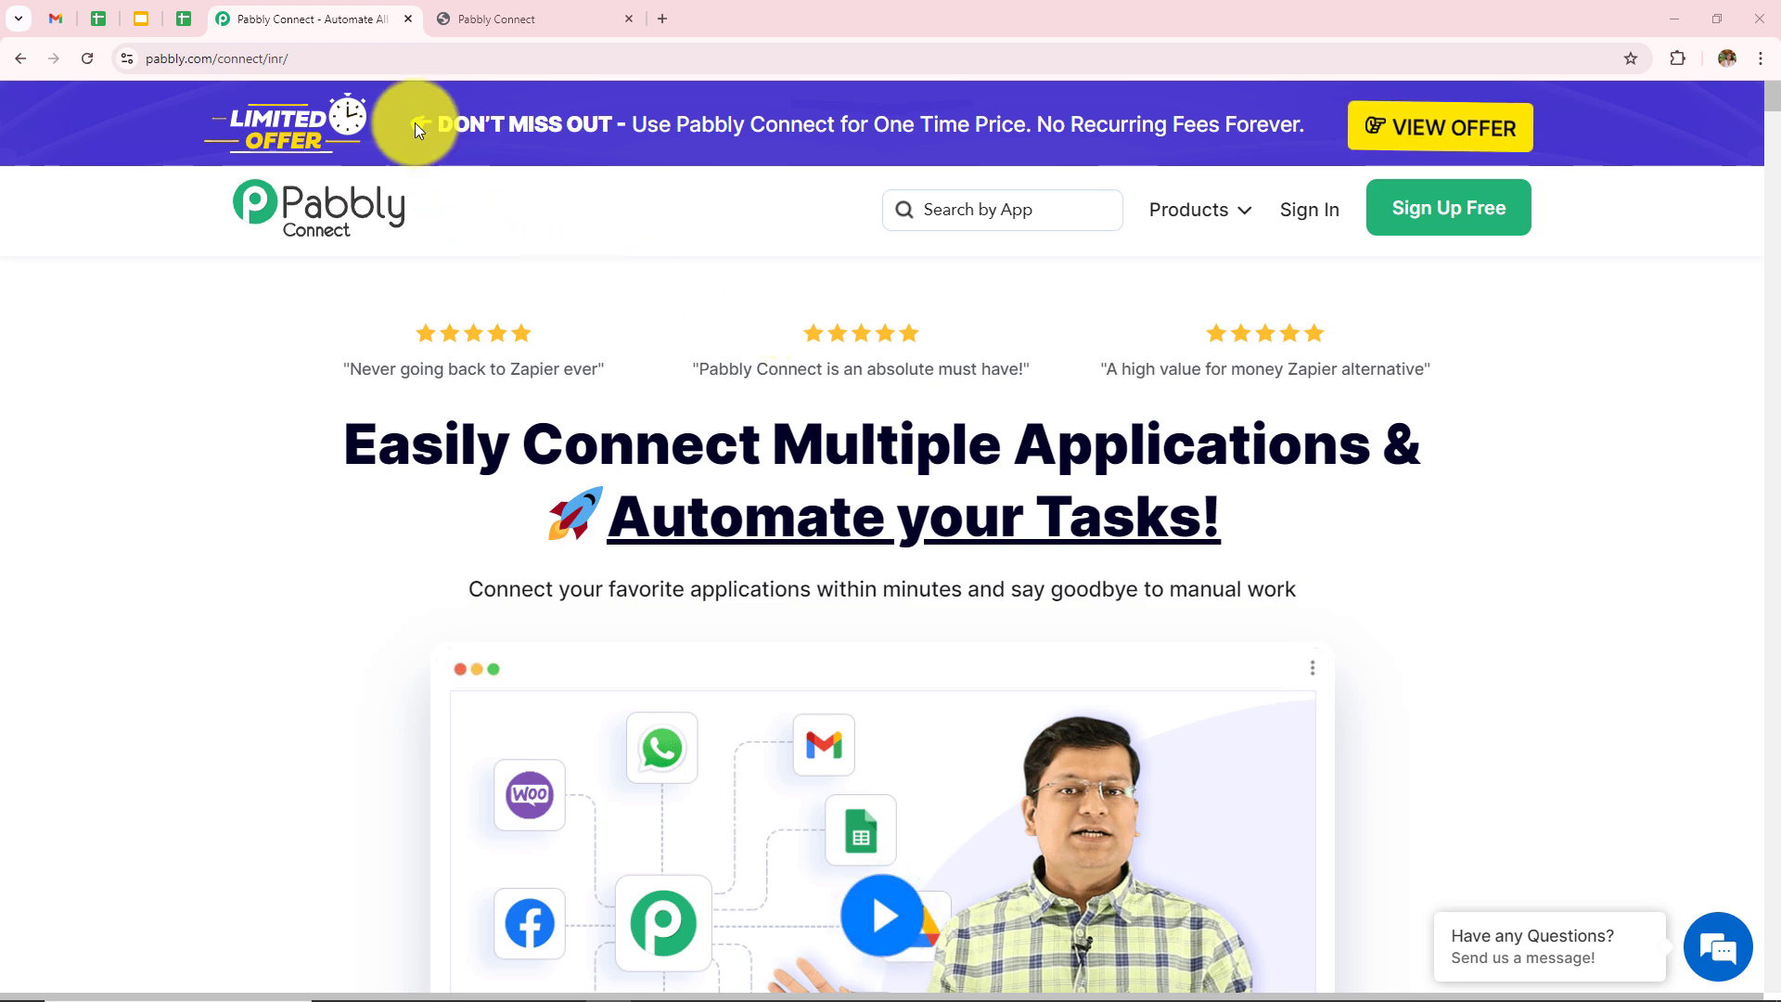
Step: Sign in to the Pabbly account from the Pabbly Connect website and open the Pabbly Connect dashboard
click(232, 58)
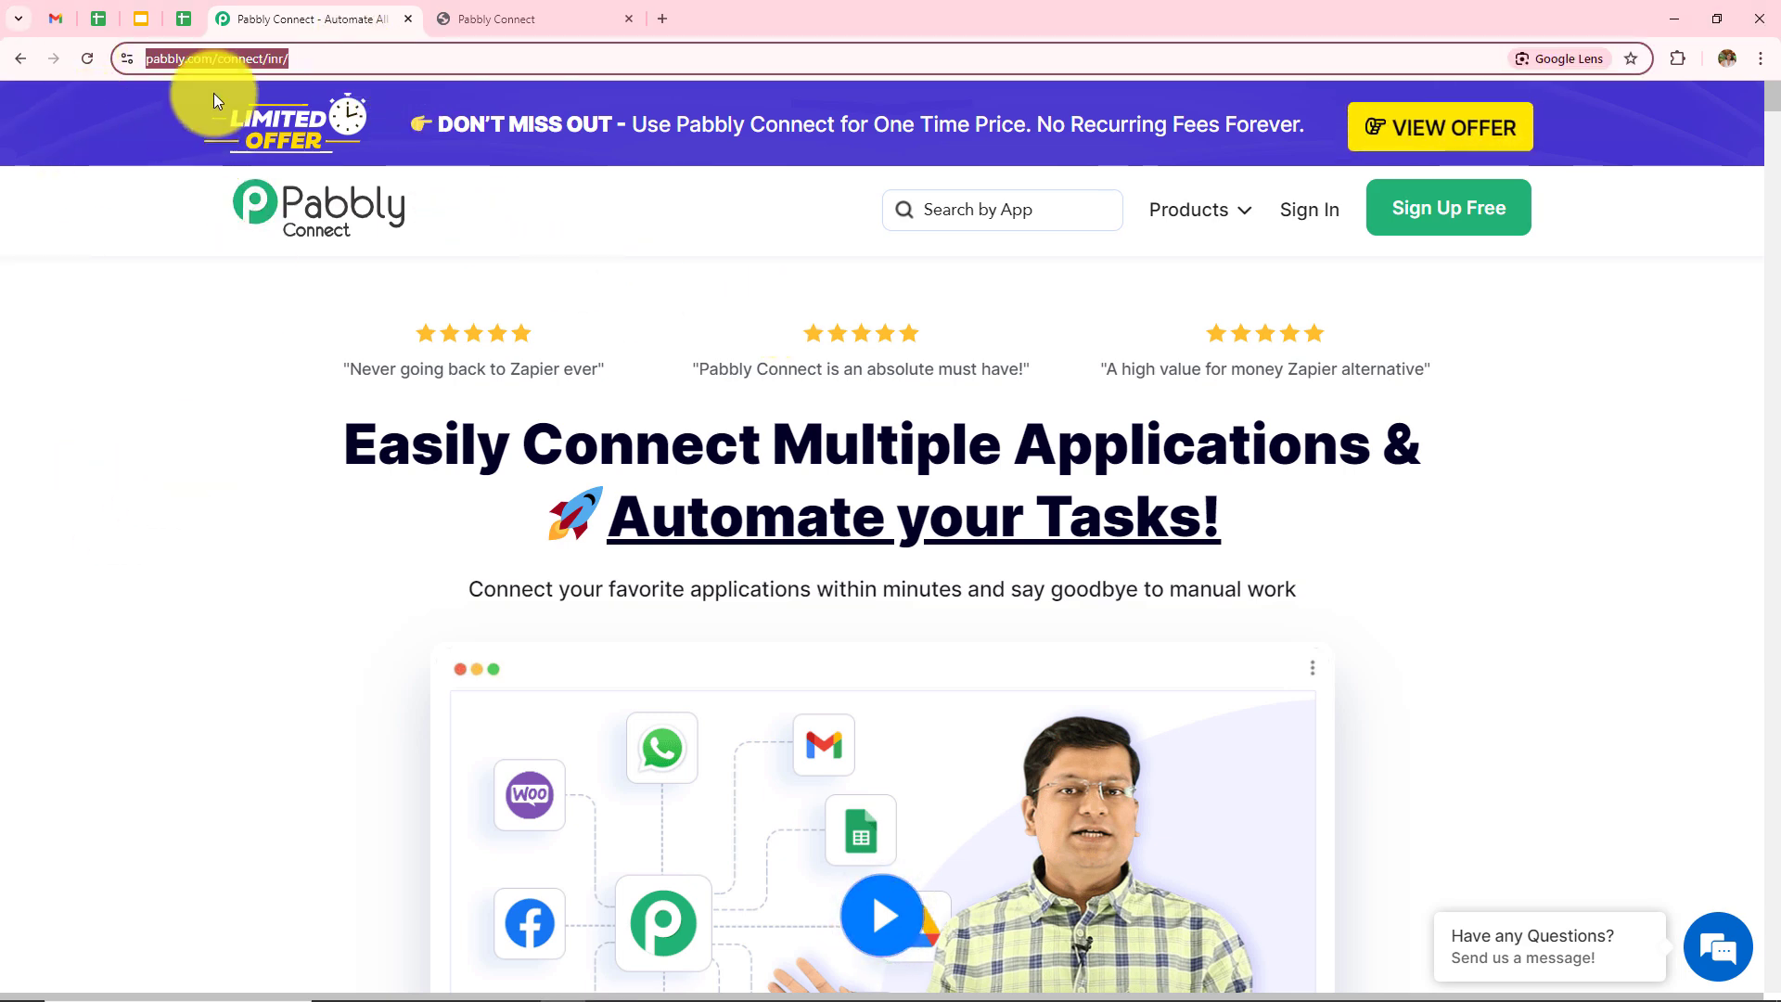
click(159, 321)
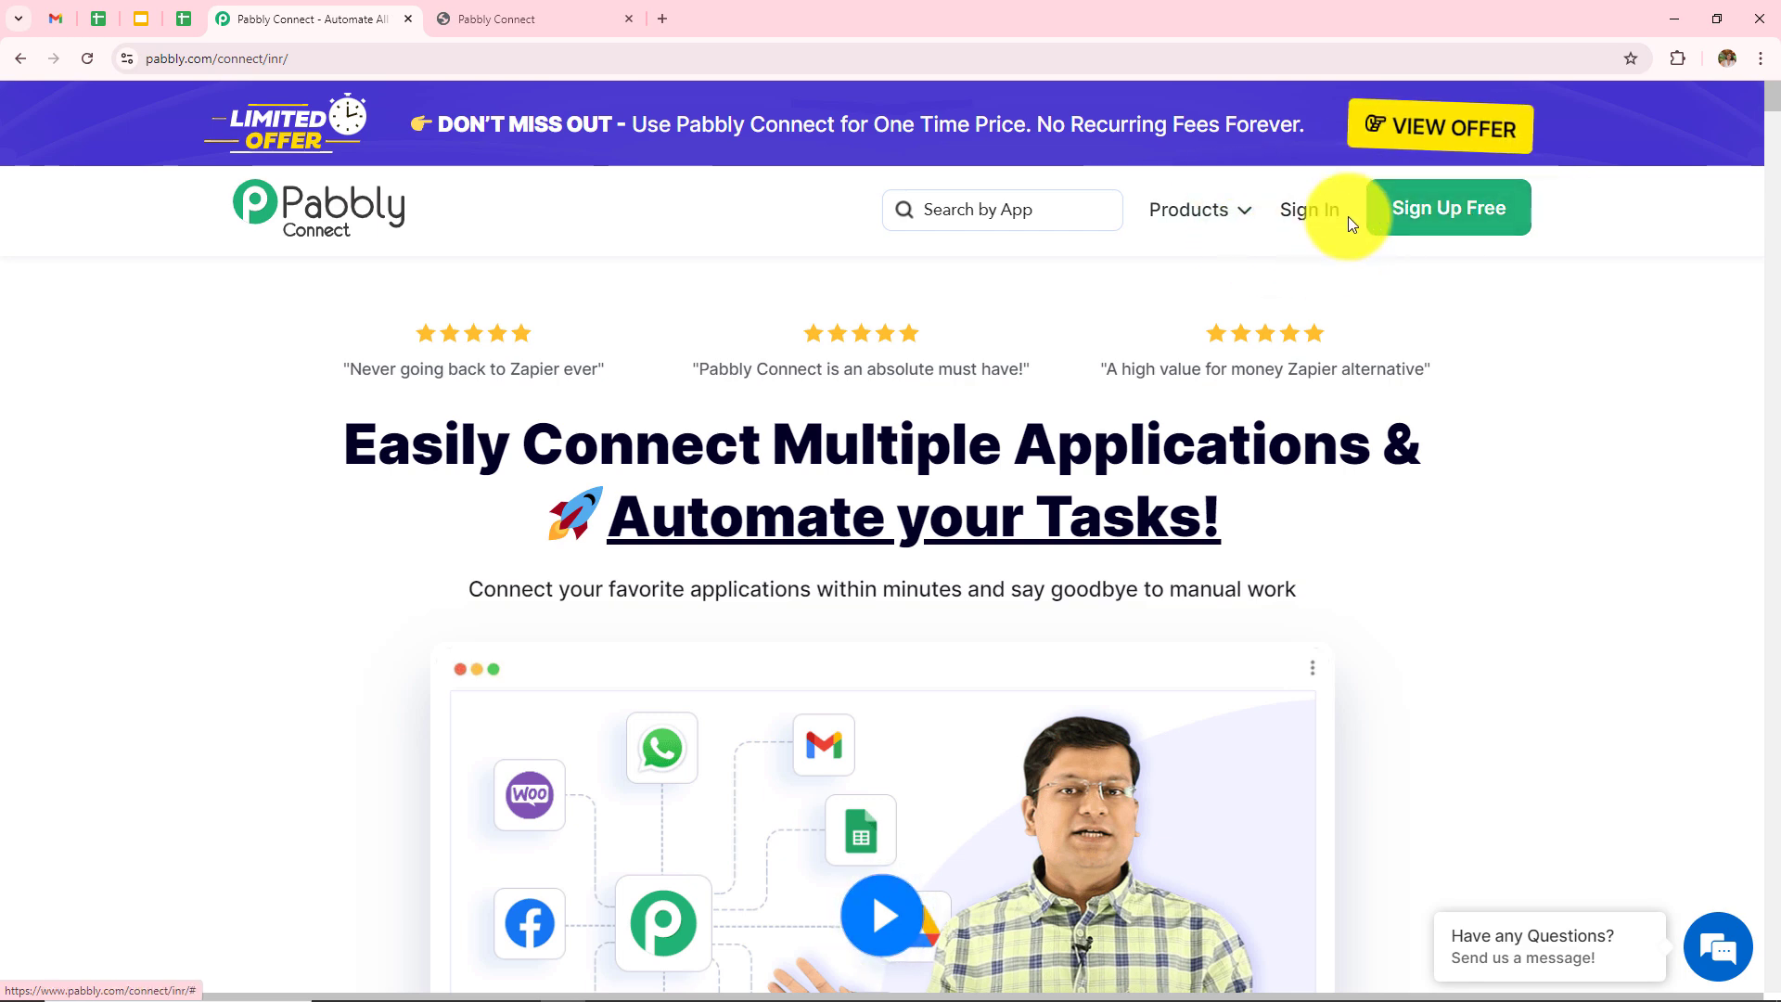
click(1321, 220)
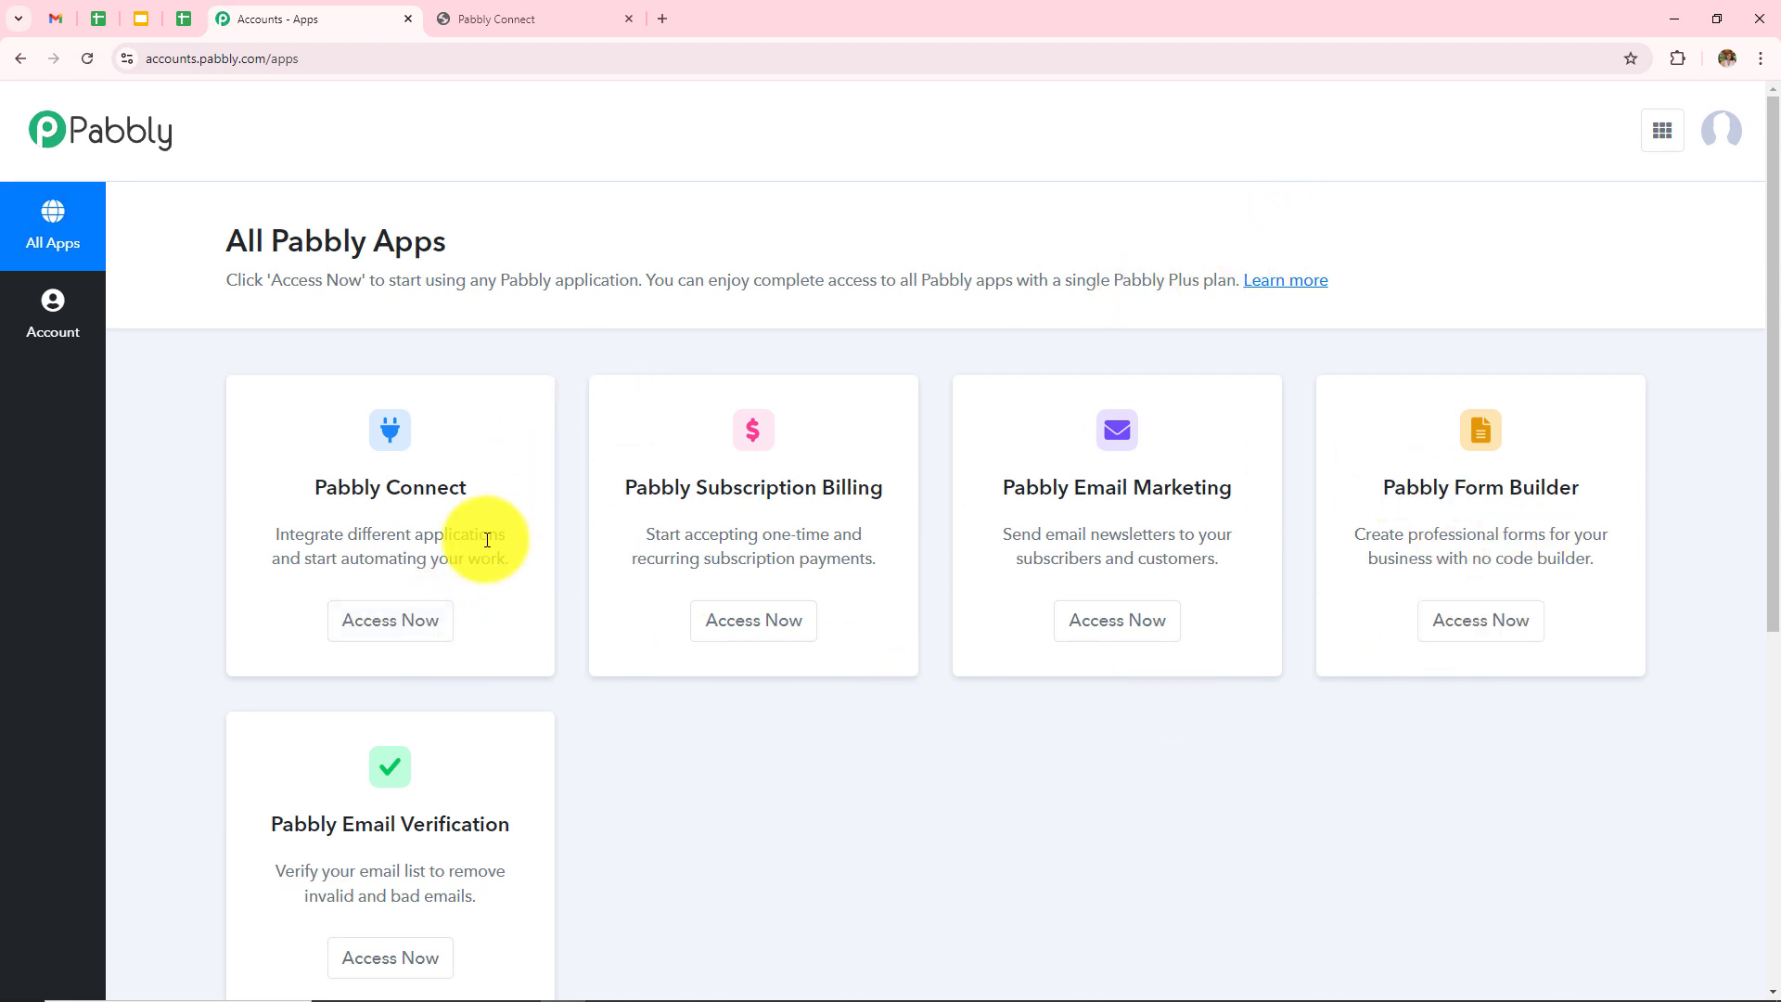
click(409, 620)
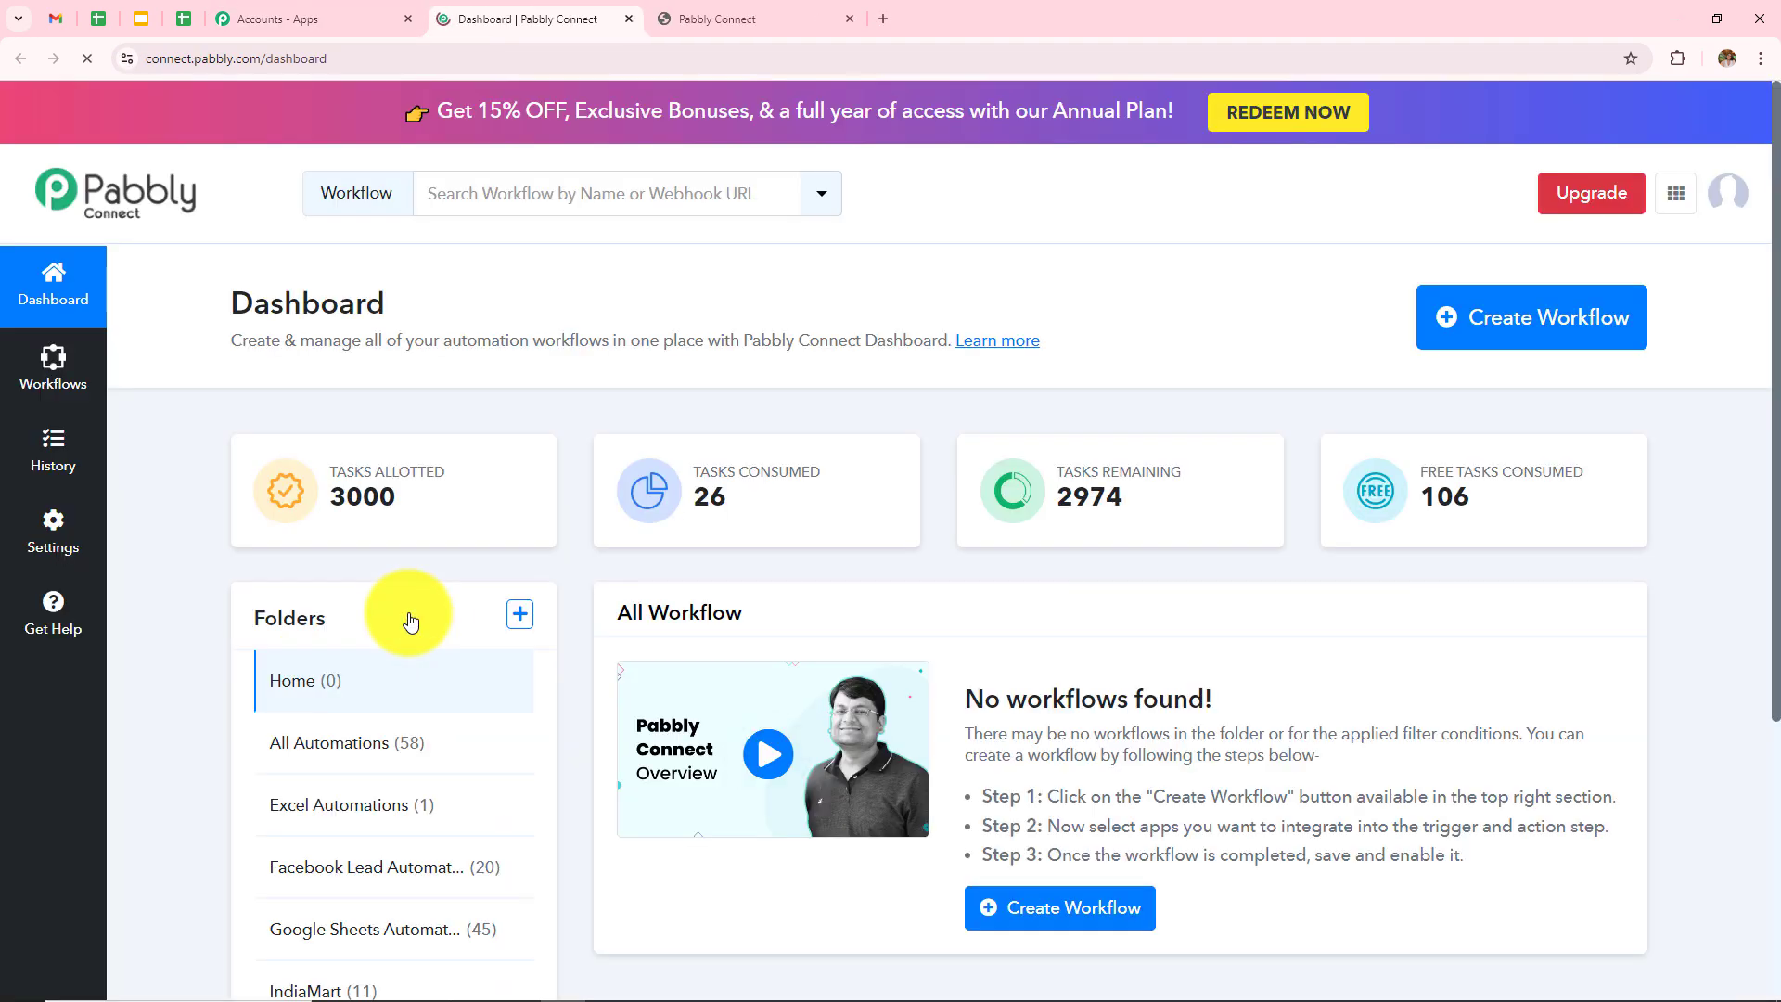
Step: Examine the All Workflow section and the list of folders on the dashboard
scroll(1020, 629, down, 2)
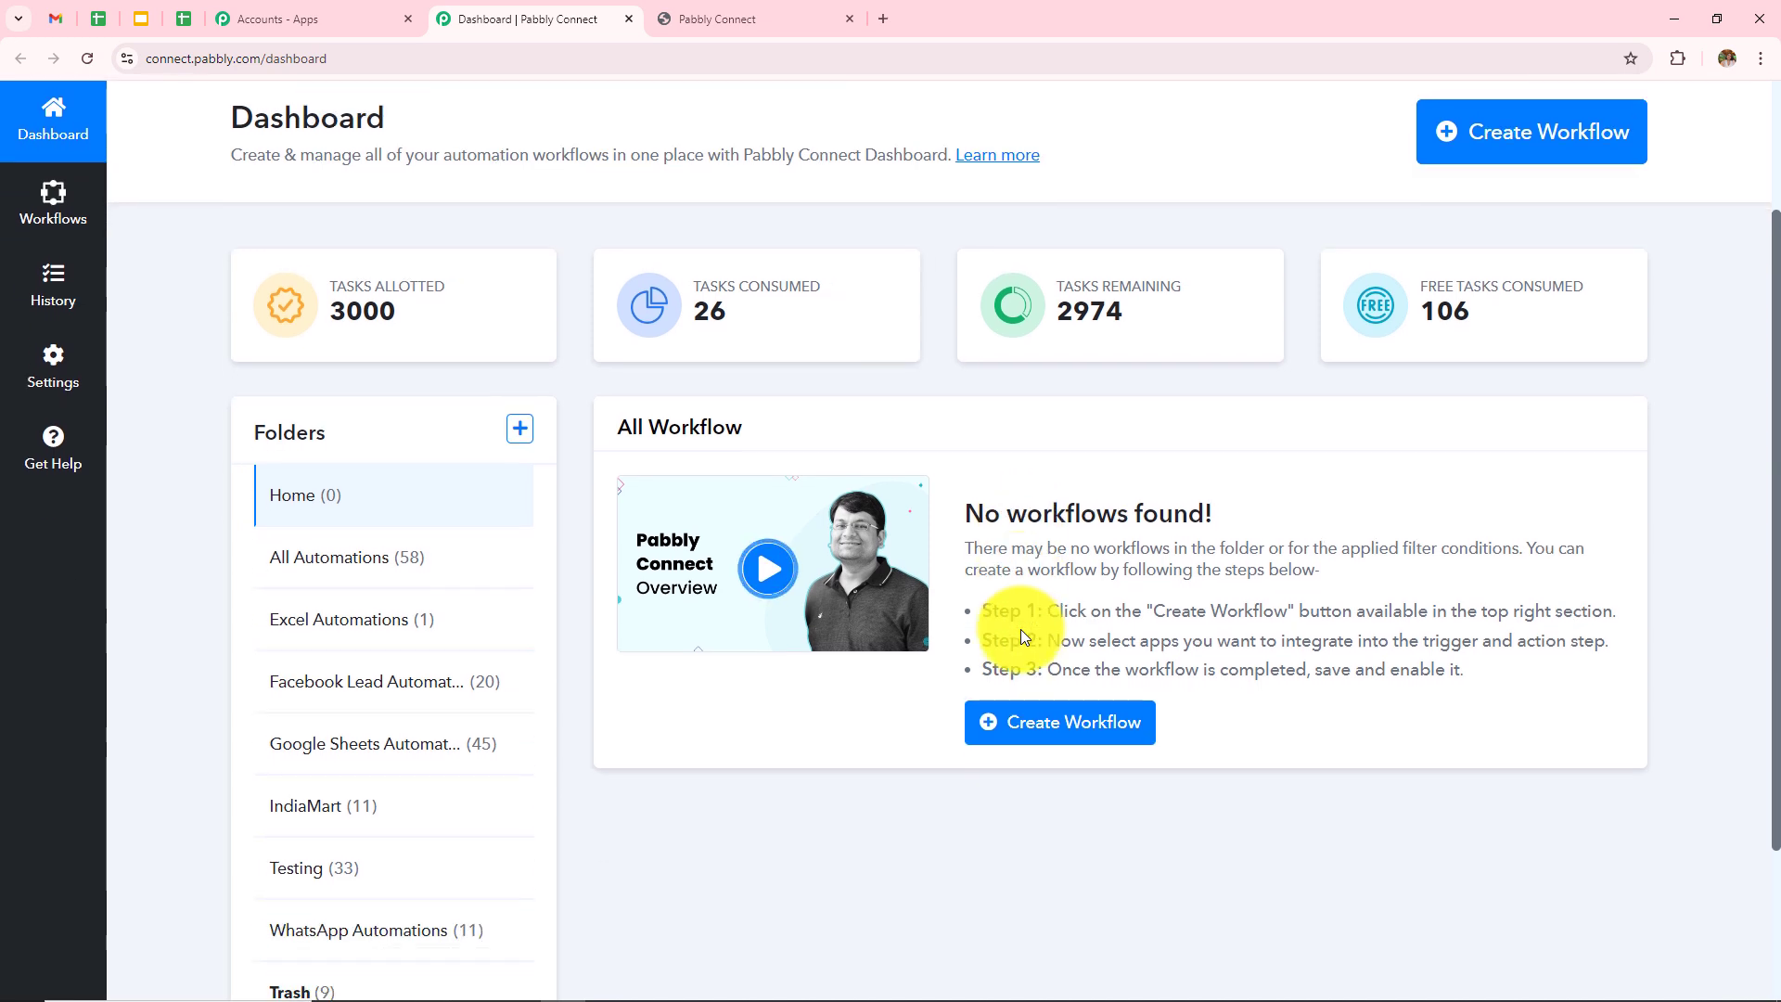
drag(607, 443, 873, 447)
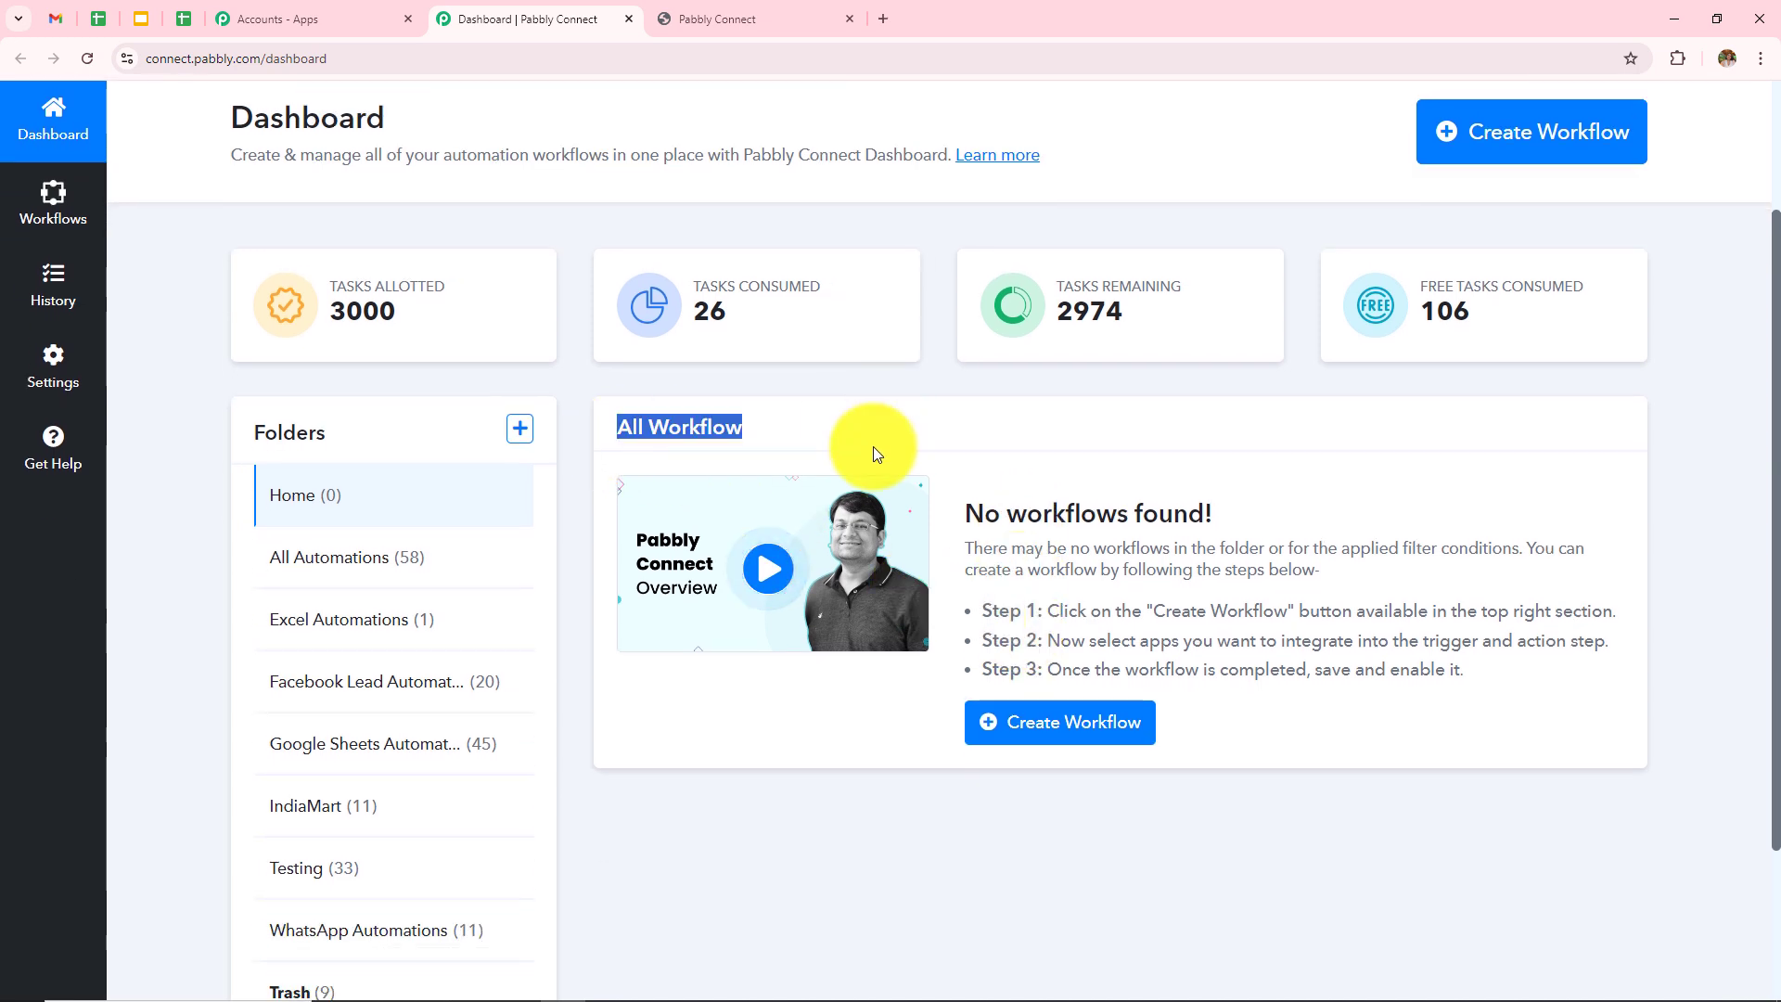
drag(366, 432, 231, 479)
scroll(370, 492, down, 2)
scroll(371, 491, down, 1)
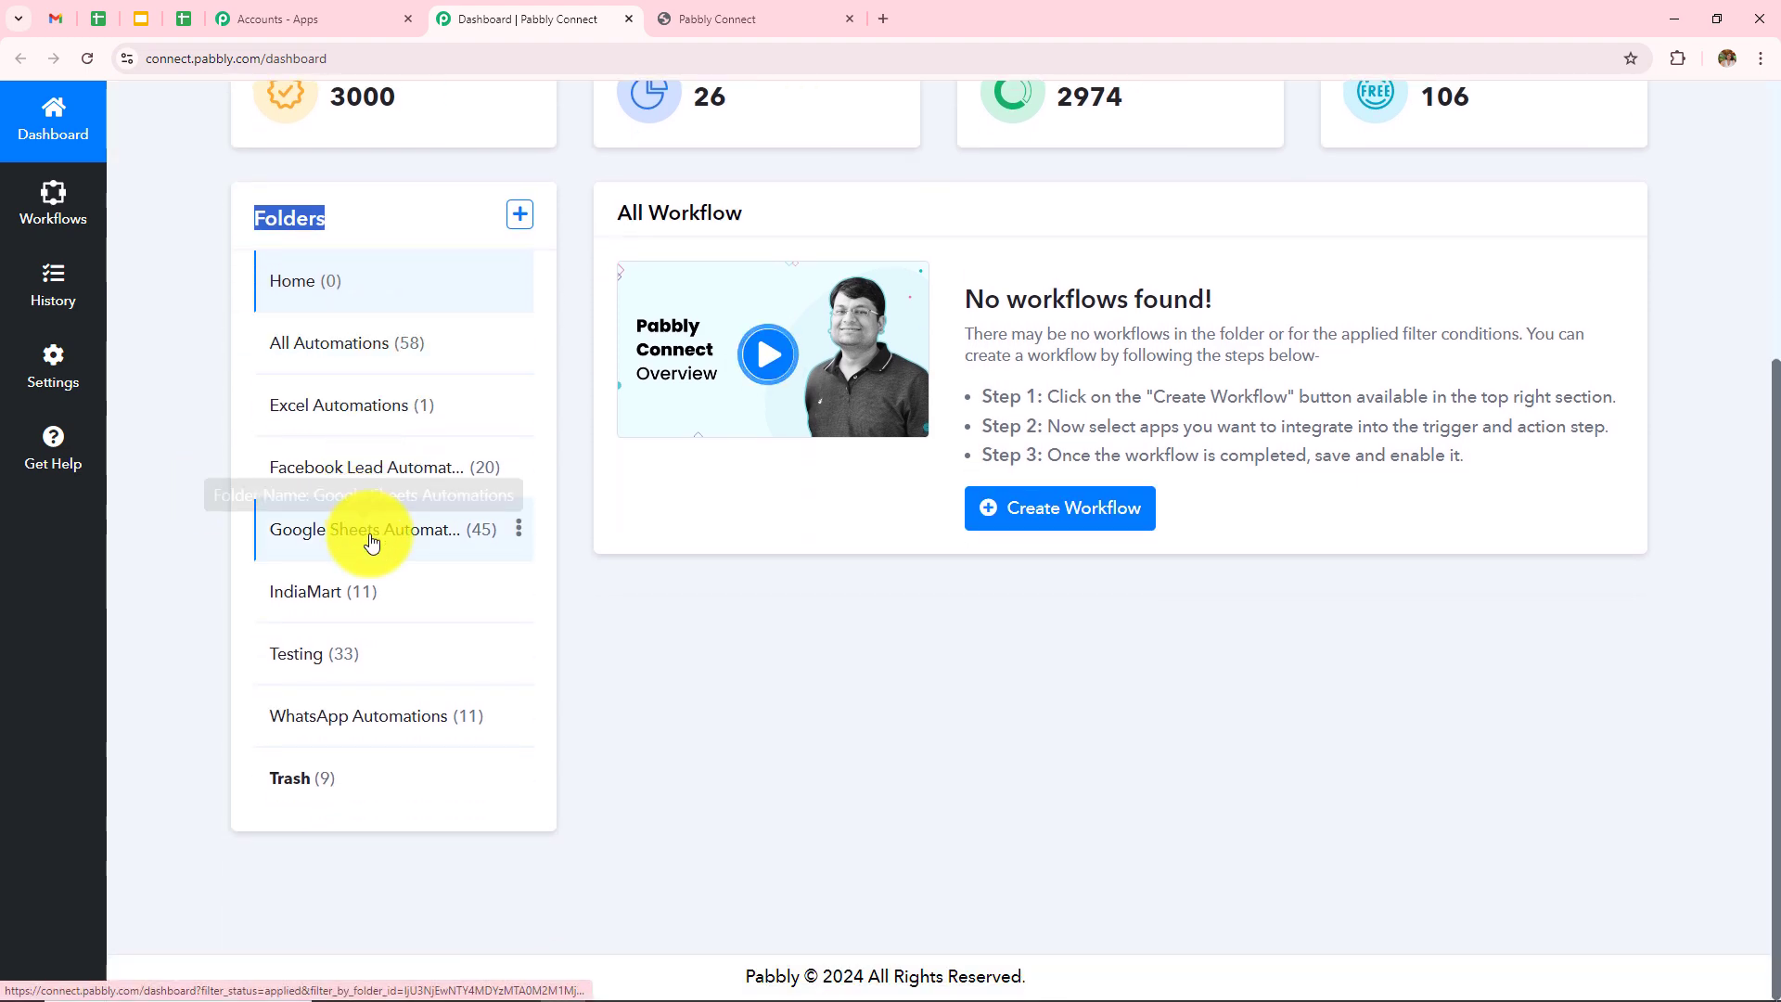
click(176, 468)
scroll(176, 467, up, 5)
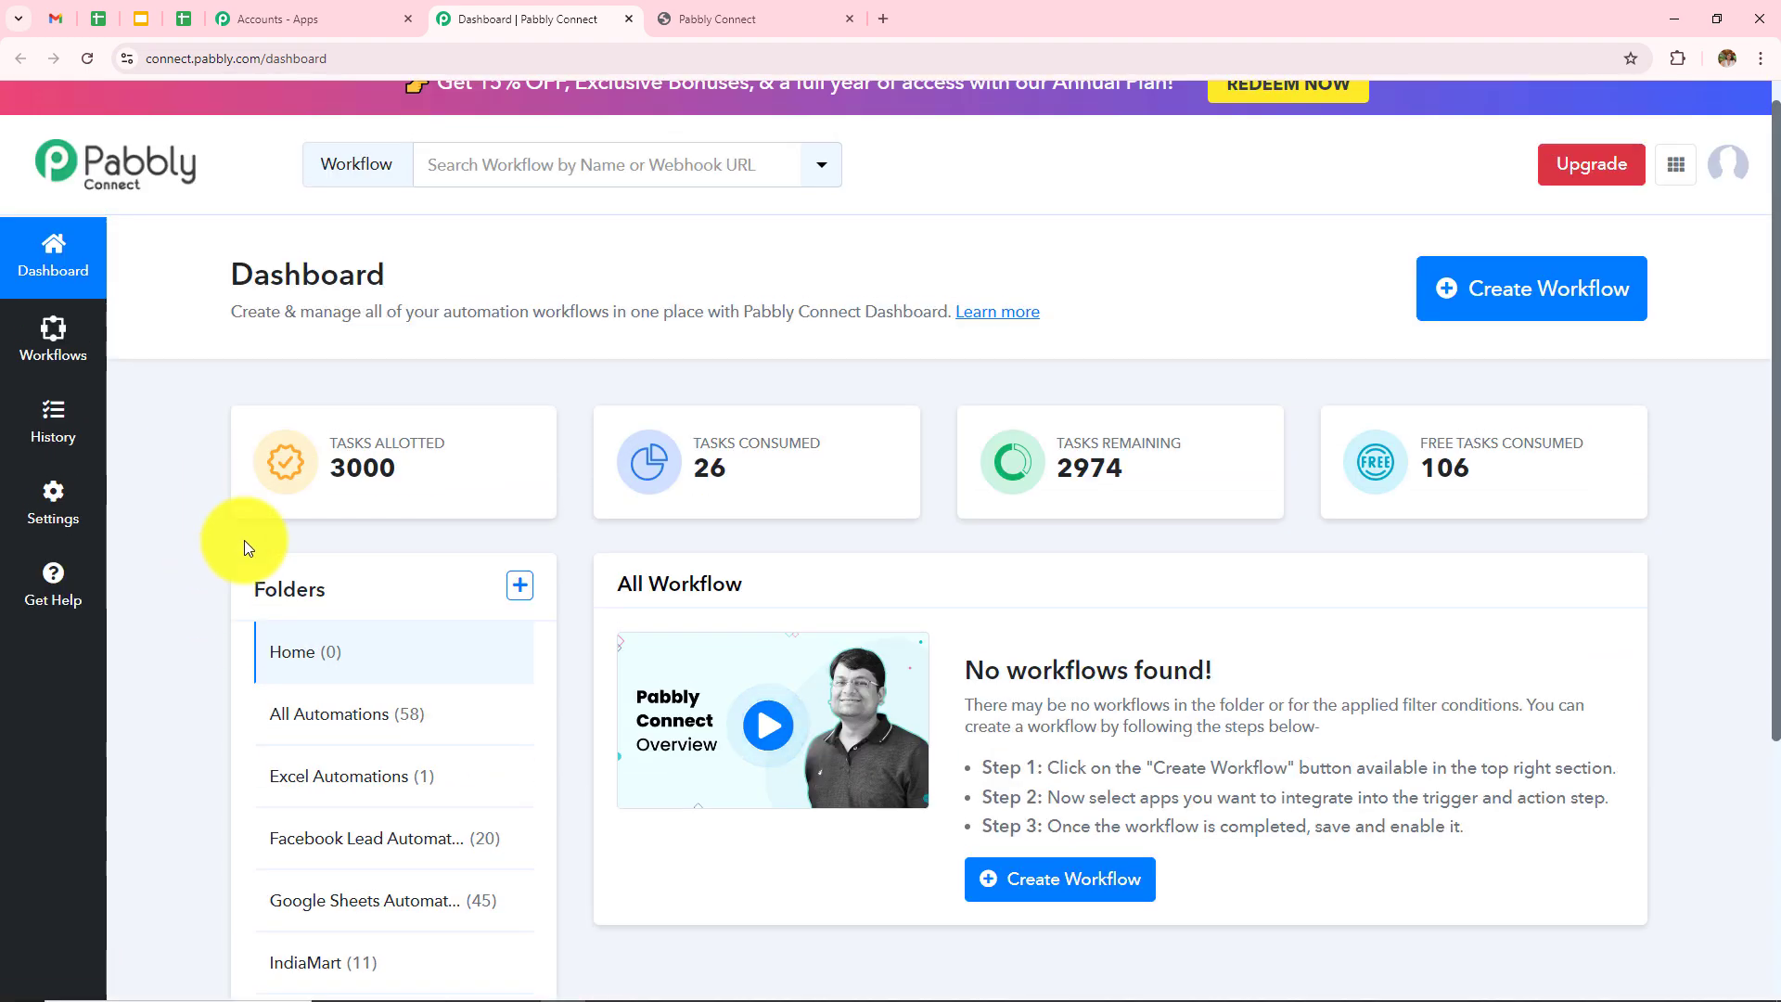
click(517, 586)
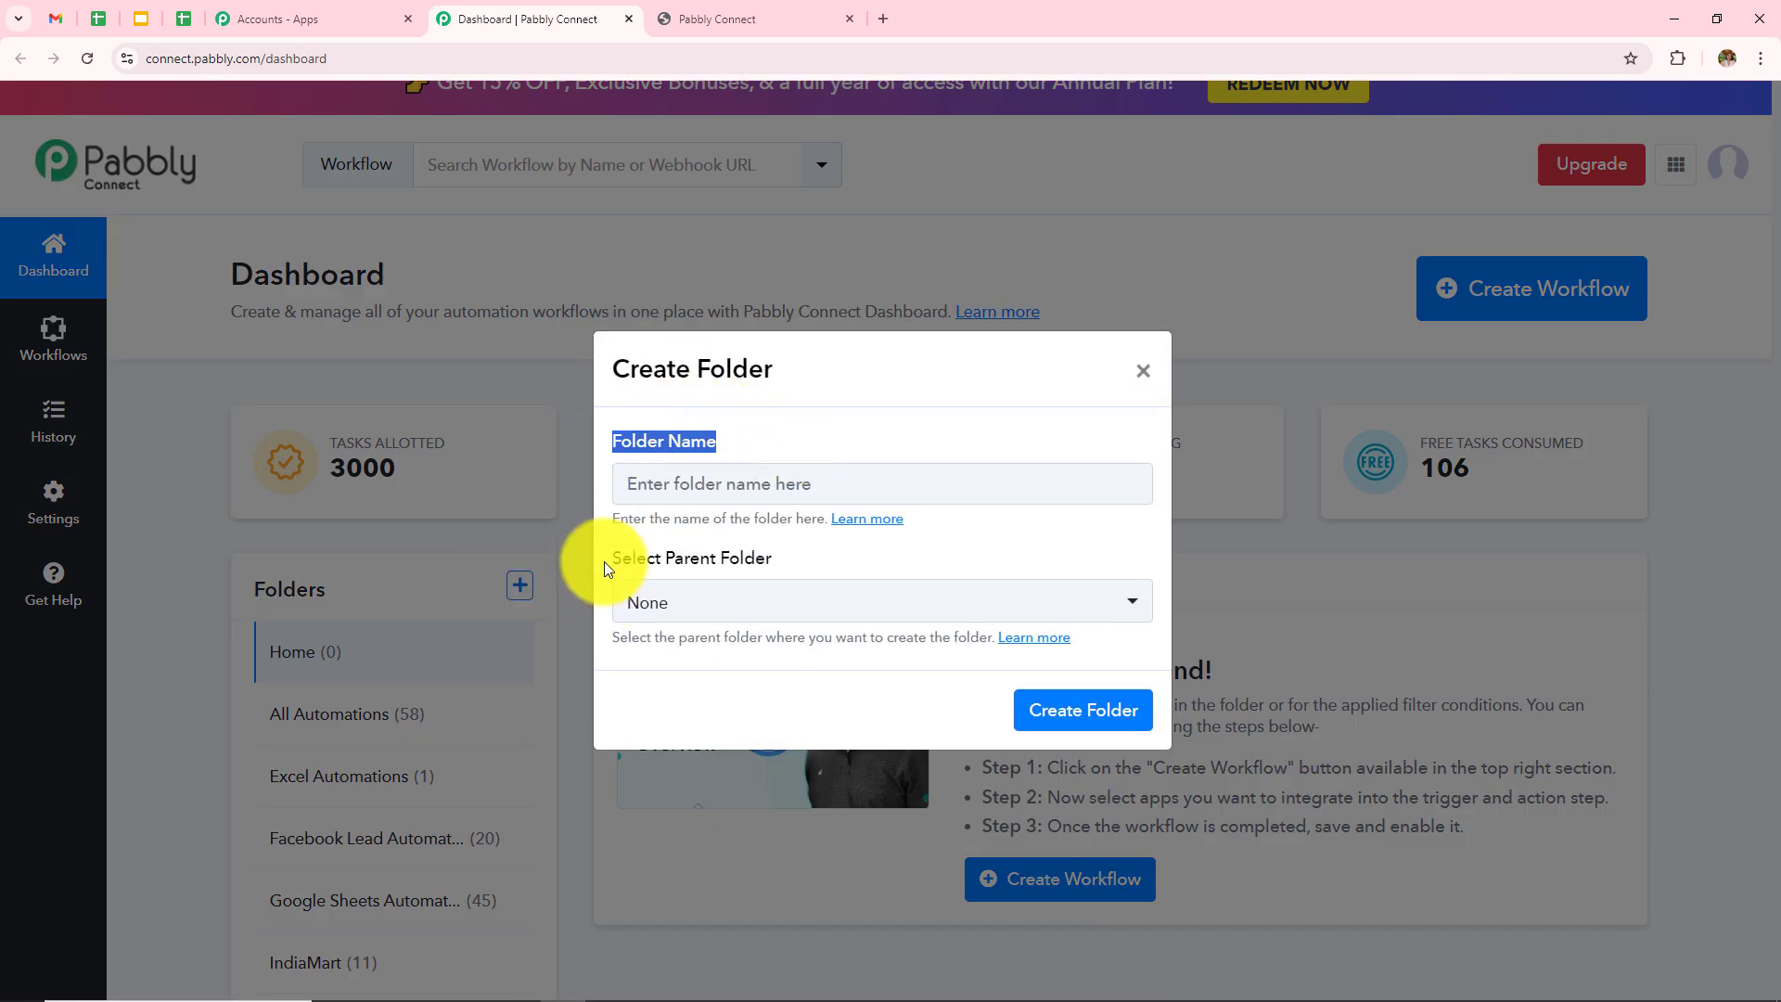
drag(604, 560, 827, 560)
click(1143, 371)
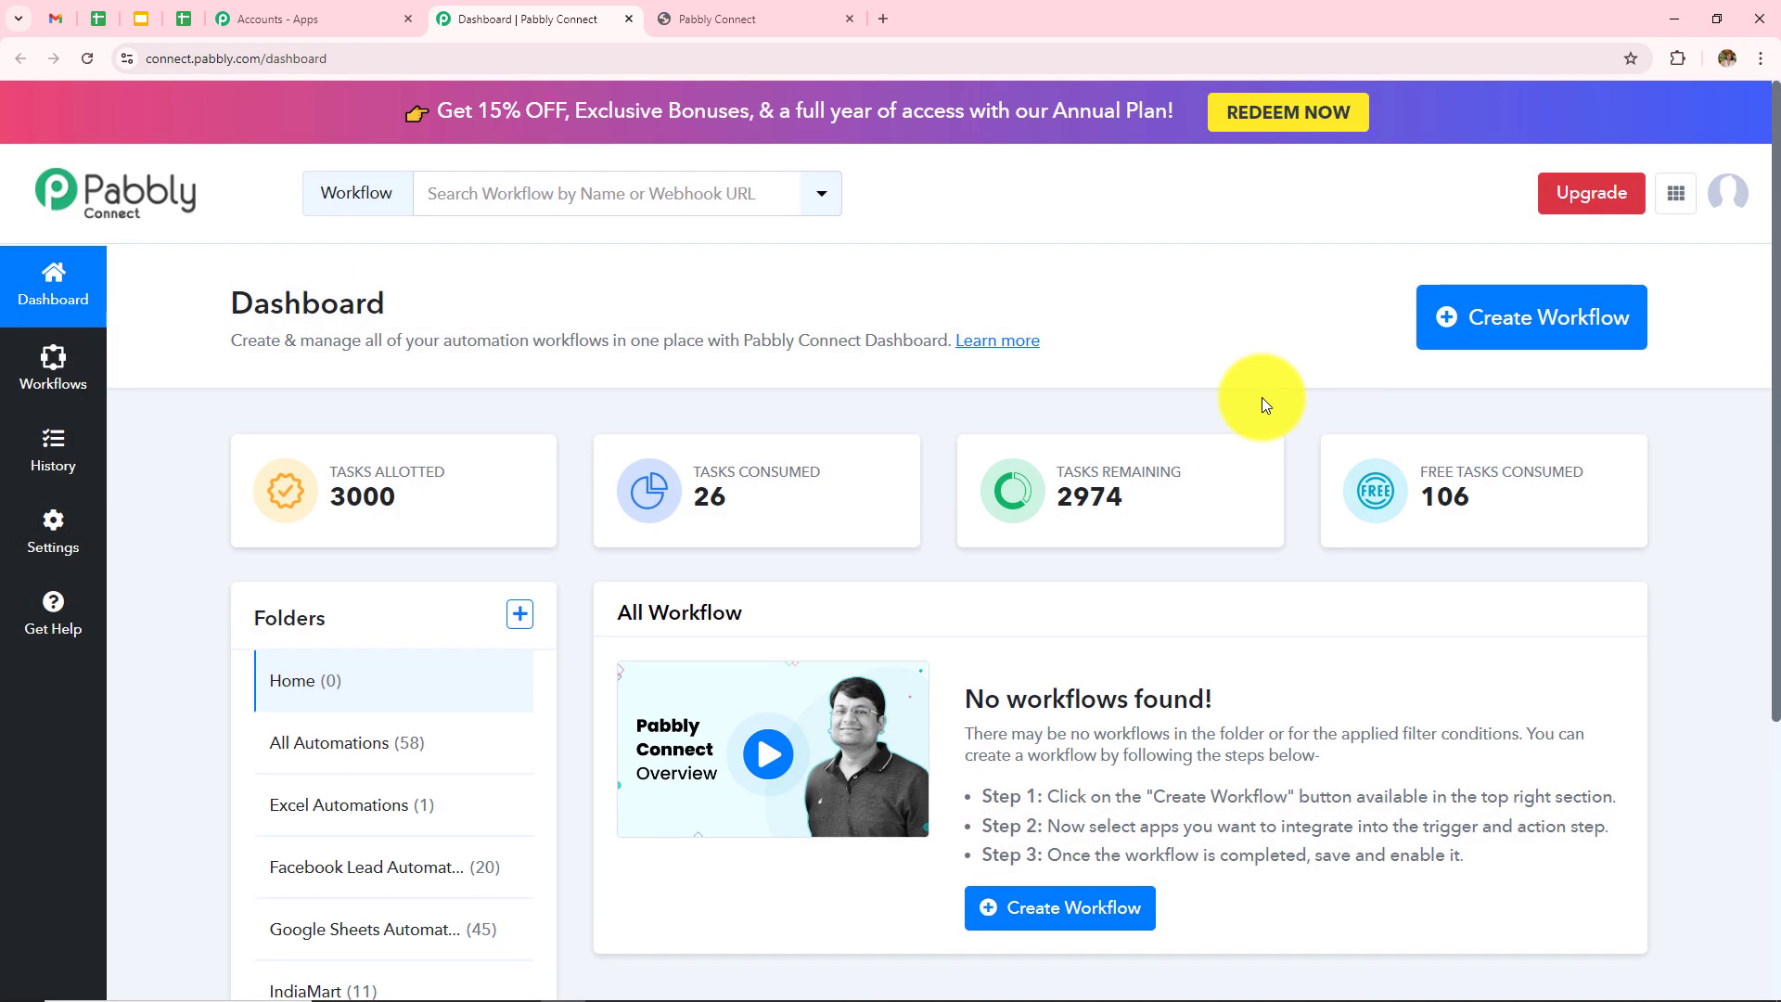
Step: Create a workflow named "How to Create 99 Acres Leads as GoHighLevel Contact" in the All Automations folder
click(1466, 355)
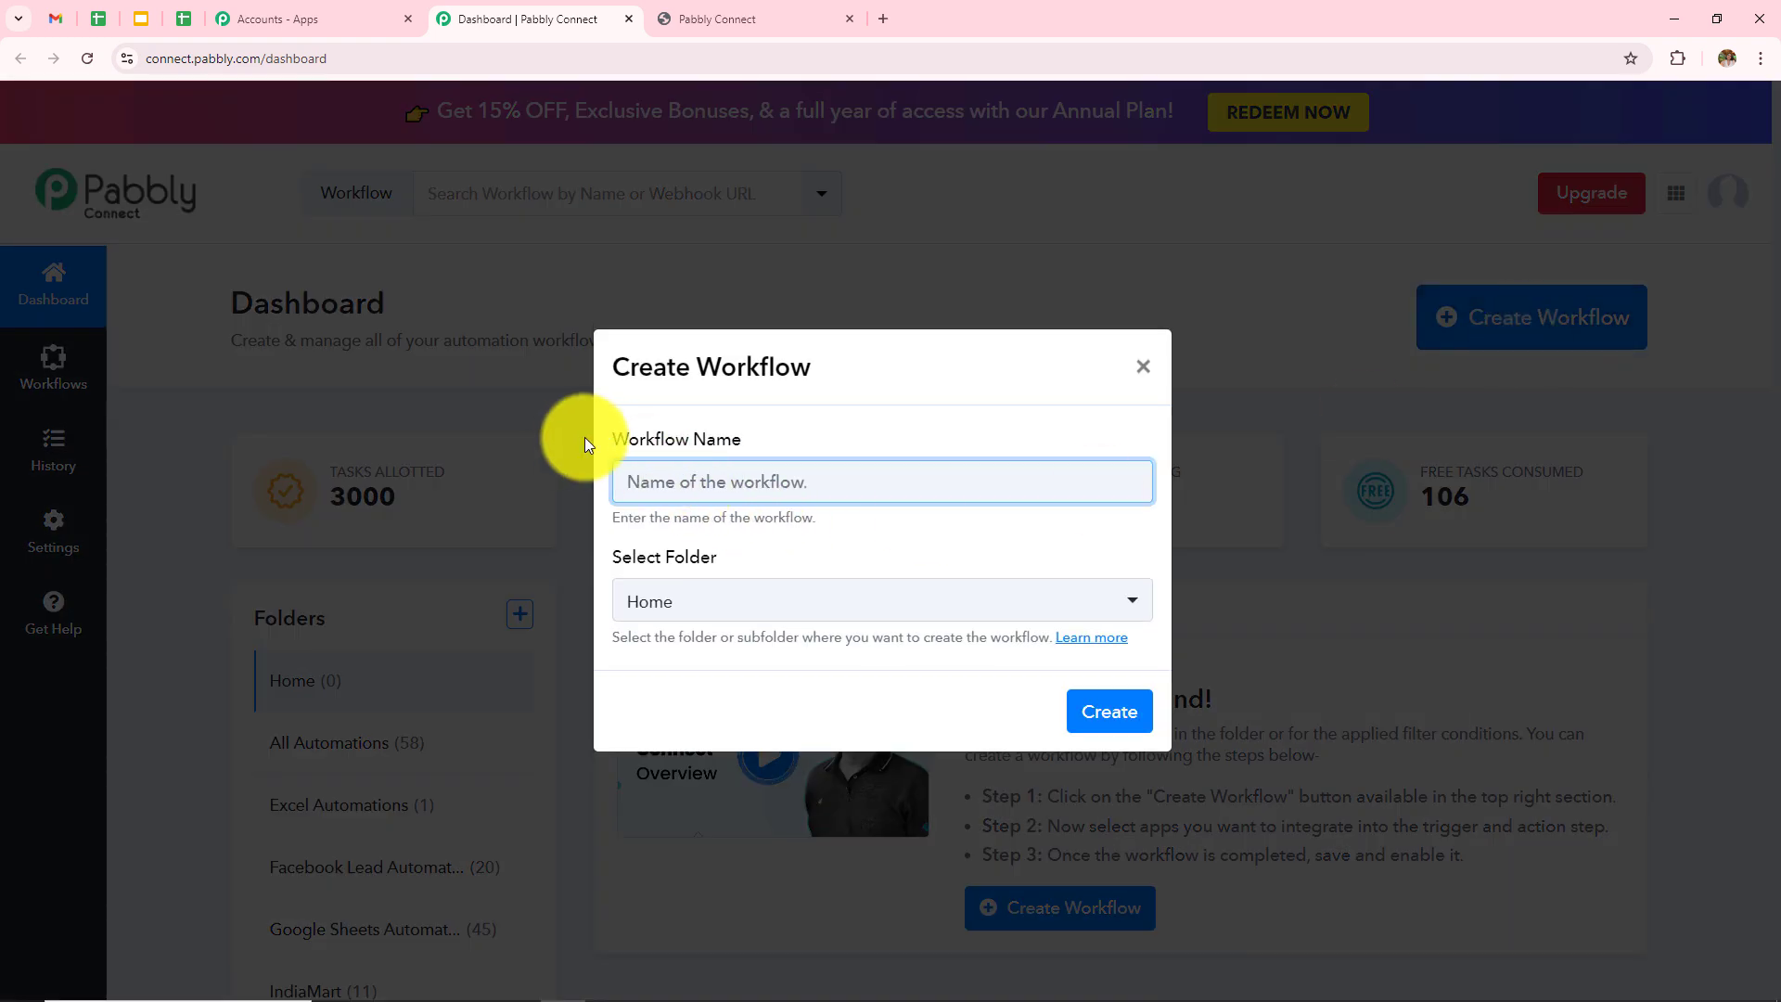
drag(605, 437, 822, 462)
click(611, 564)
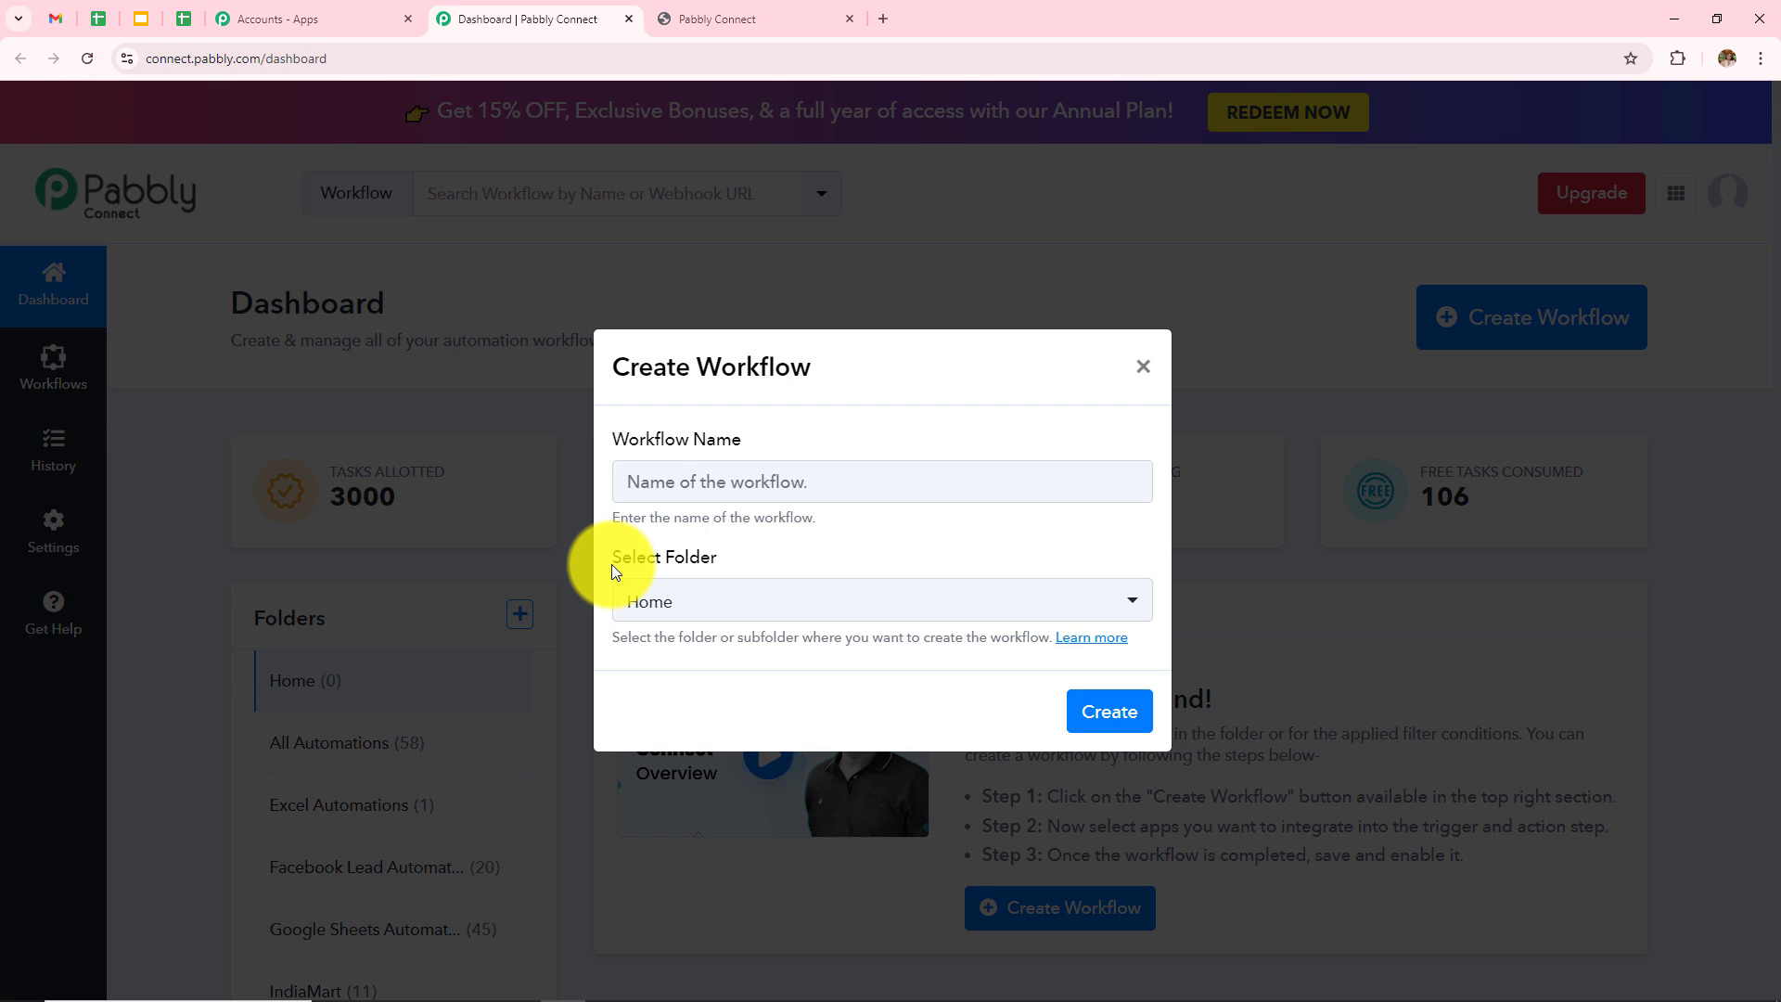
drag(610, 564, 787, 568)
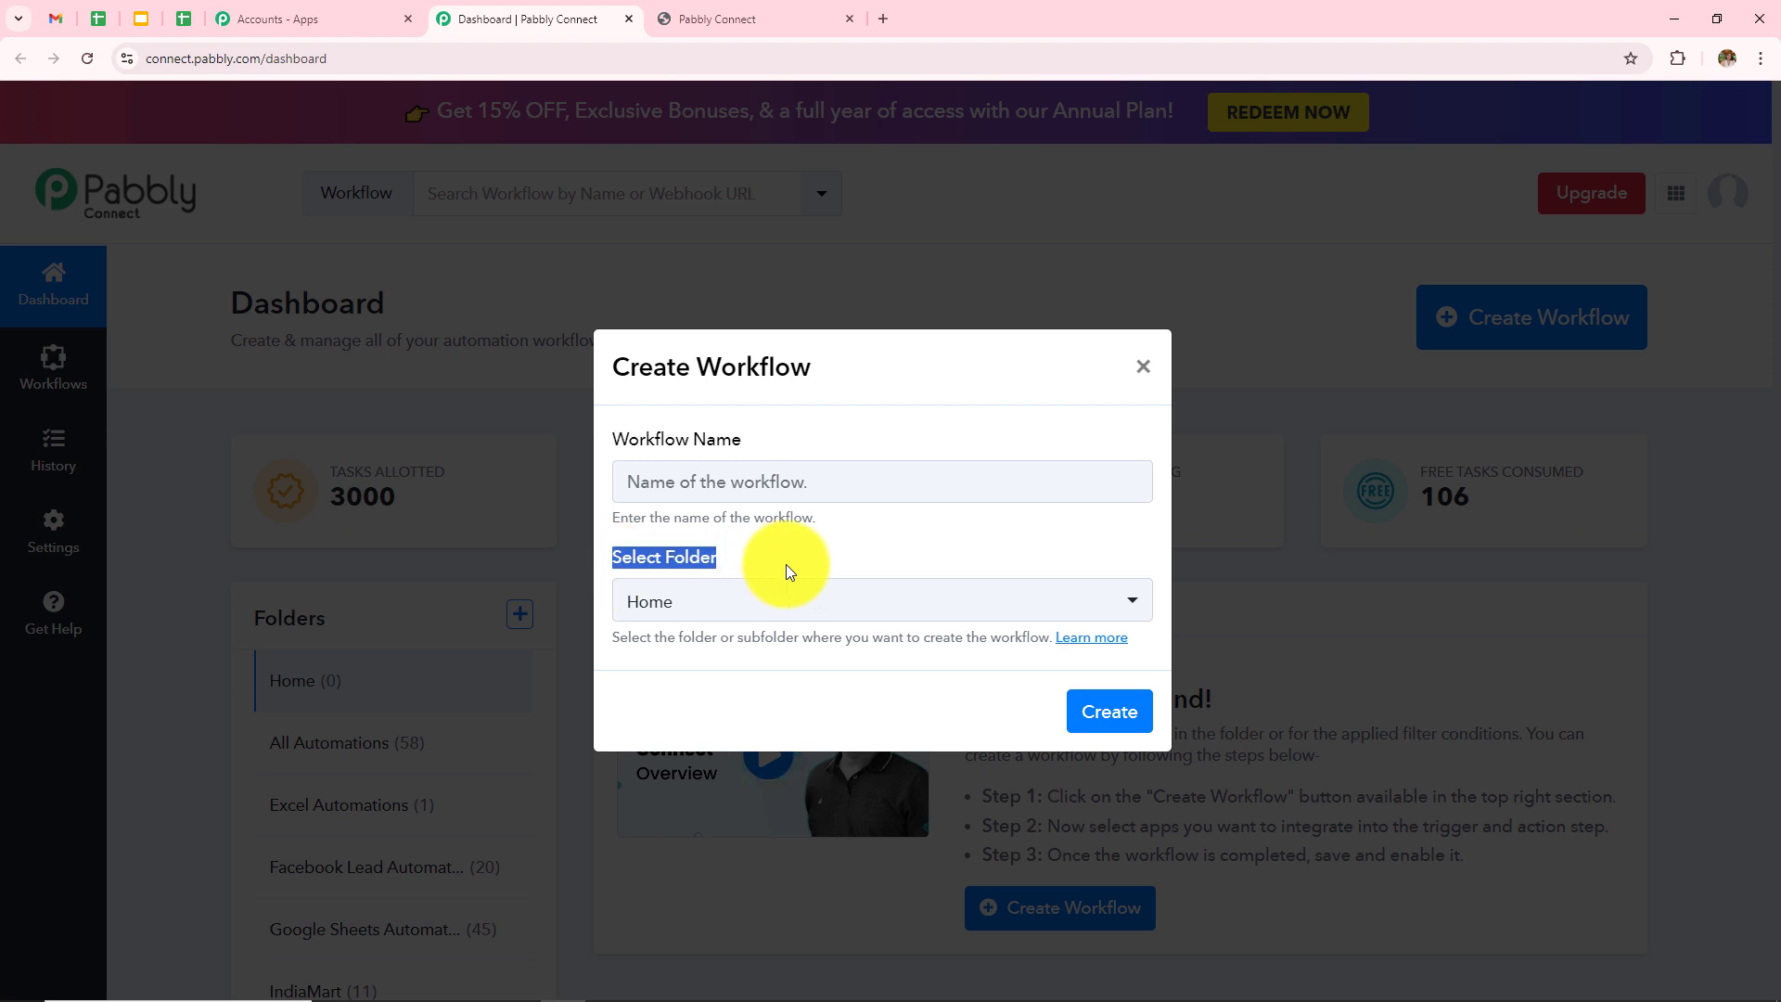
click(847, 474)
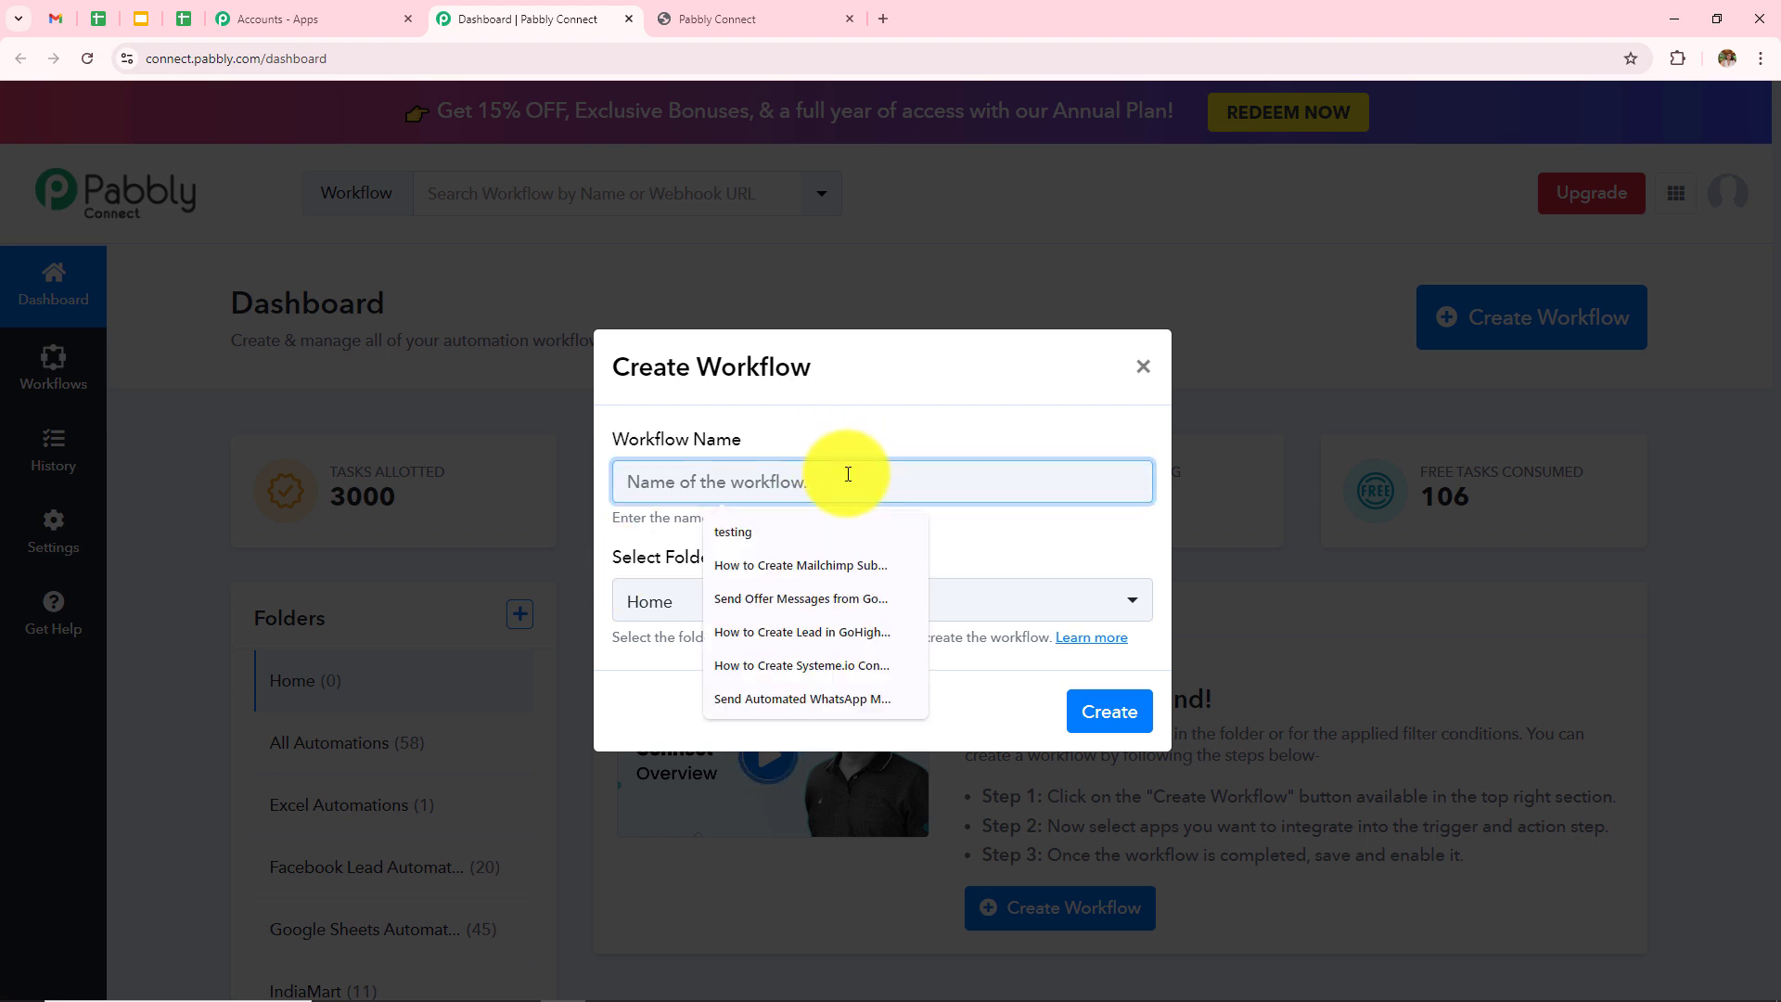
text(How to Create 99 Acres Leads as GoHighLevel Contact)
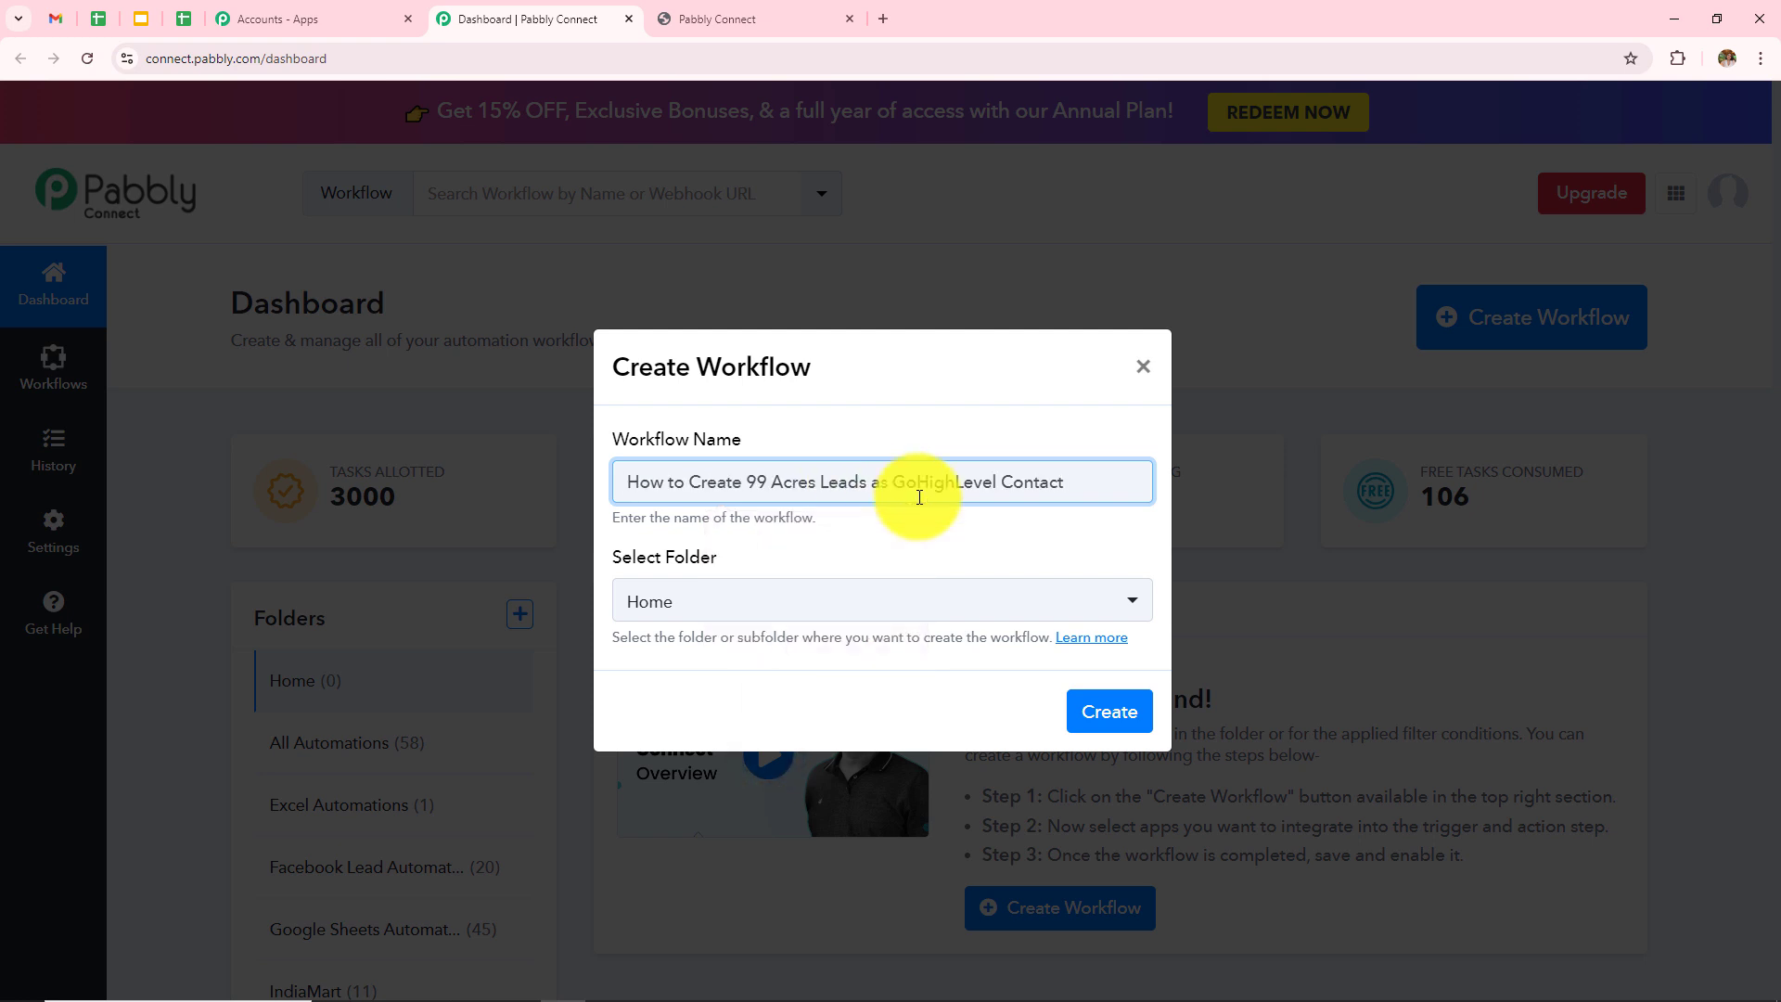
click(1000, 594)
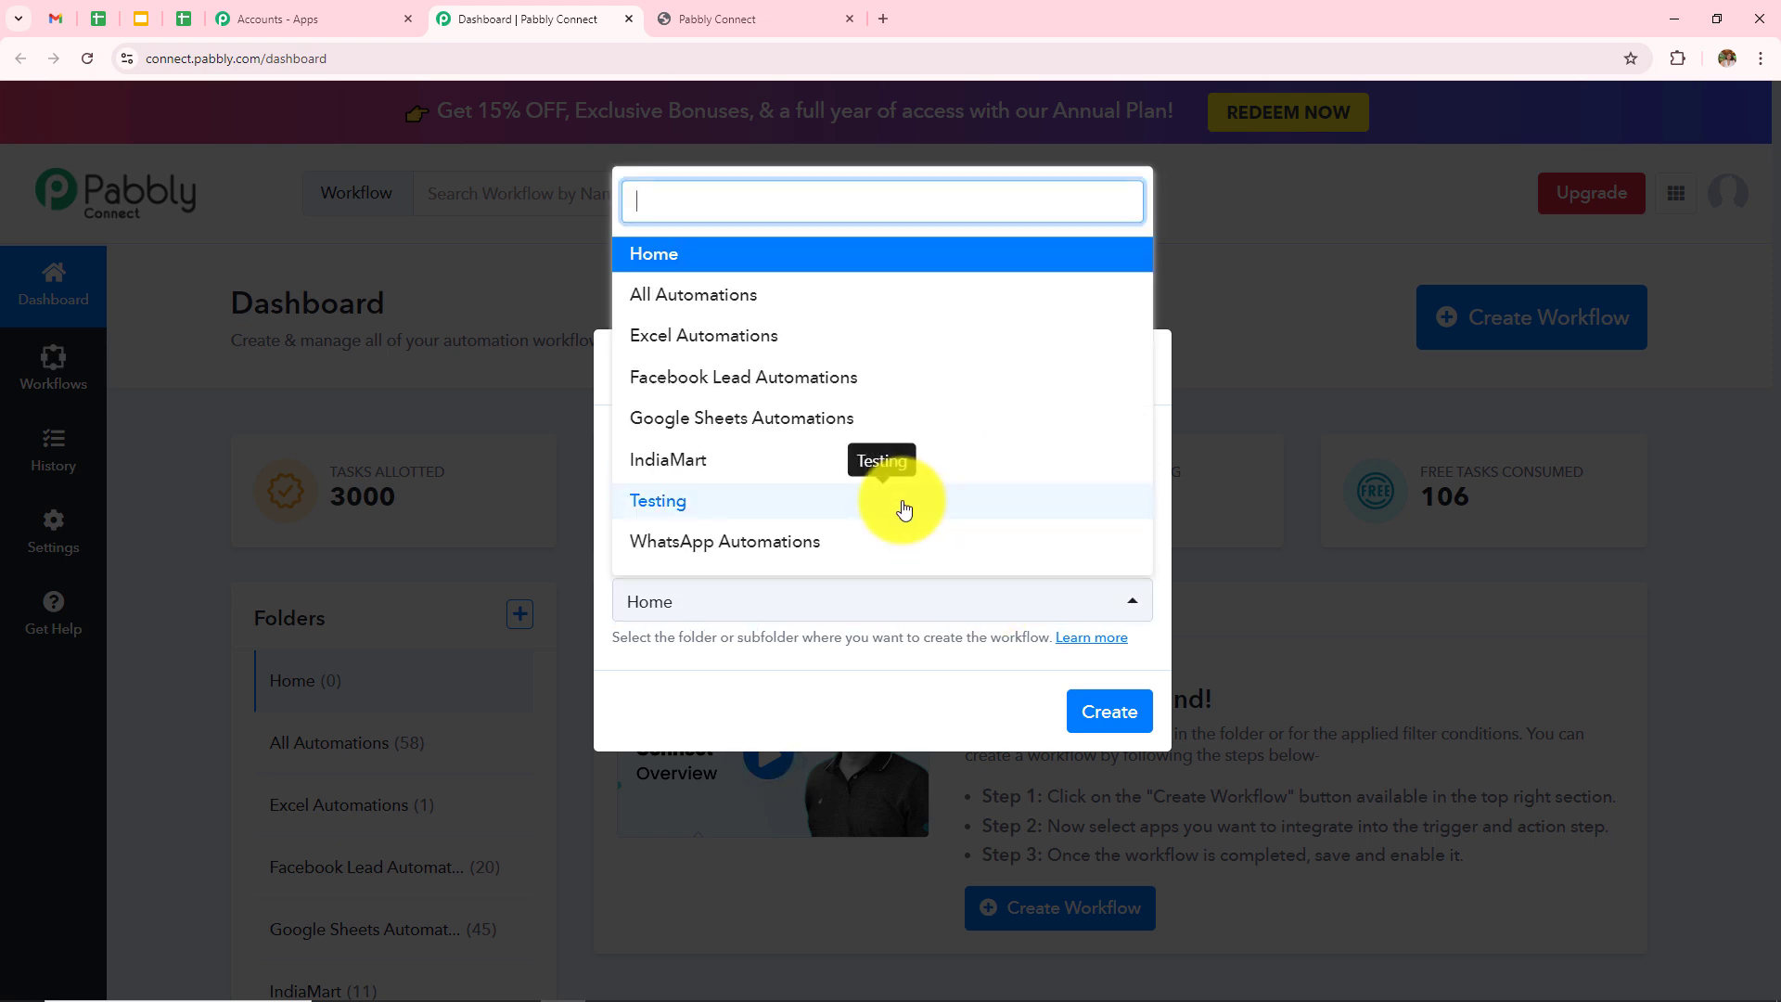
click(708, 297)
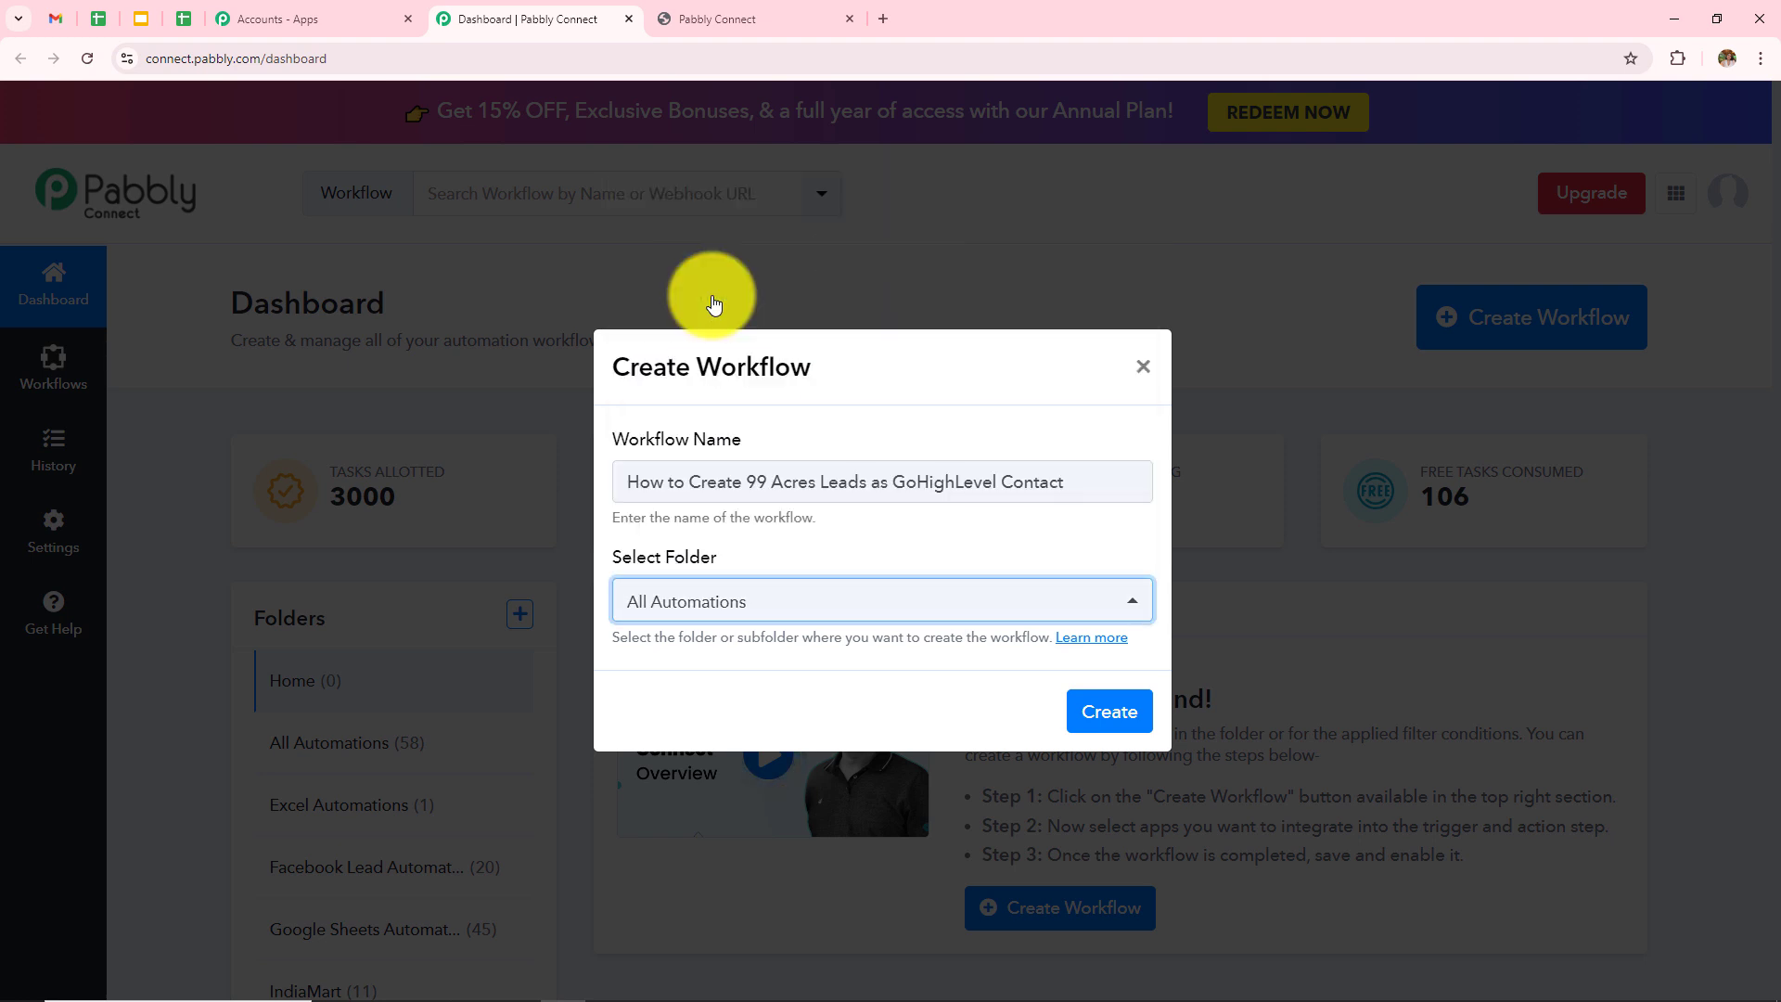
click(1093, 694)
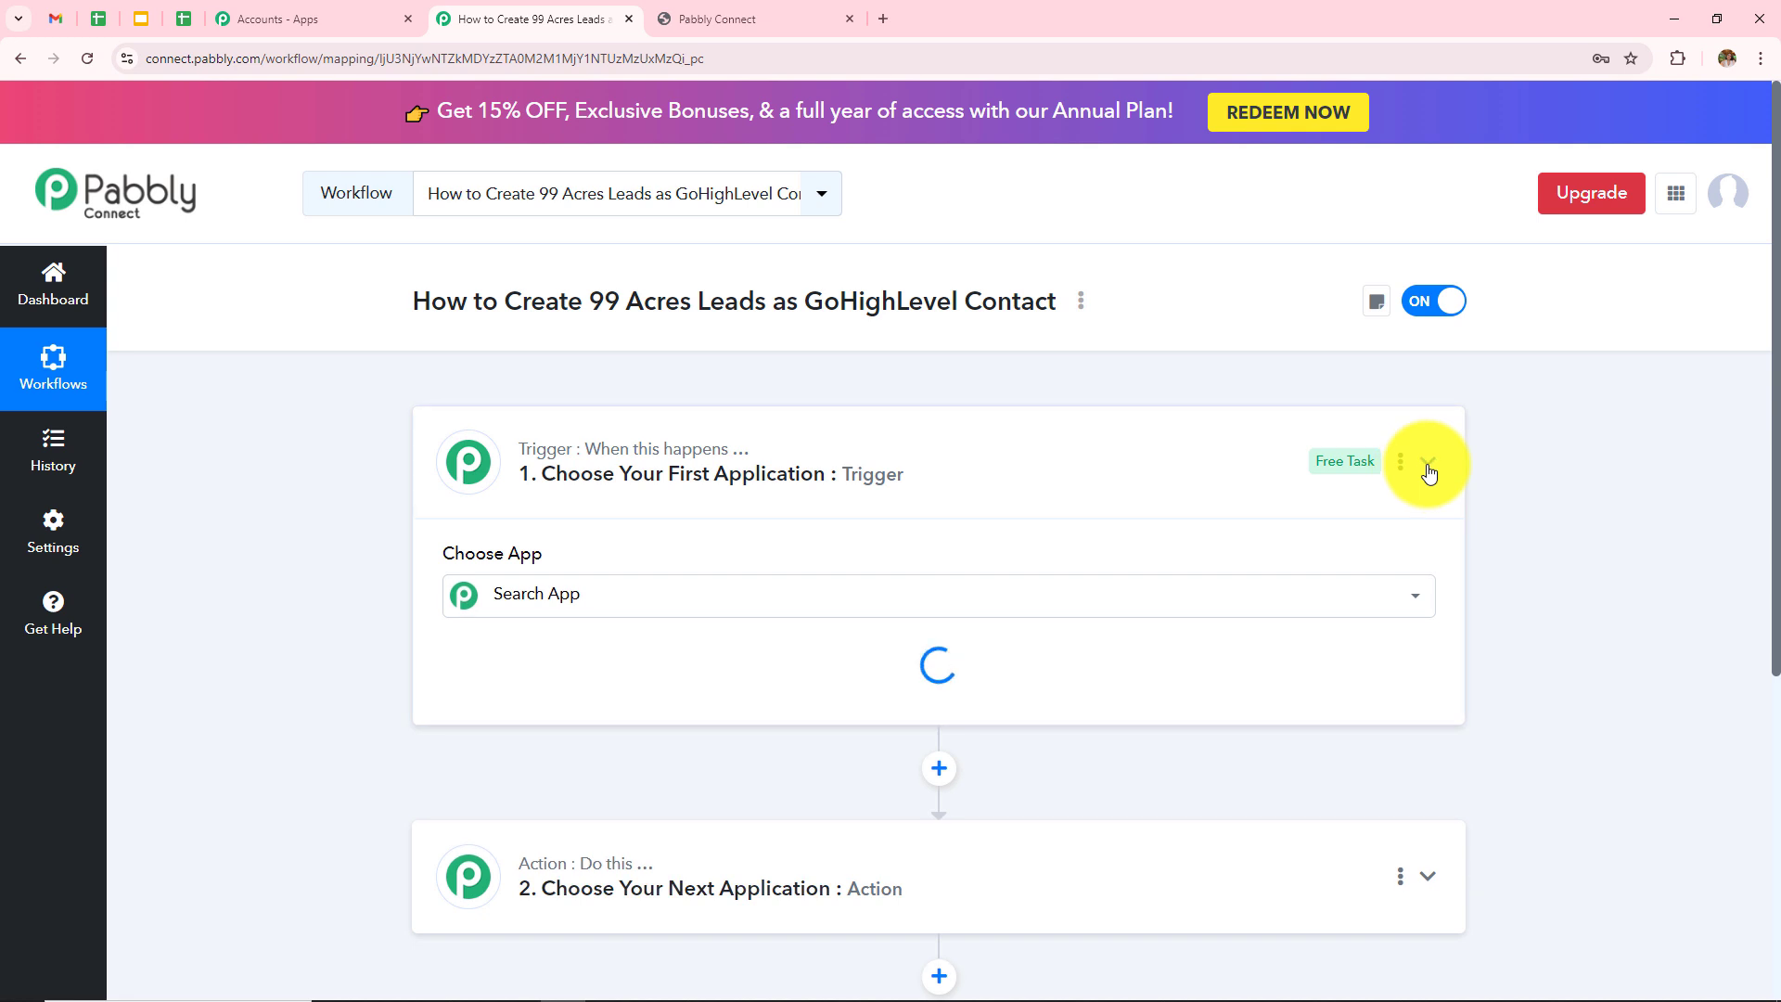
Step: Set the workflow's trigger to the 99Acres app with the New Leads event
click(1429, 469)
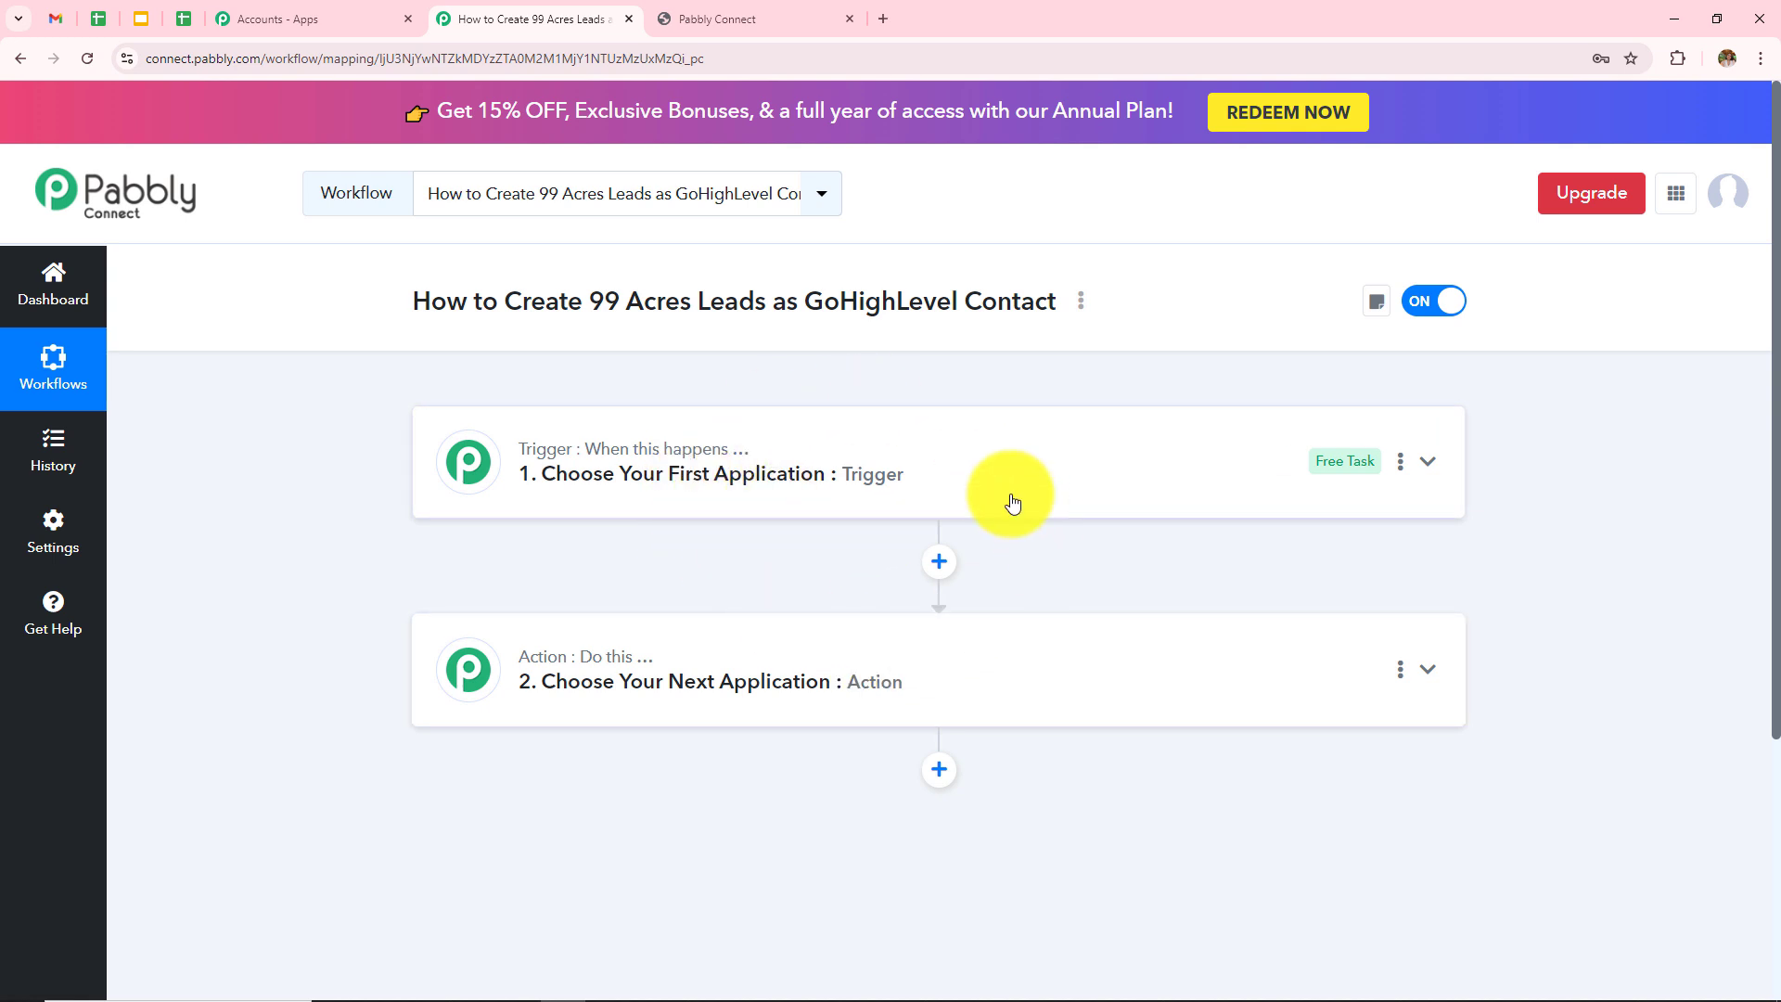
click(944, 489)
click(753, 608)
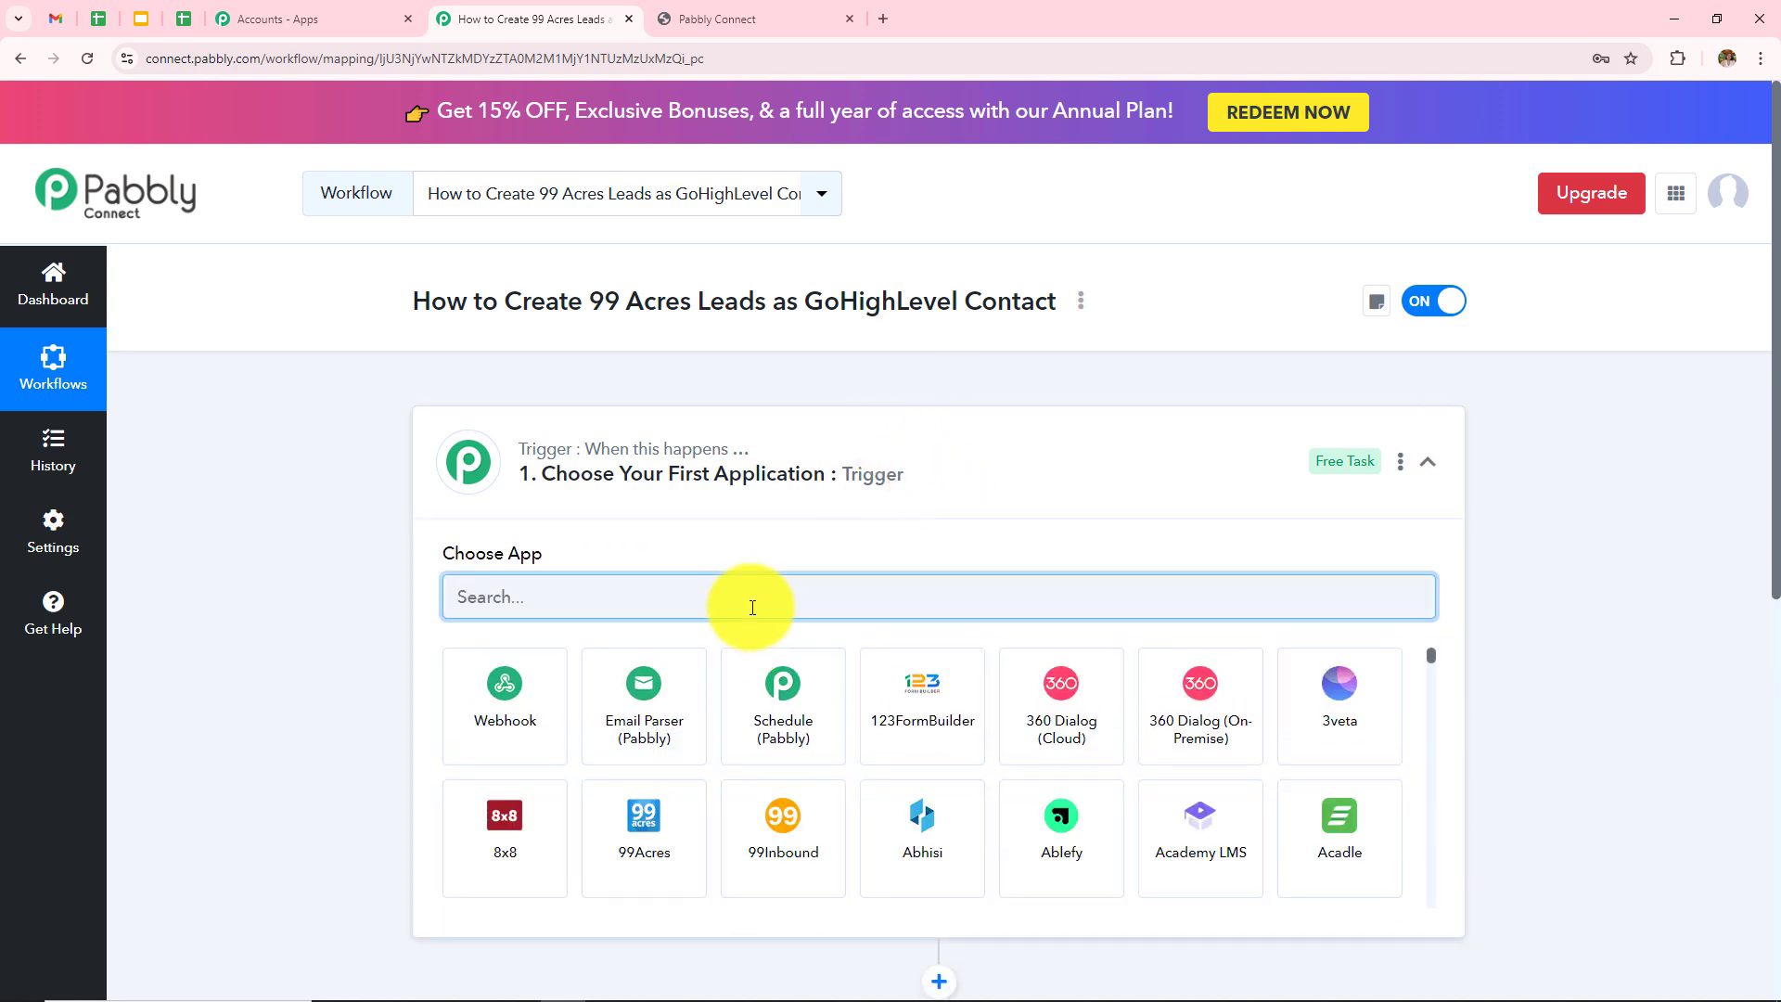
text(99)
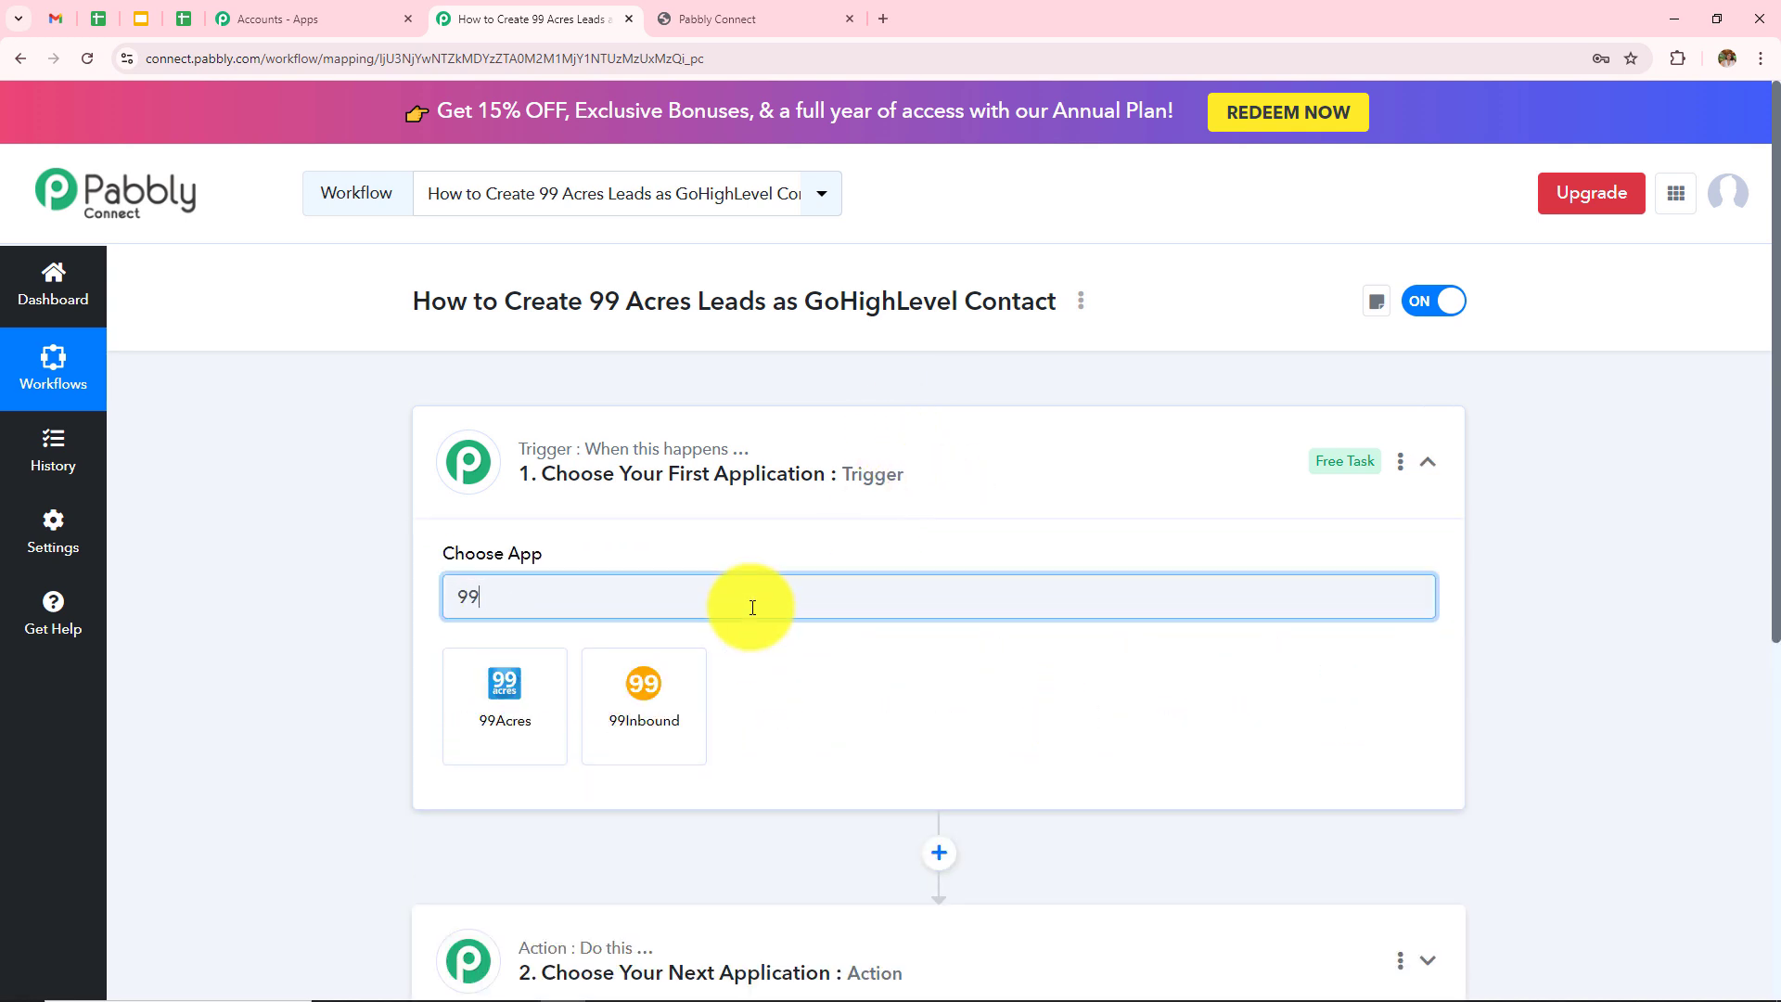
click(497, 702)
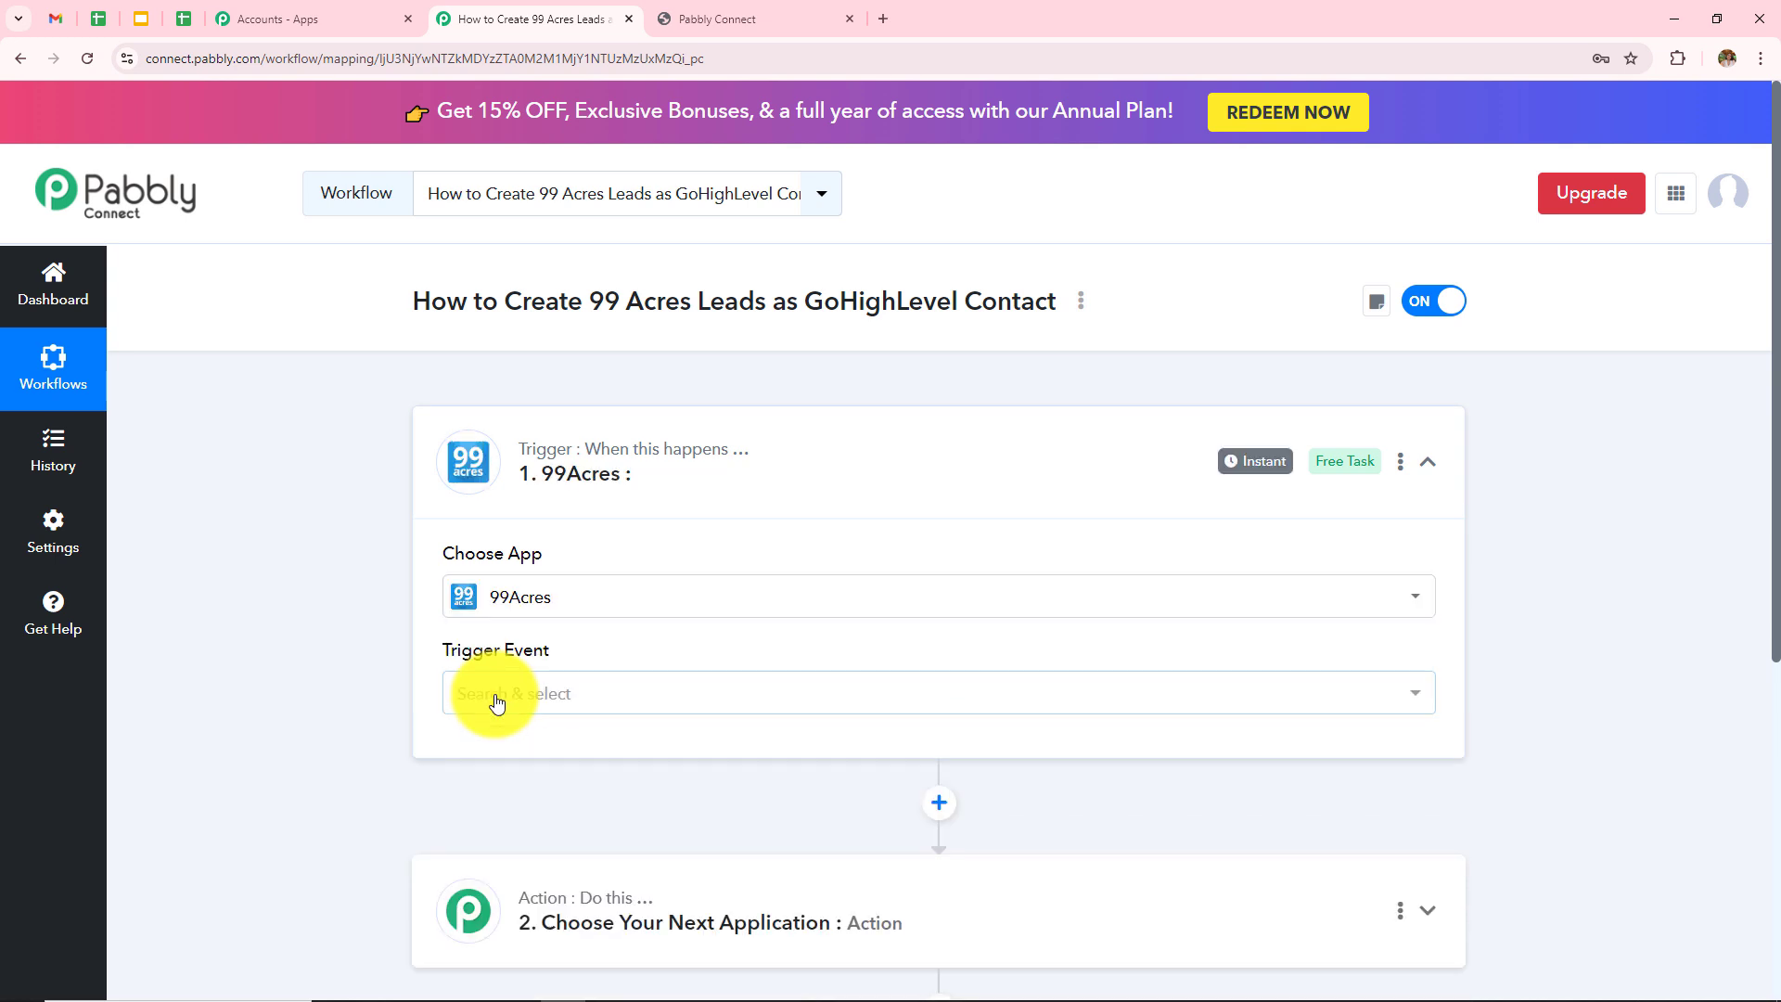
click(489, 694)
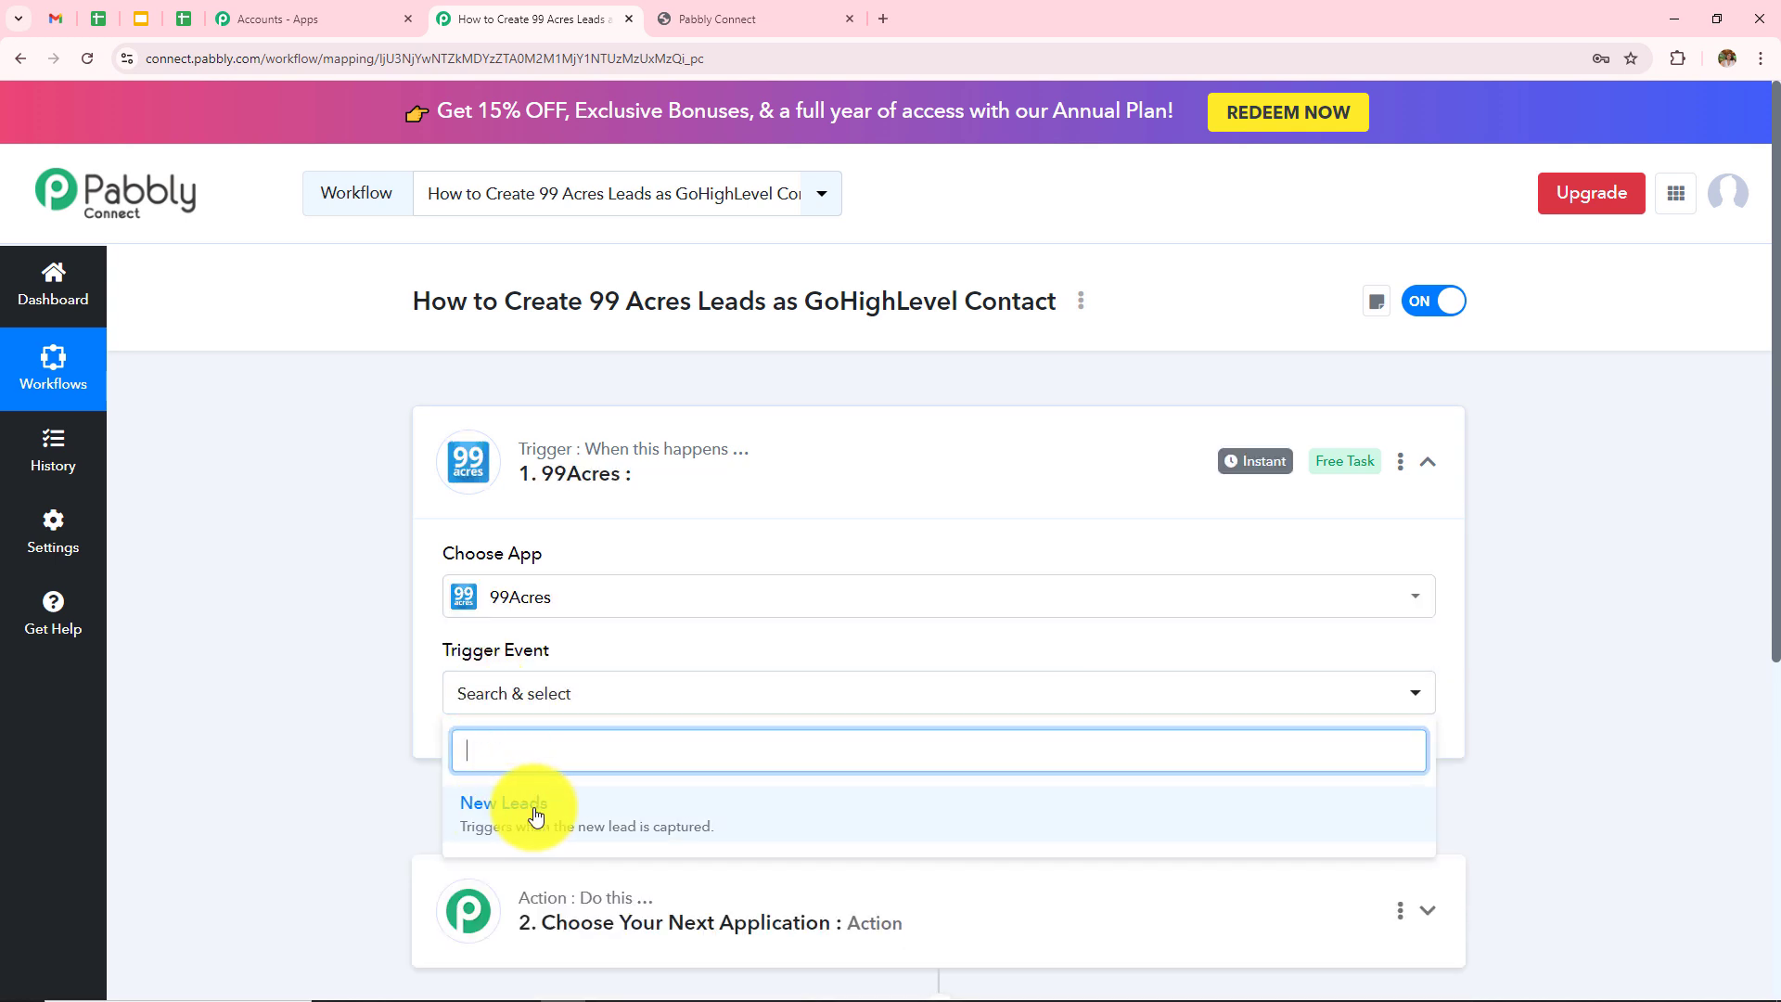
click(538, 810)
Step: Examine the 99Acres trigger's webhook URL and the instructions for configuring it in the 99Acres account
scroll(839, 653, down, 1)
scroll(841, 659, down, 2)
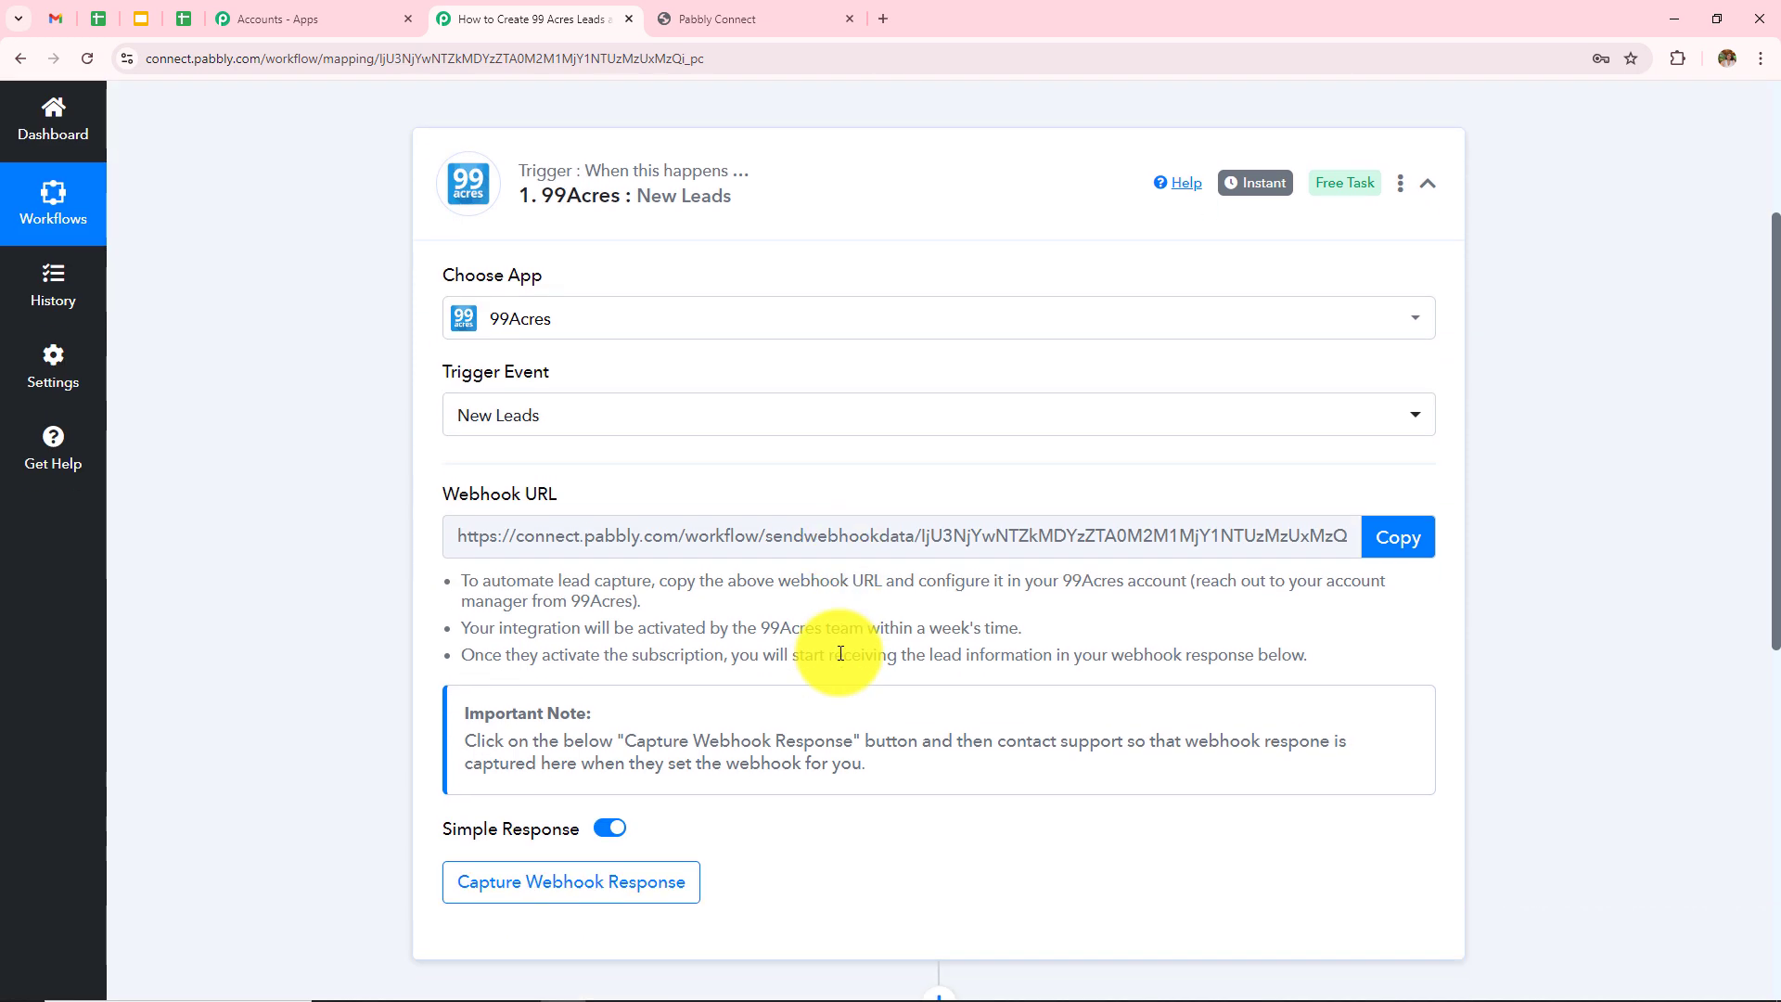
drag(454, 536, 1442, 536)
click(1560, 529)
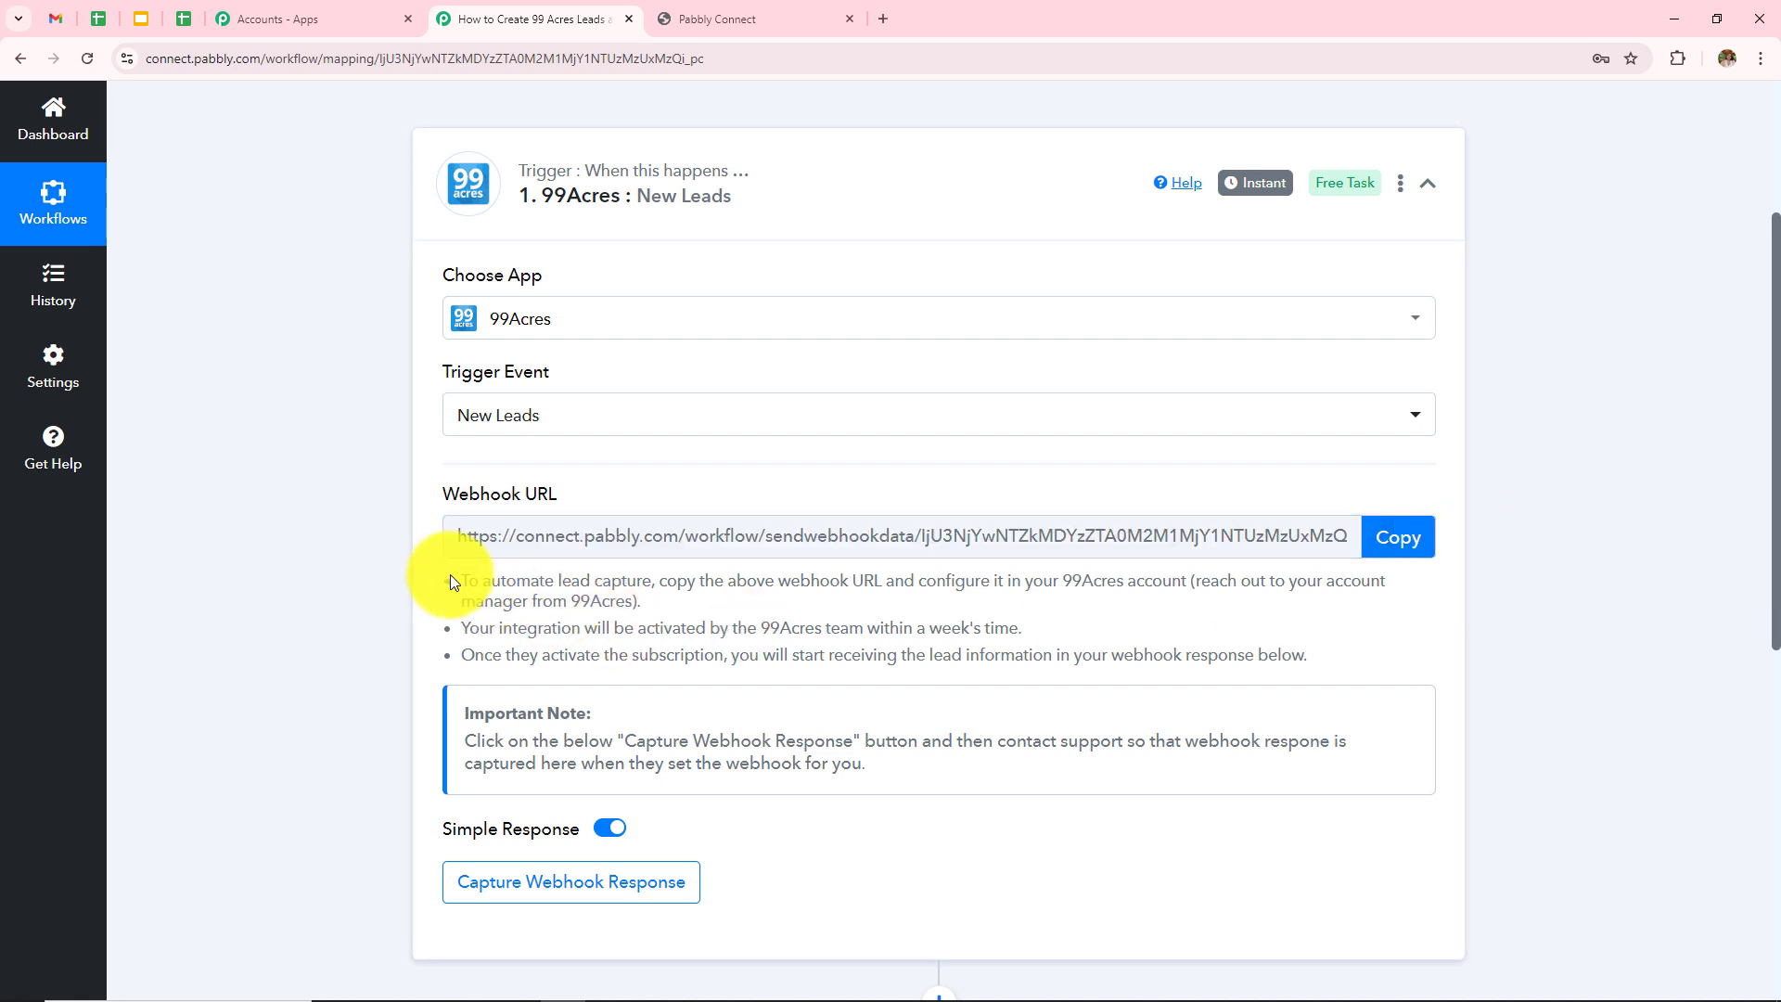
drag(456, 580, 1515, 684)
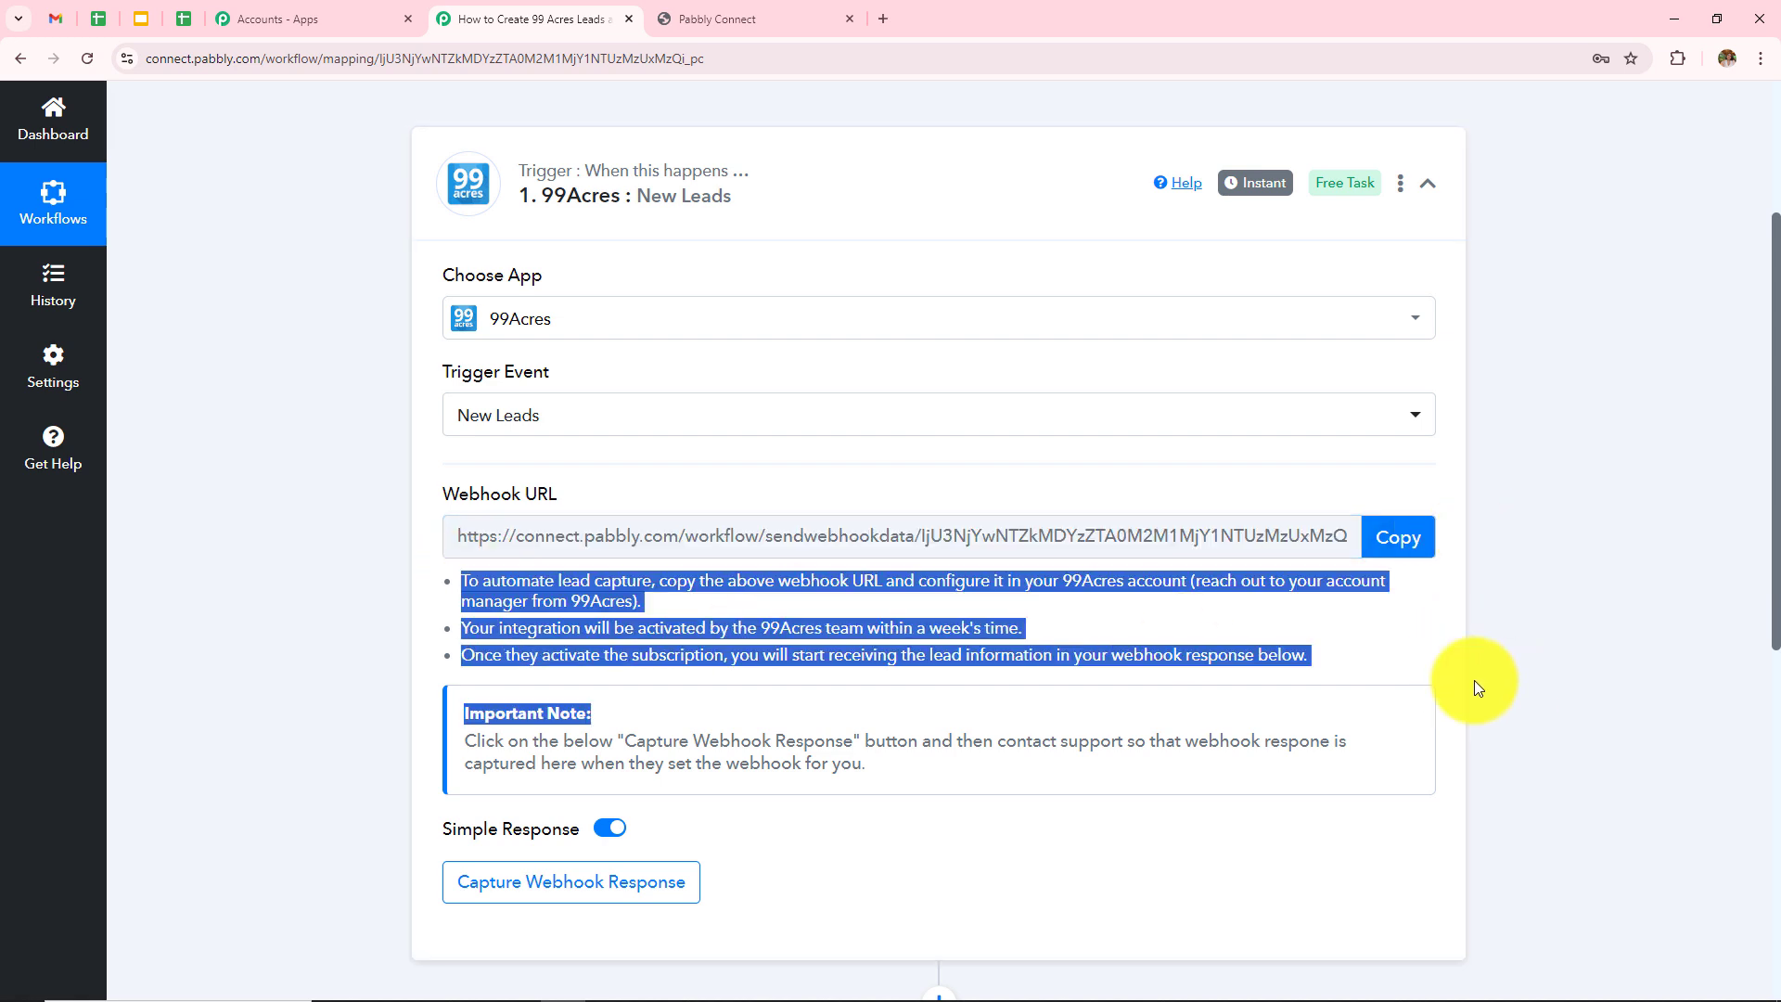
click(1572, 687)
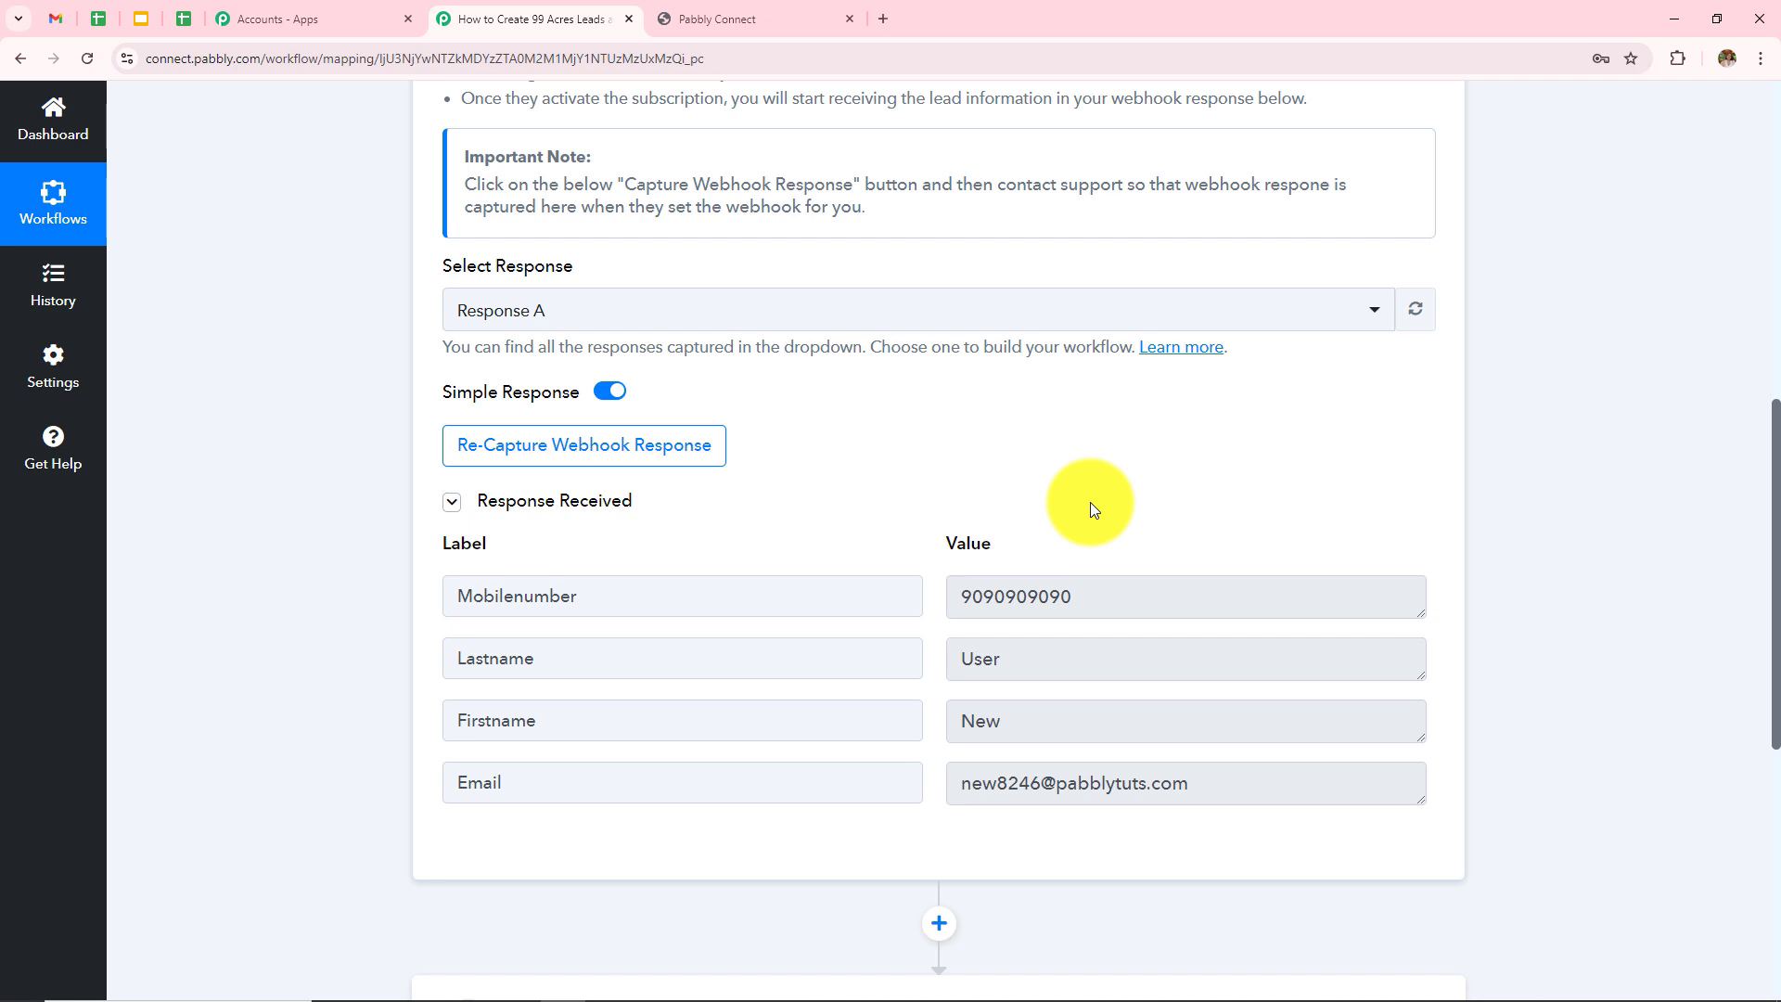
Step: Check the first name, last name, mobile number and email of the test lead in the trigger's captured webhook response
double_click(1032, 723)
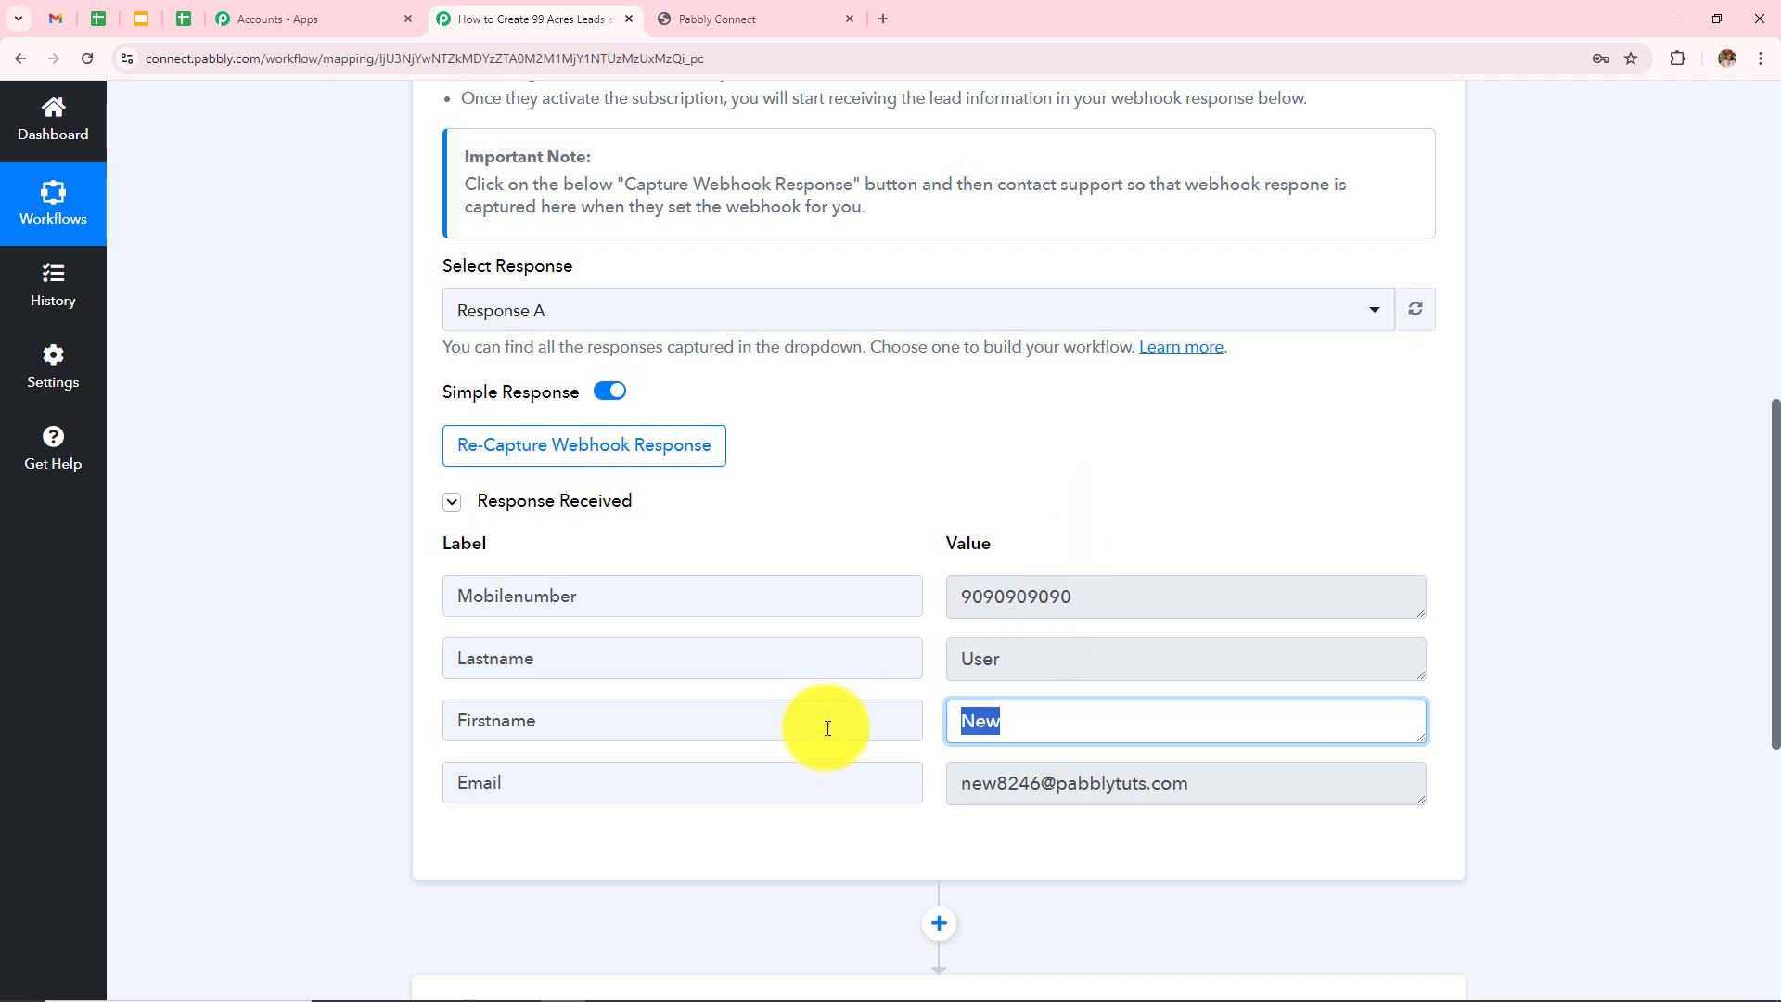
double_click(1102, 649)
double_click(1082, 588)
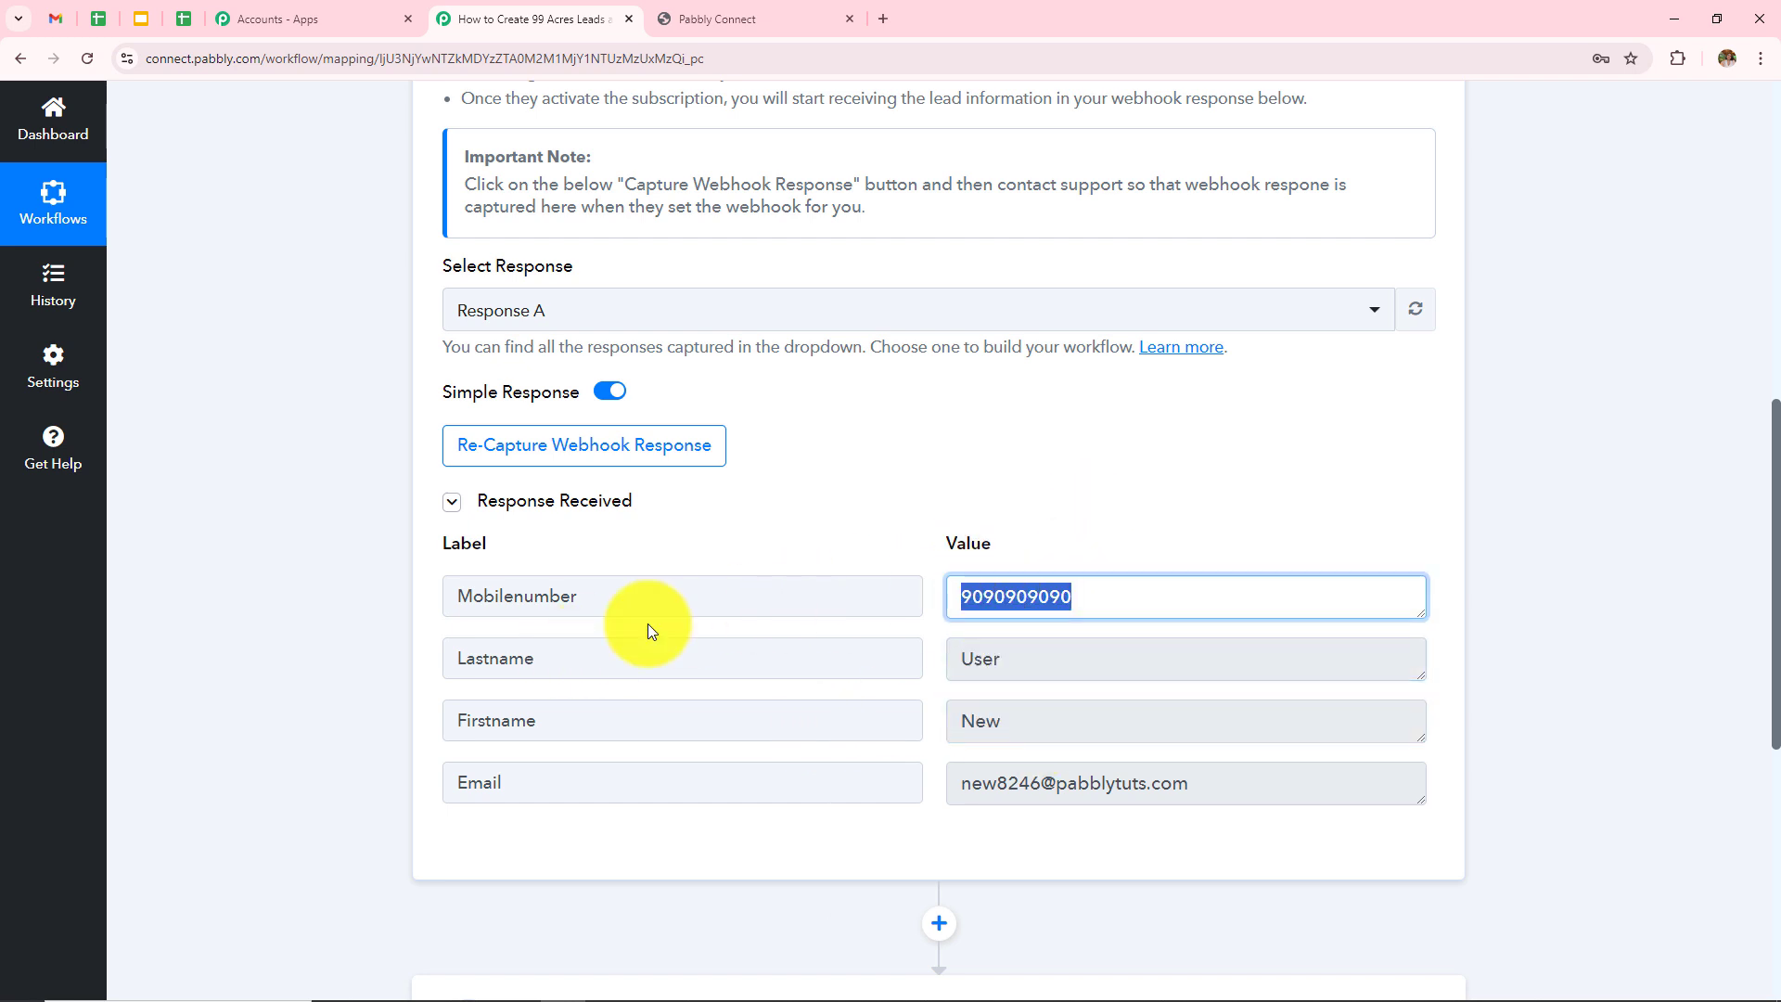
double_click(1265, 782)
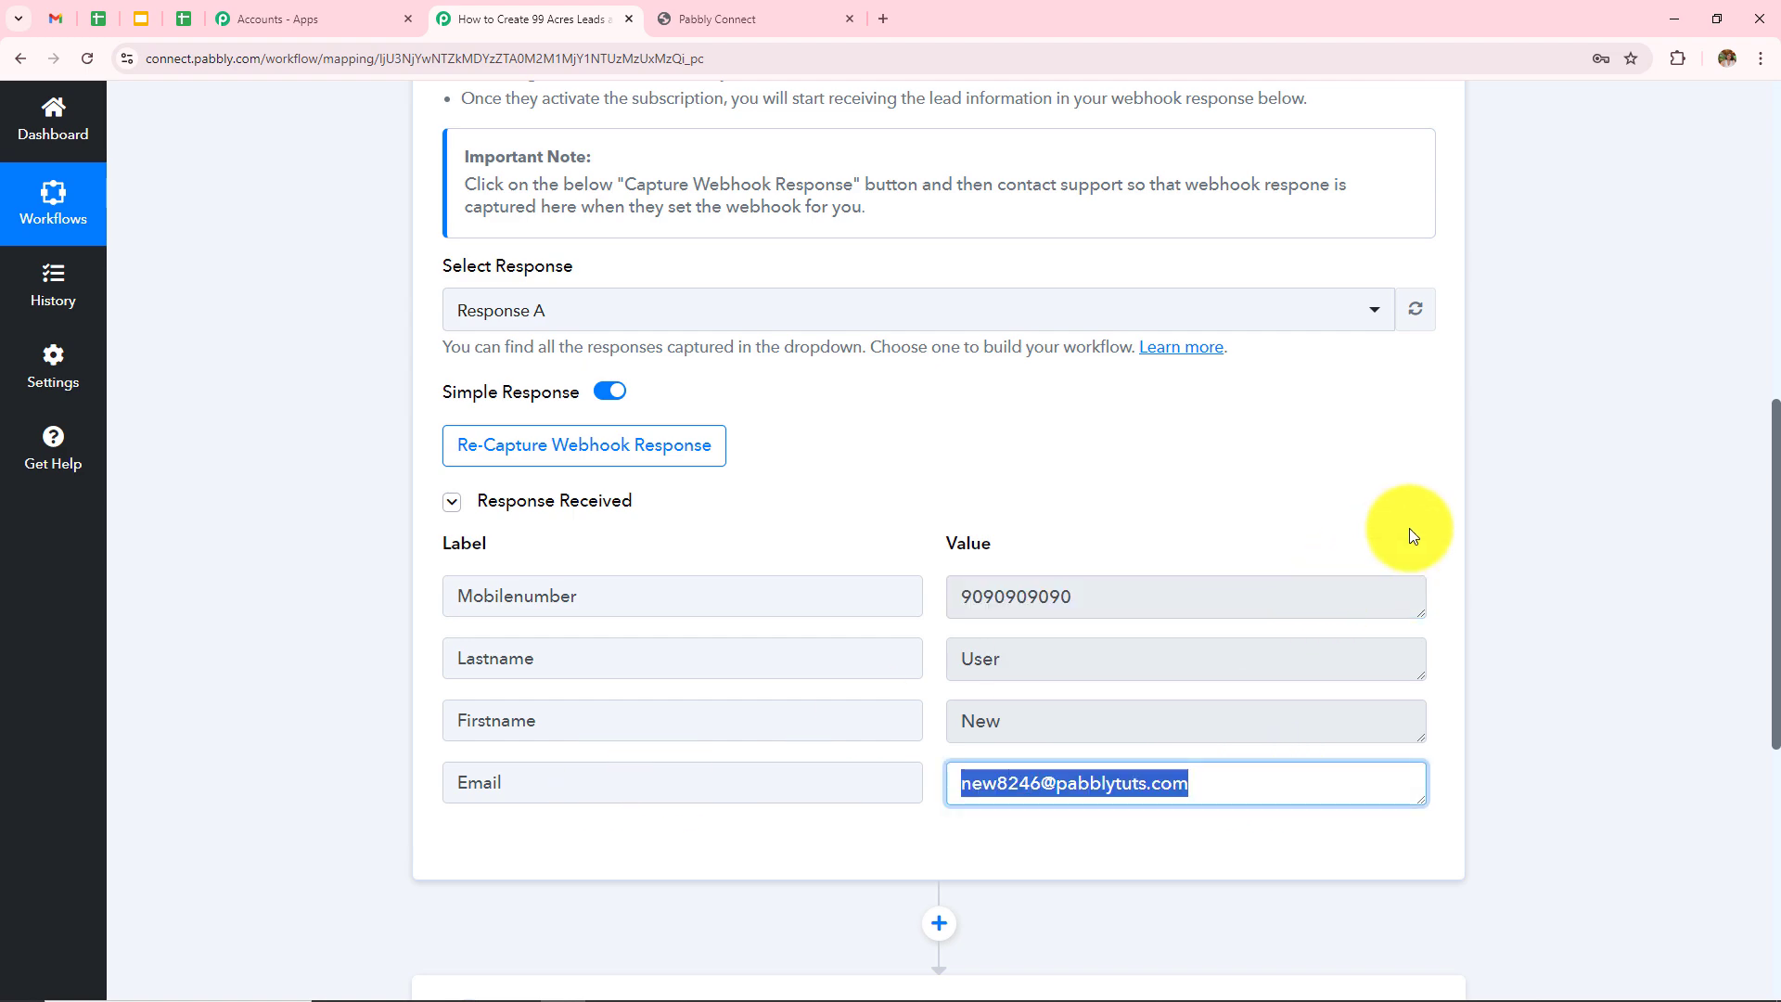
scroll(1543, 463, up, 4)
scroll(1541, 461, up, 3)
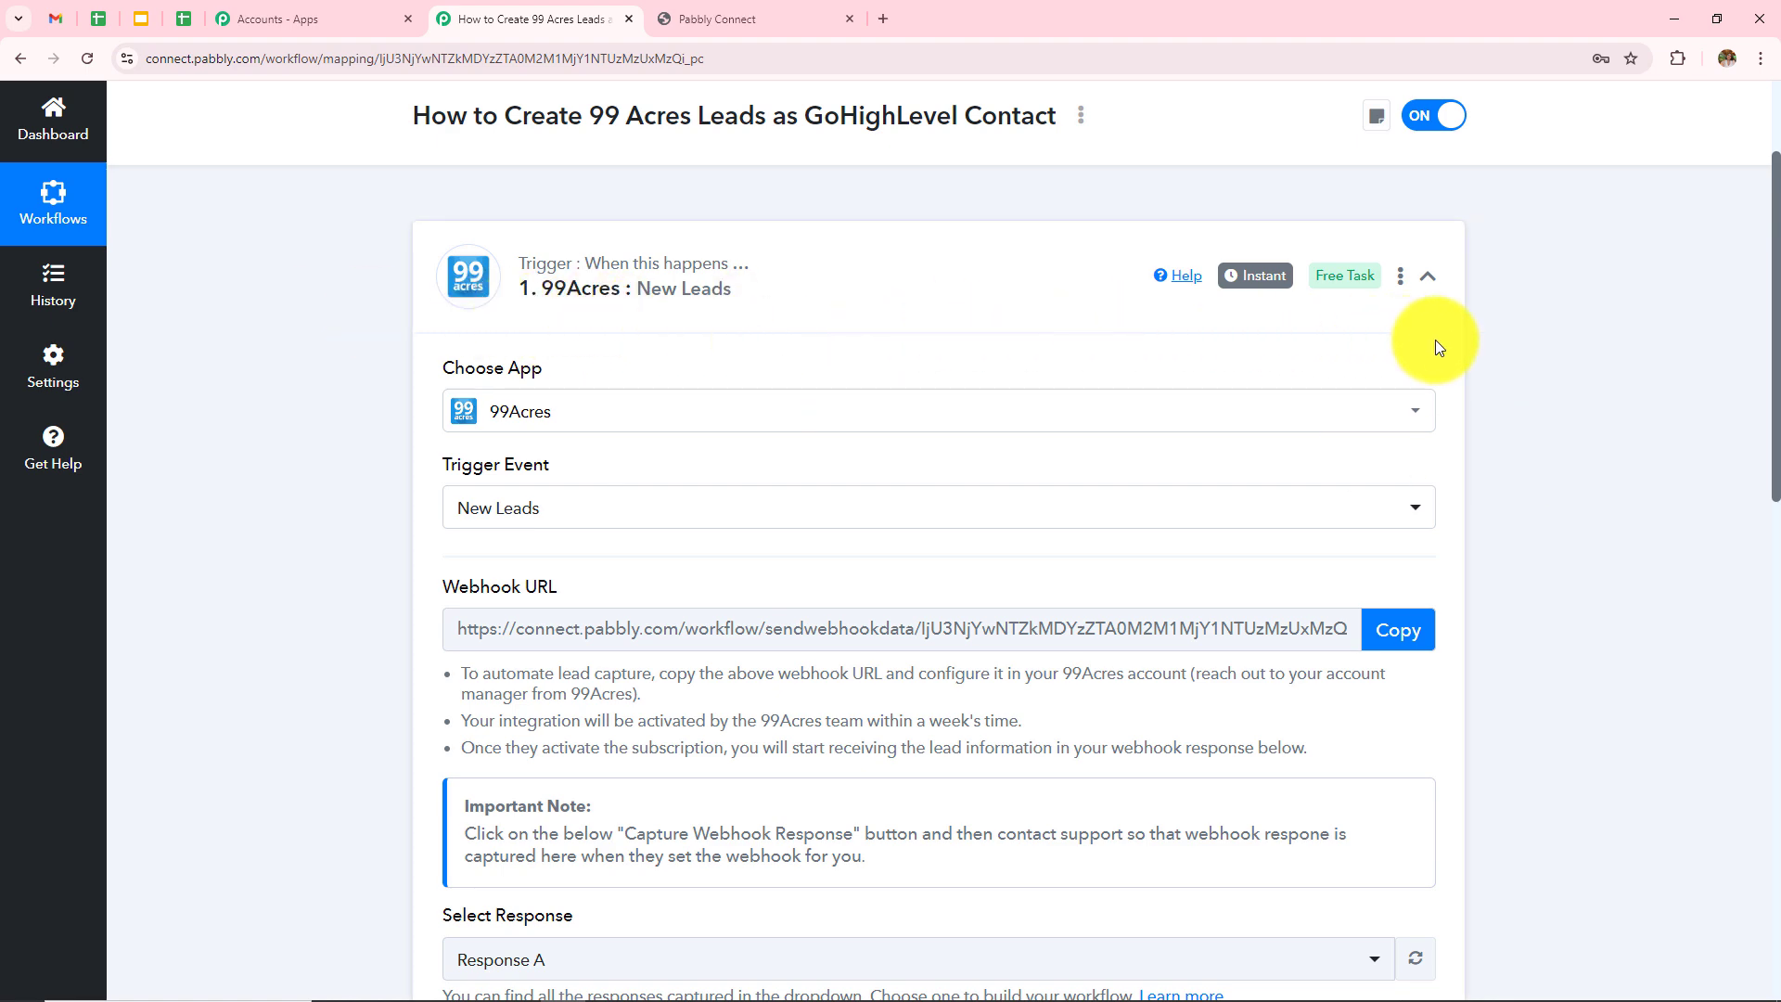
scroll(1520, 344, down, 6)
scroll(1521, 345, up, 6)
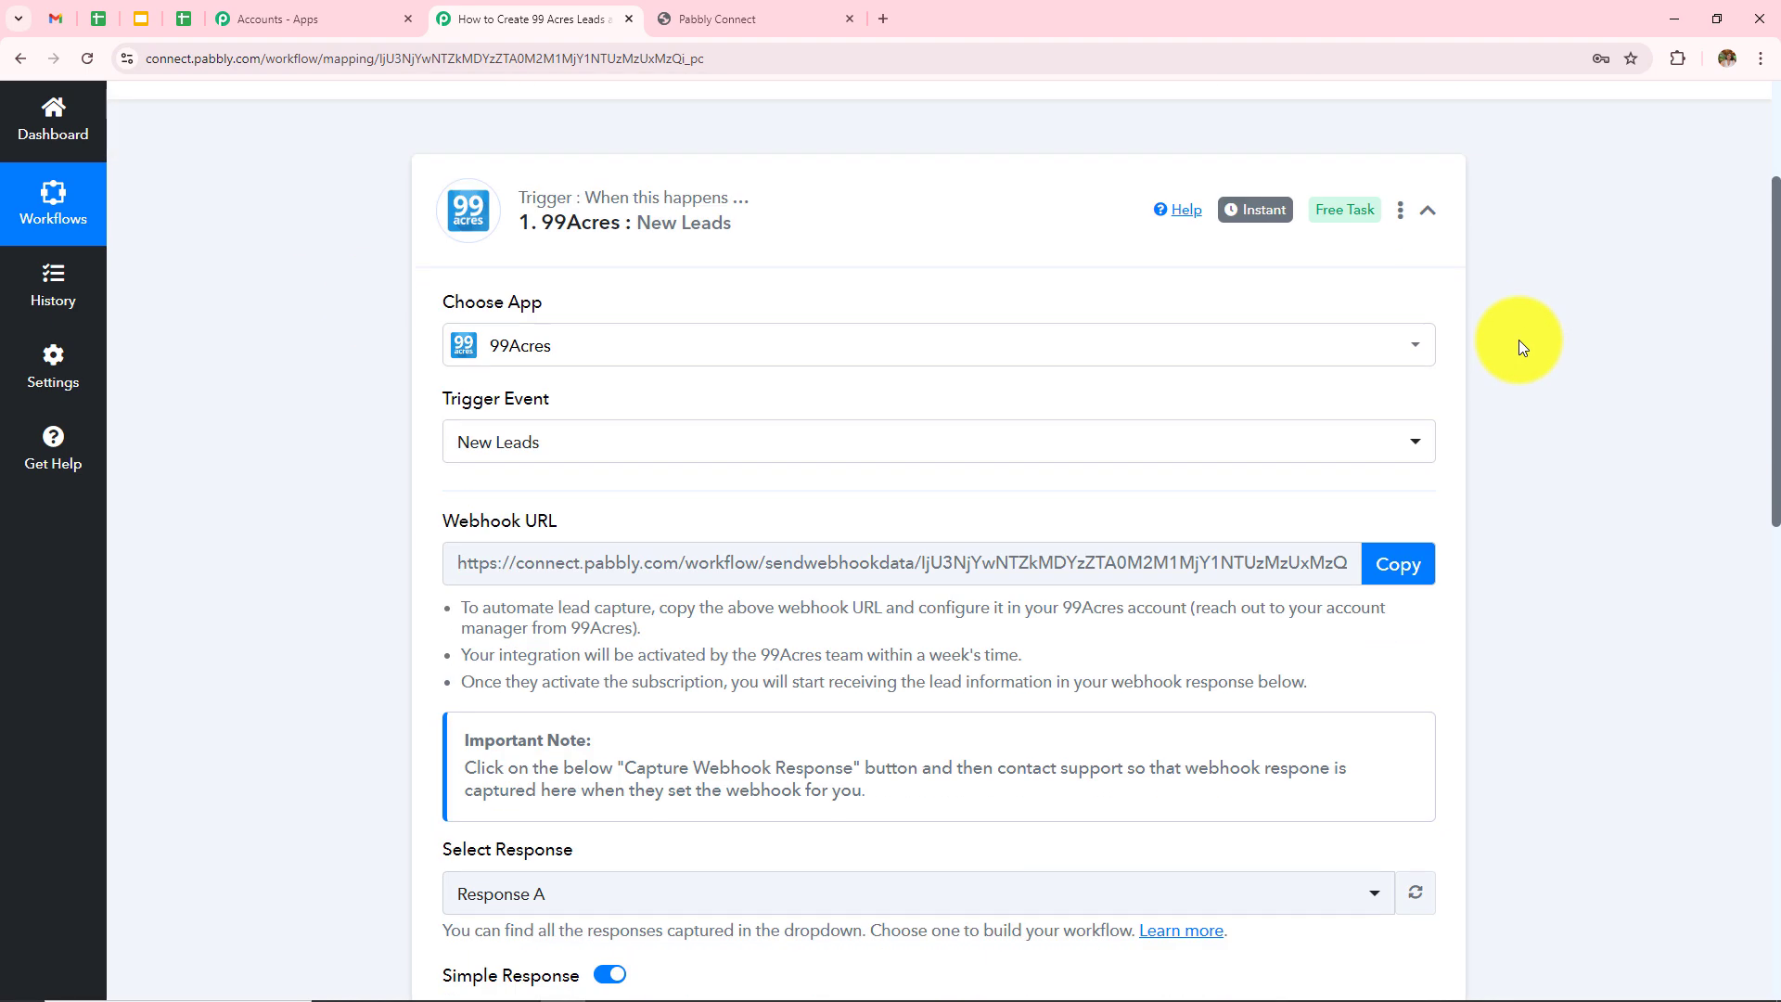
Step: Set the workflow's action to the LeadConnector V2 app with the Create Contact event
scroll(1484, 348, down, 10)
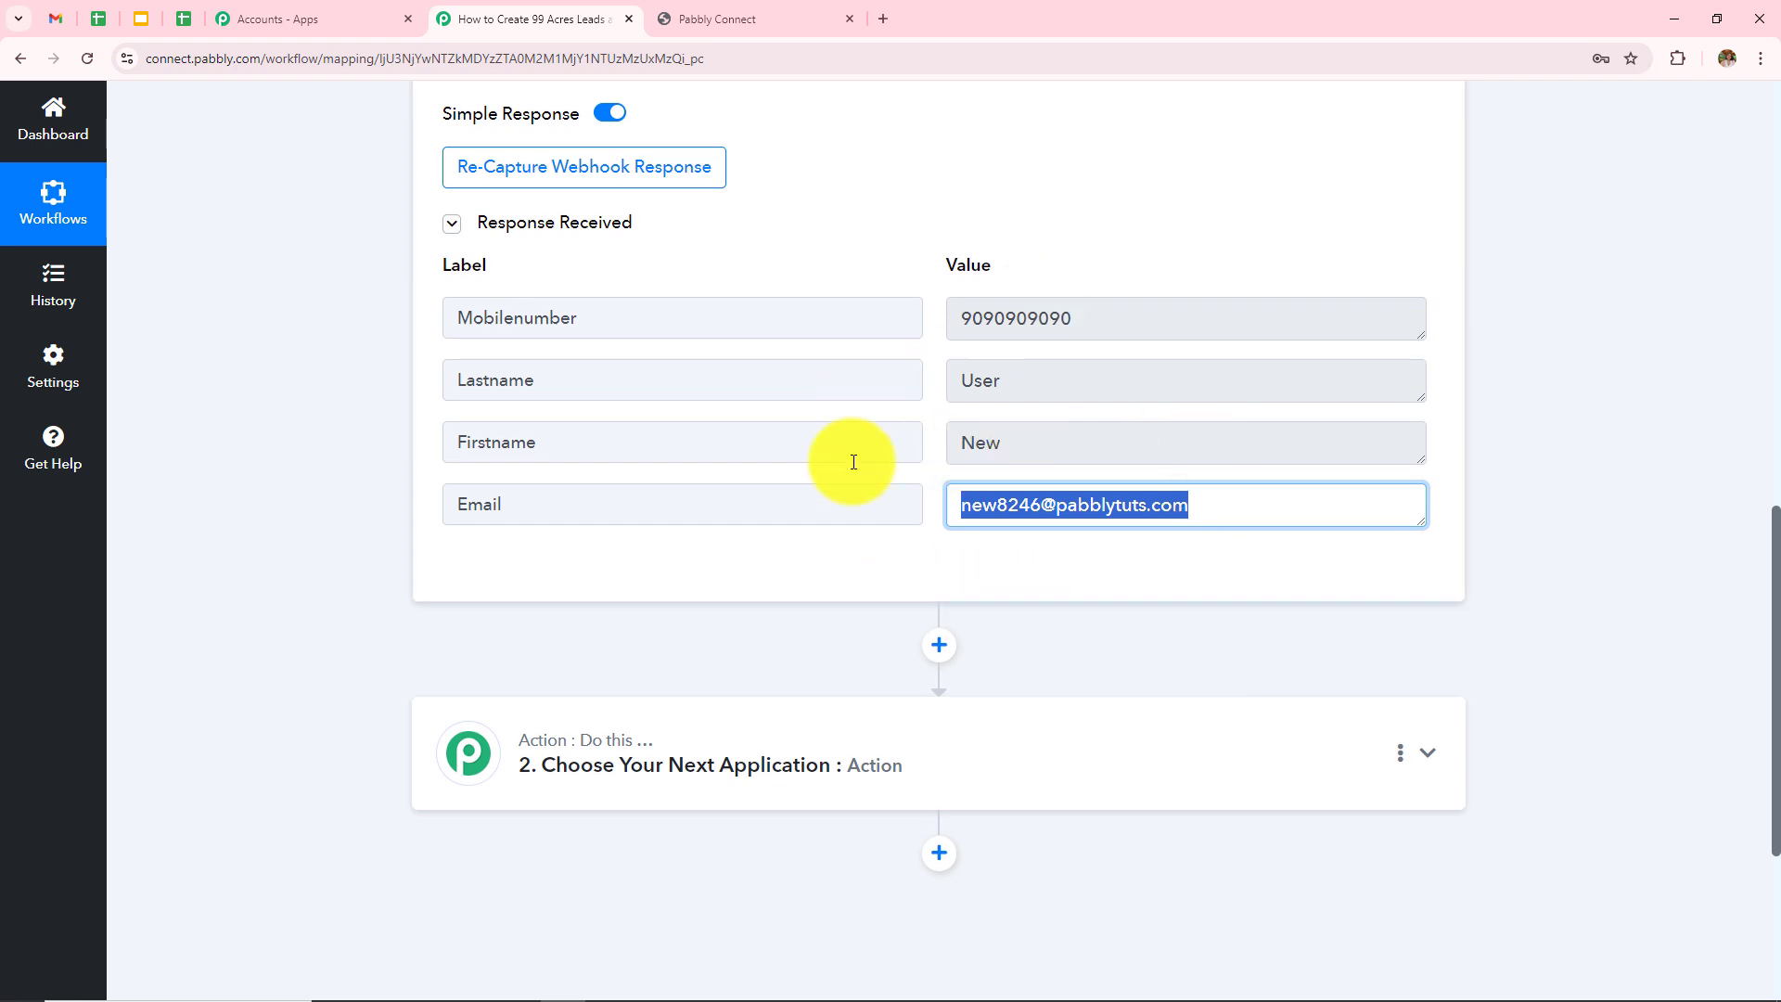
scroll(855, 459, down, 4)
click(986, 509)
scroll(649, 390, down, 2)
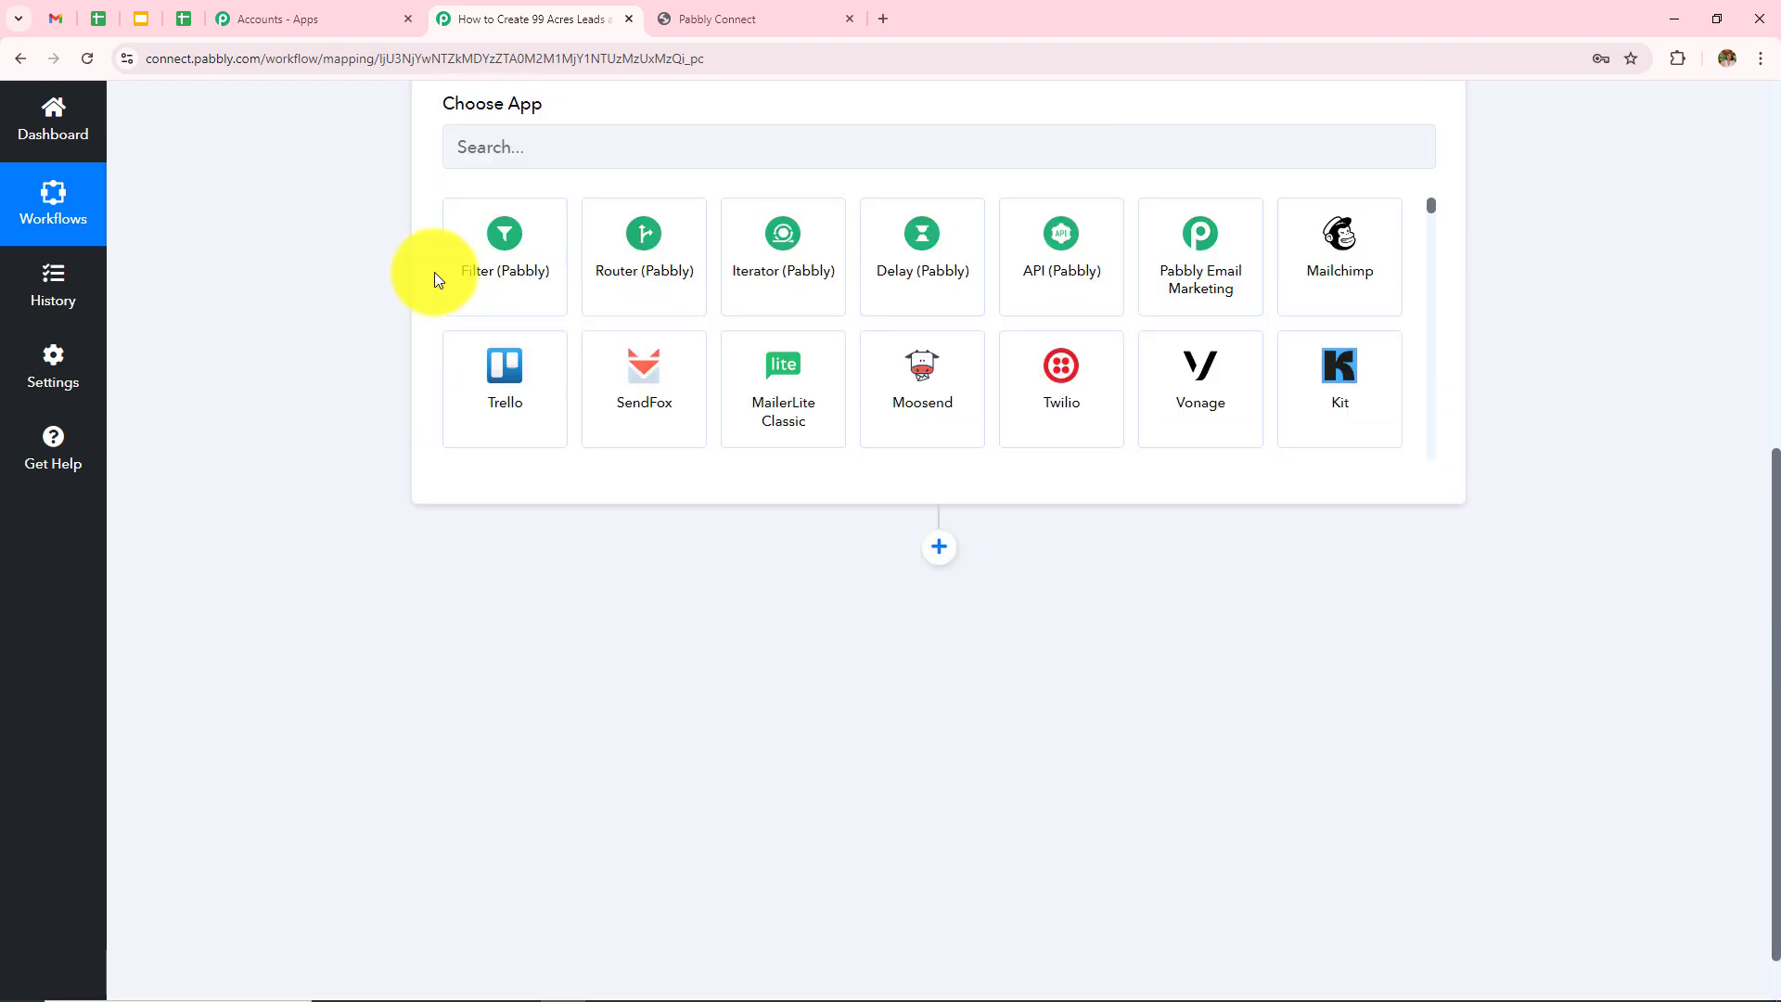
scroll(436, 279, up, 4)
click(594, 477)
text(Lead)
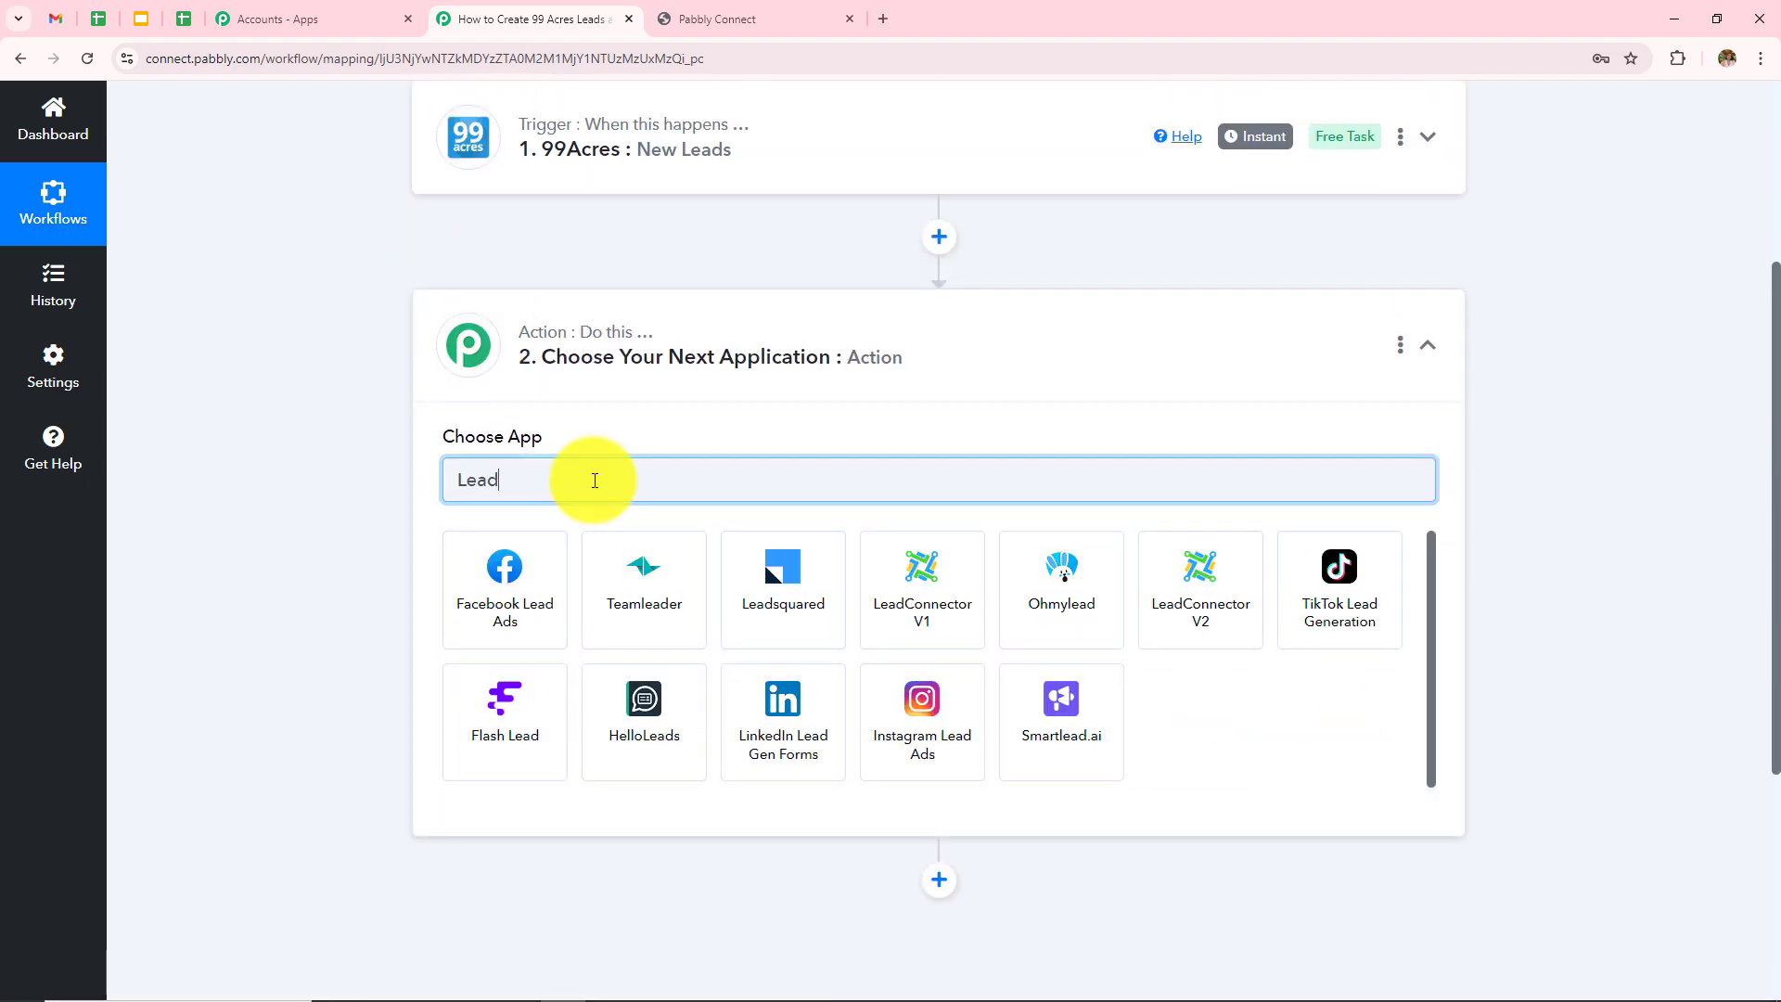
click(1169, 592)
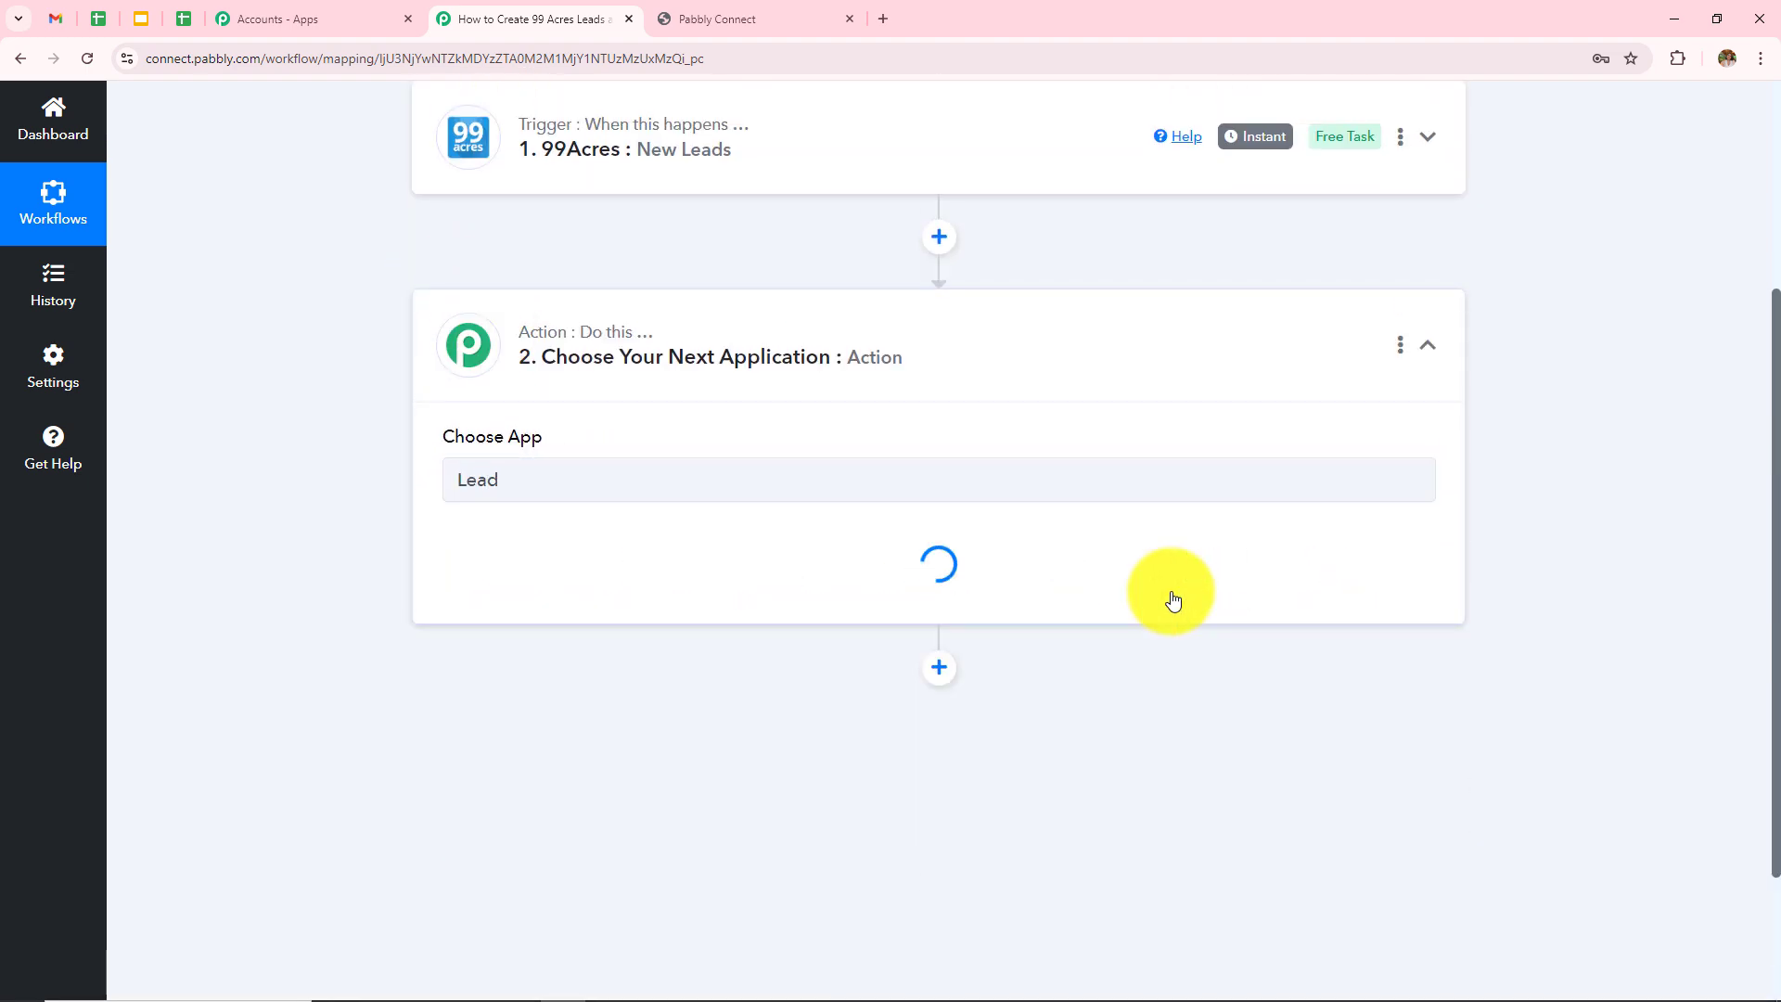
click(463, 579)
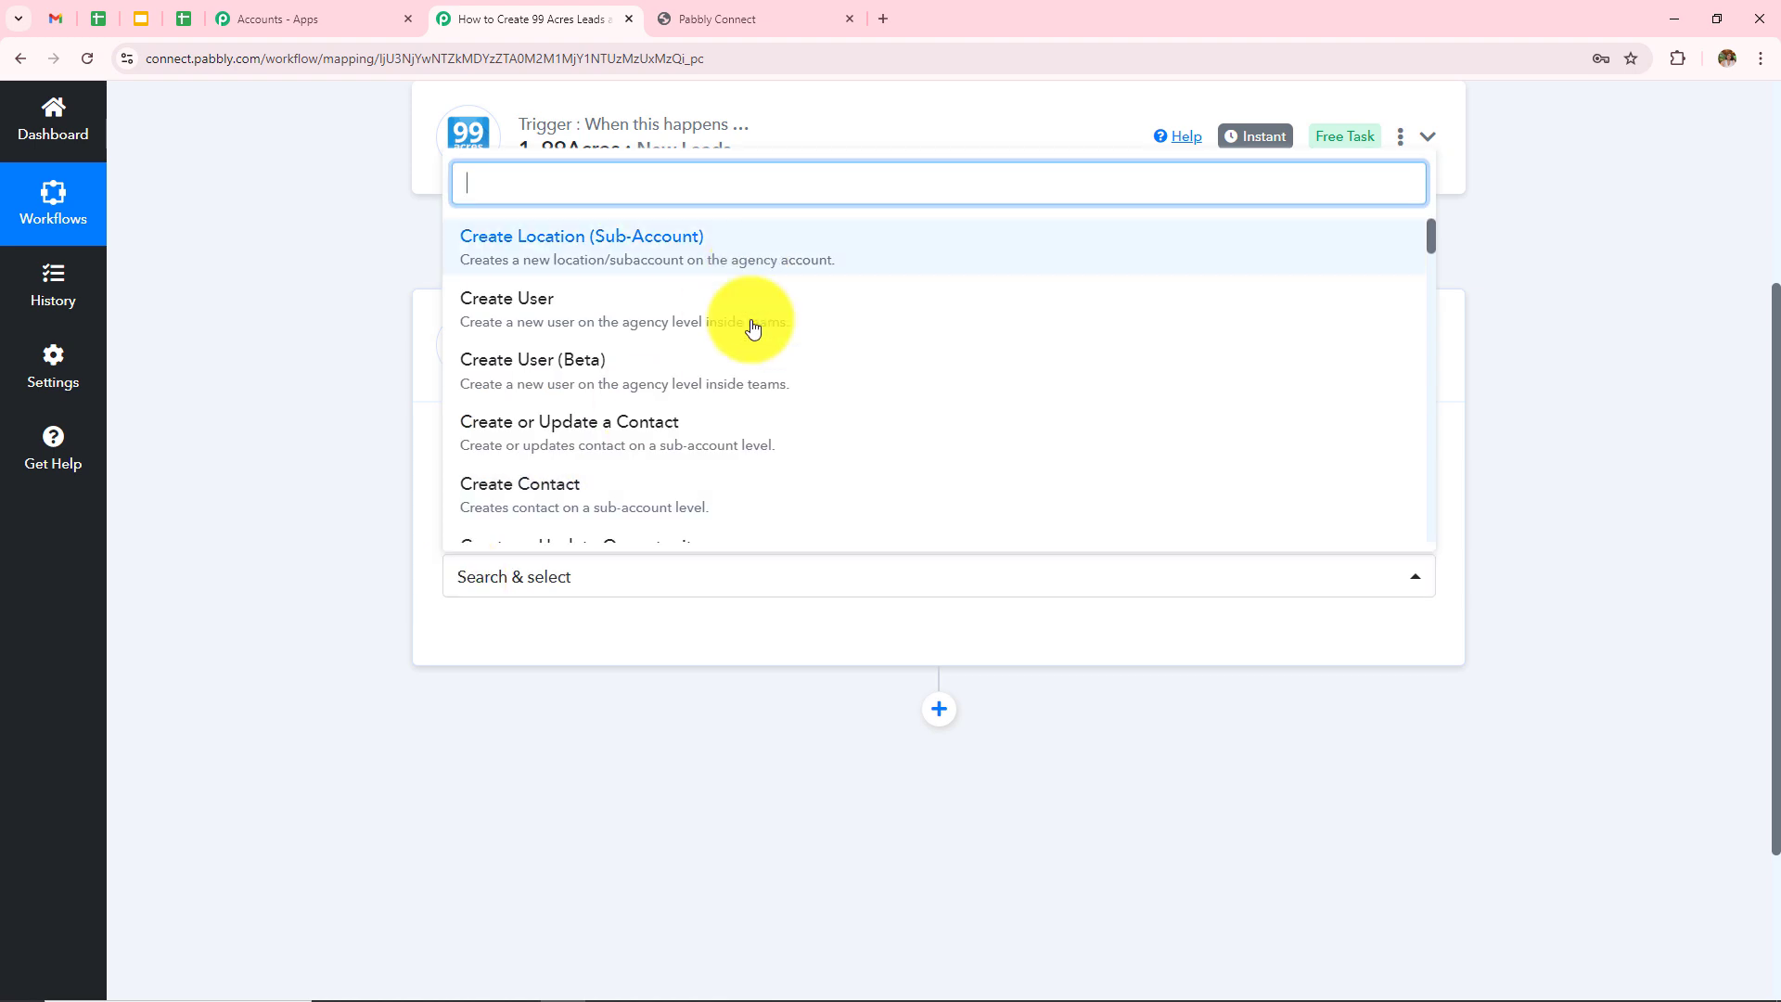
click(589, 501)
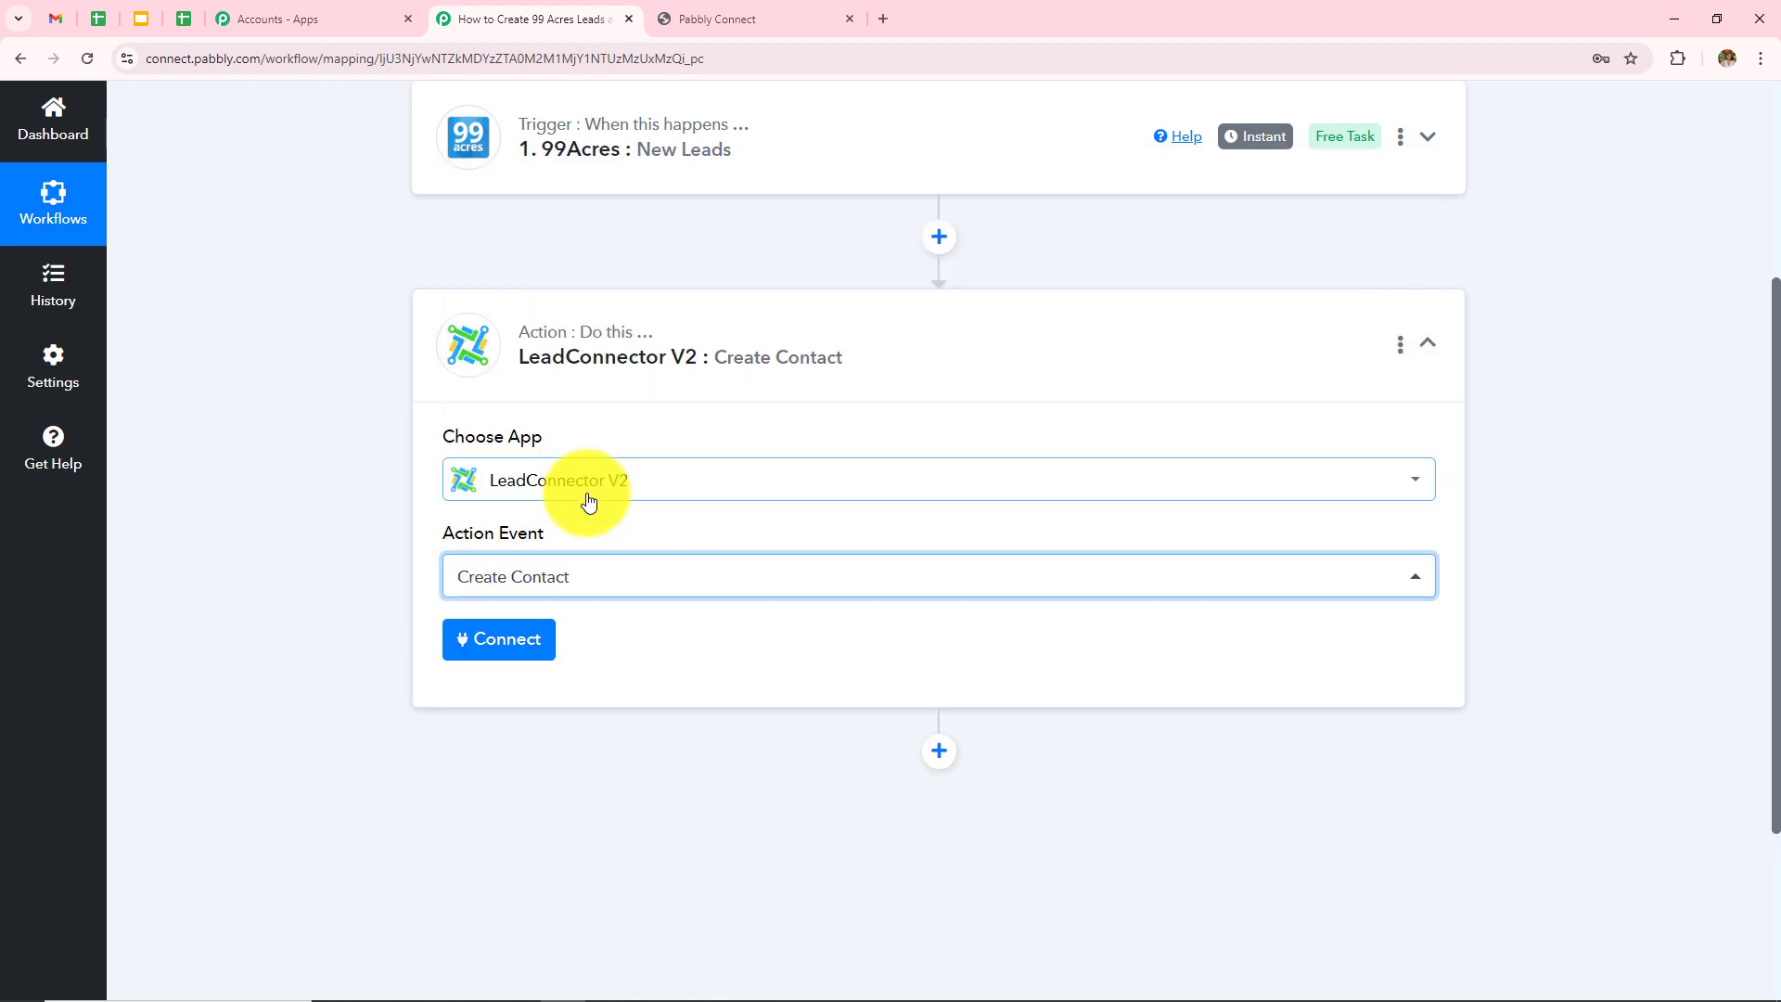
Step: Add a new LeadConnector V2 connection for the action and authorize it with the Pabbly Connect sub-account
click(524, 638)
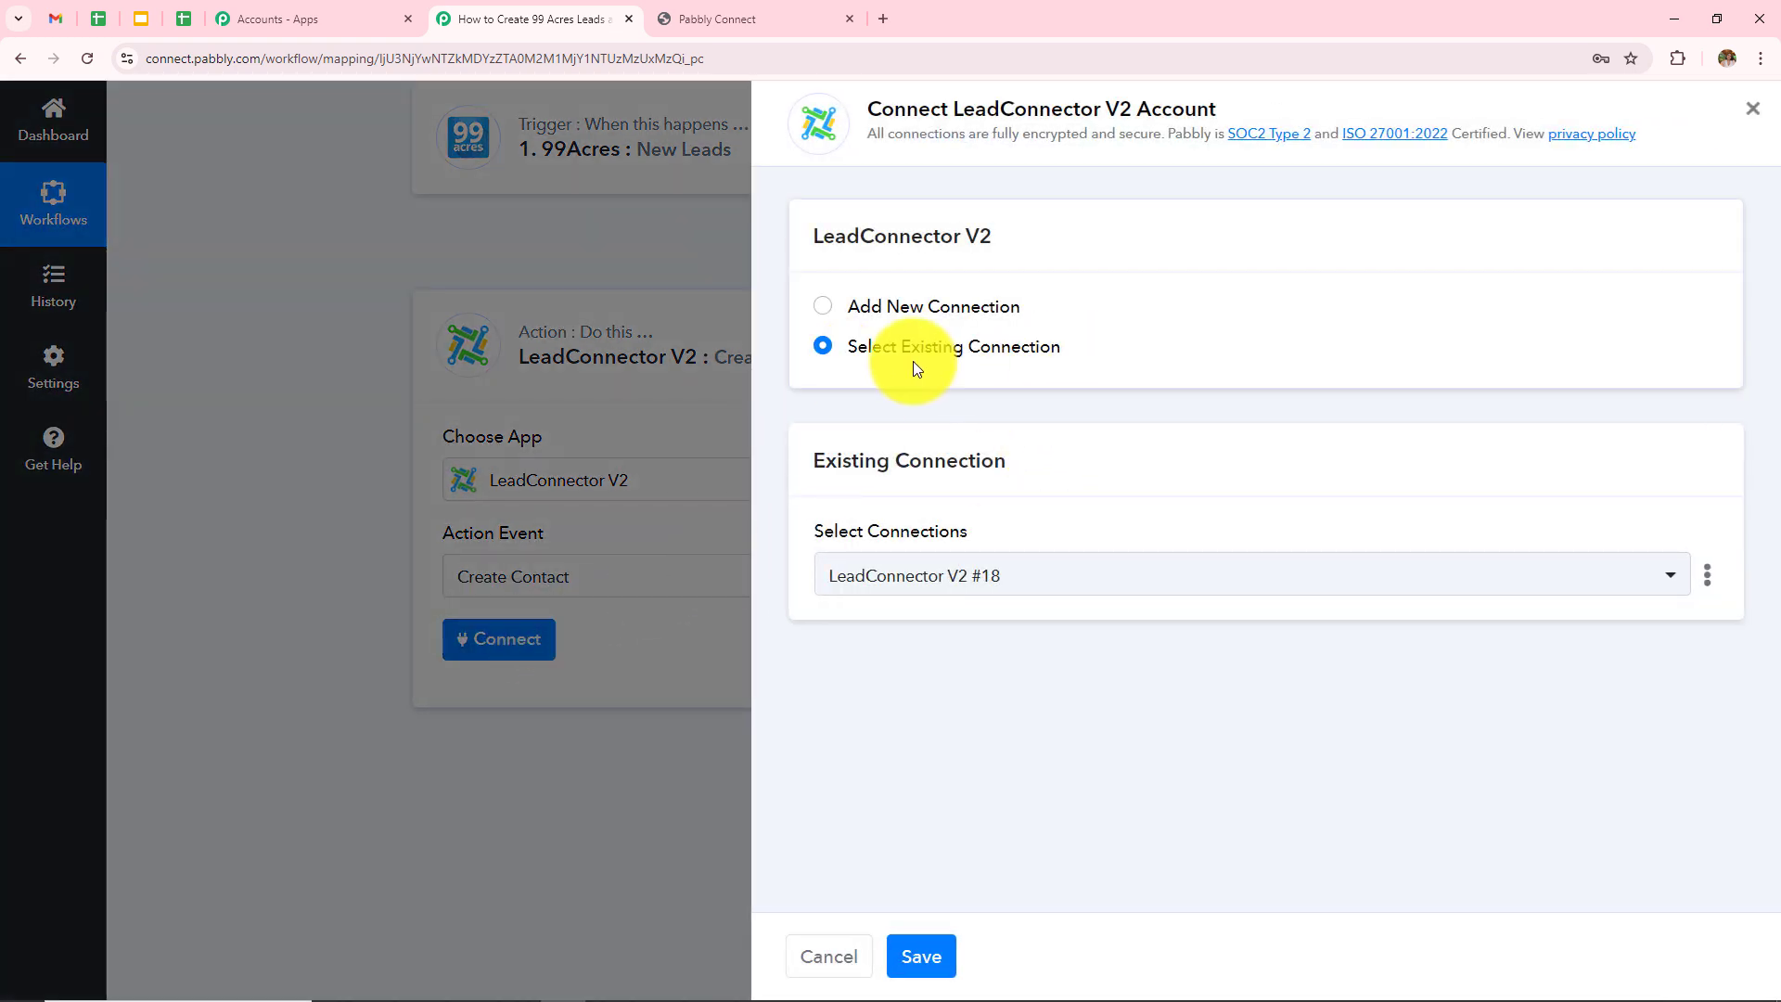
click(822, 308)
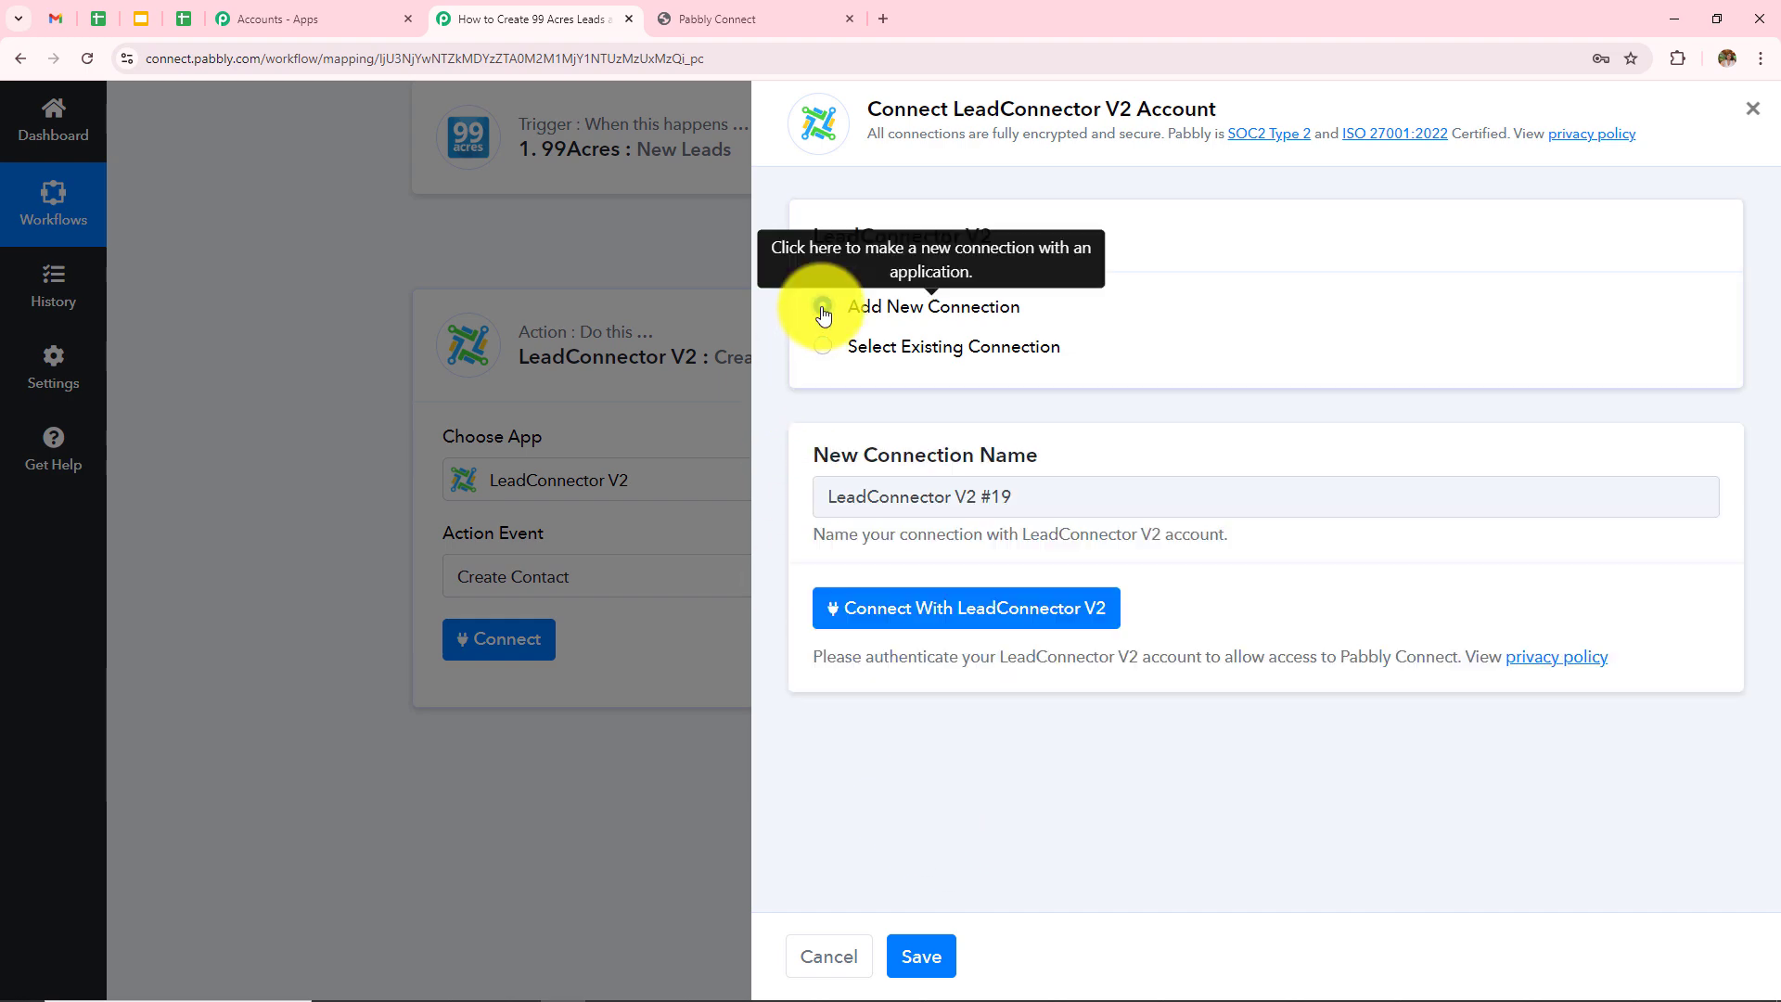
click(983, 618)
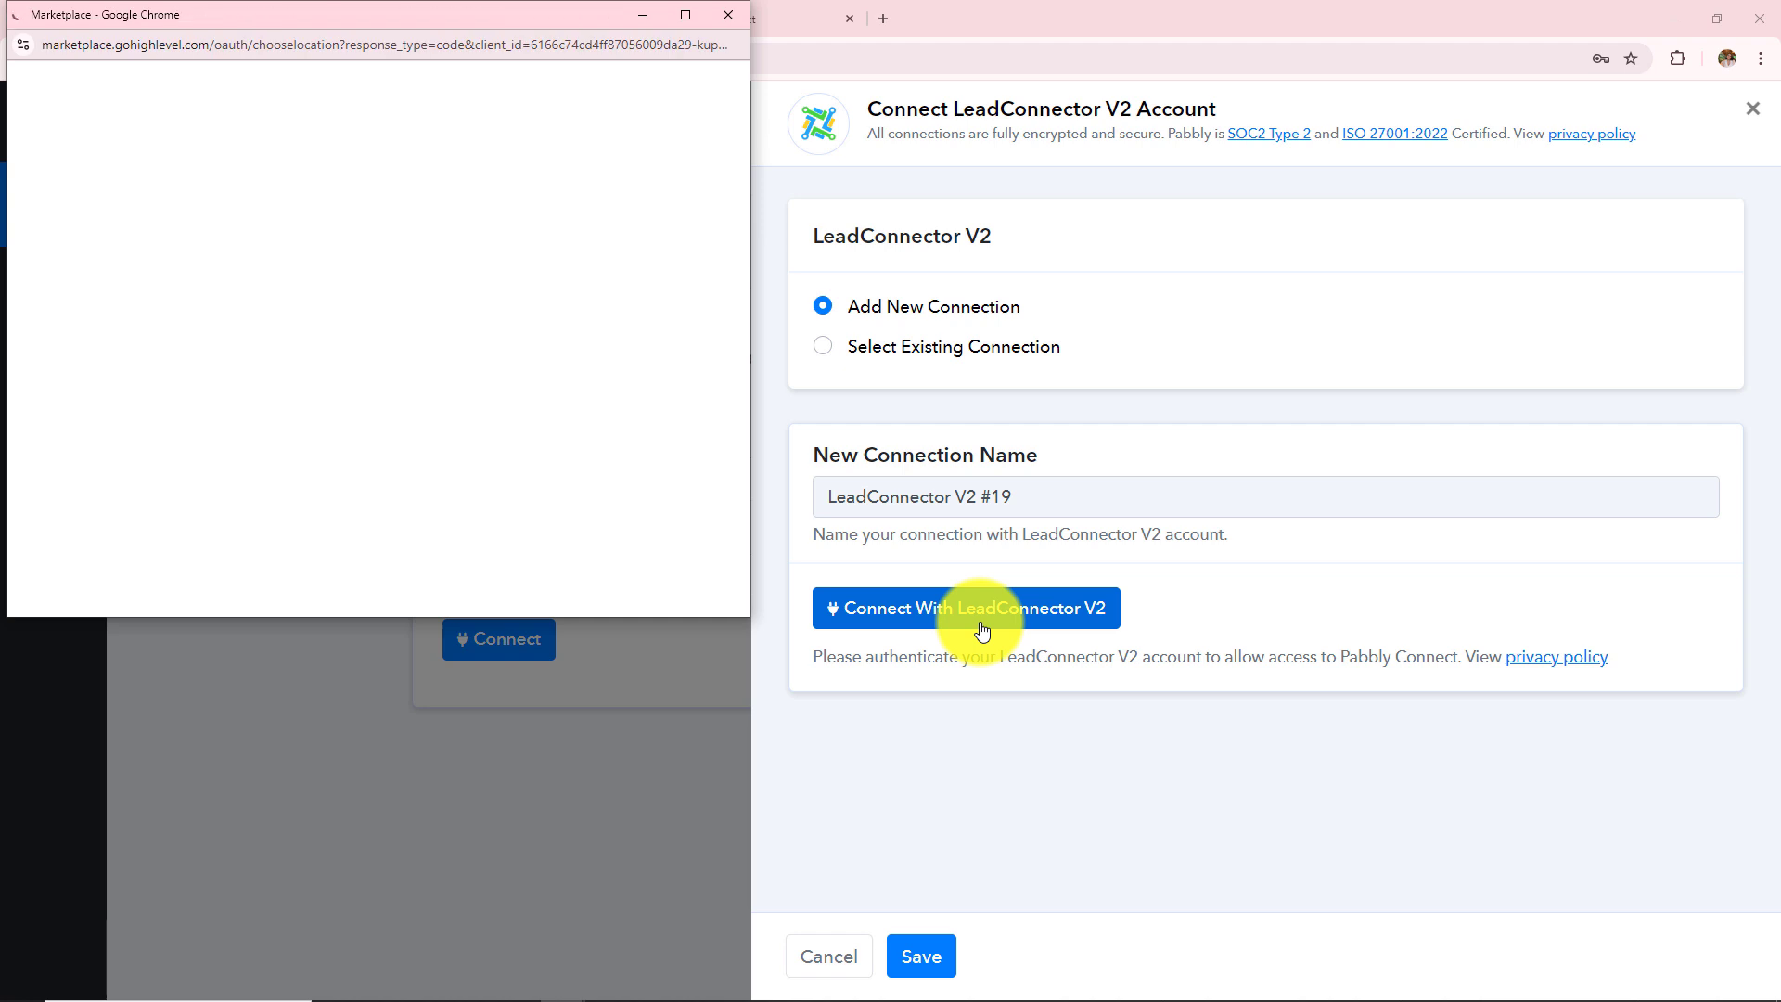
scroll(334, 279, up, 3)
scroll(334, 278, down, 5)
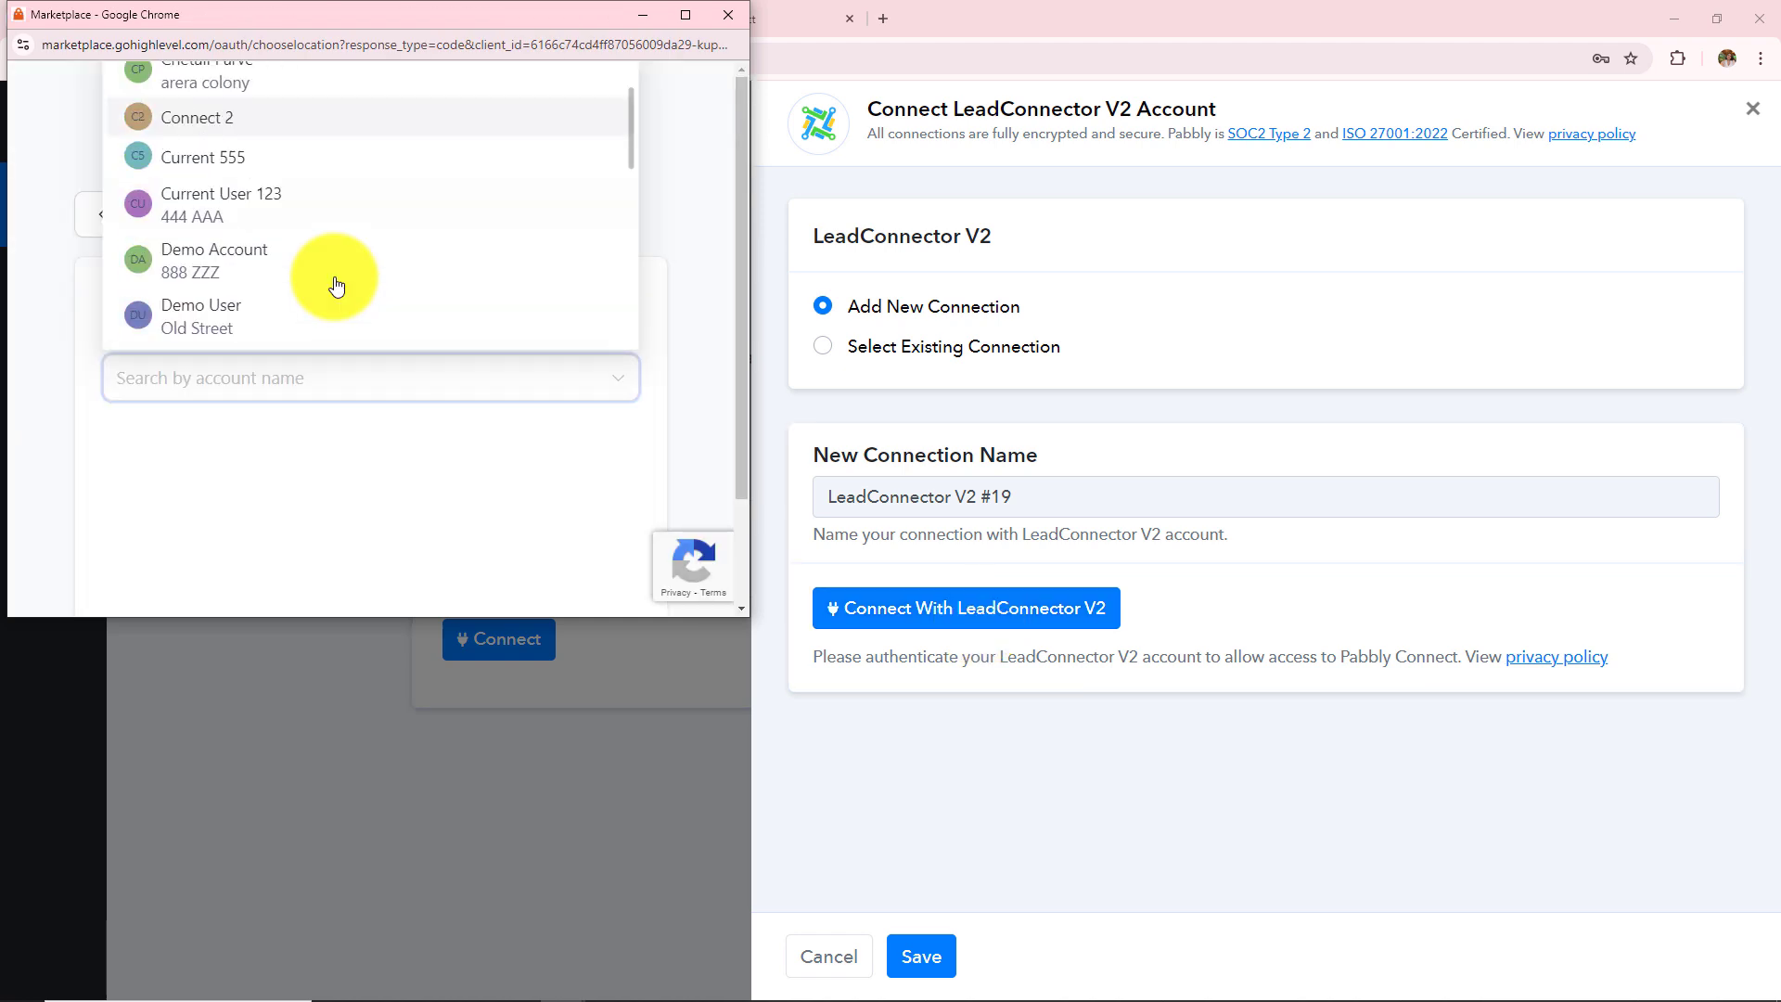
scroll(336, 285, down, 6)
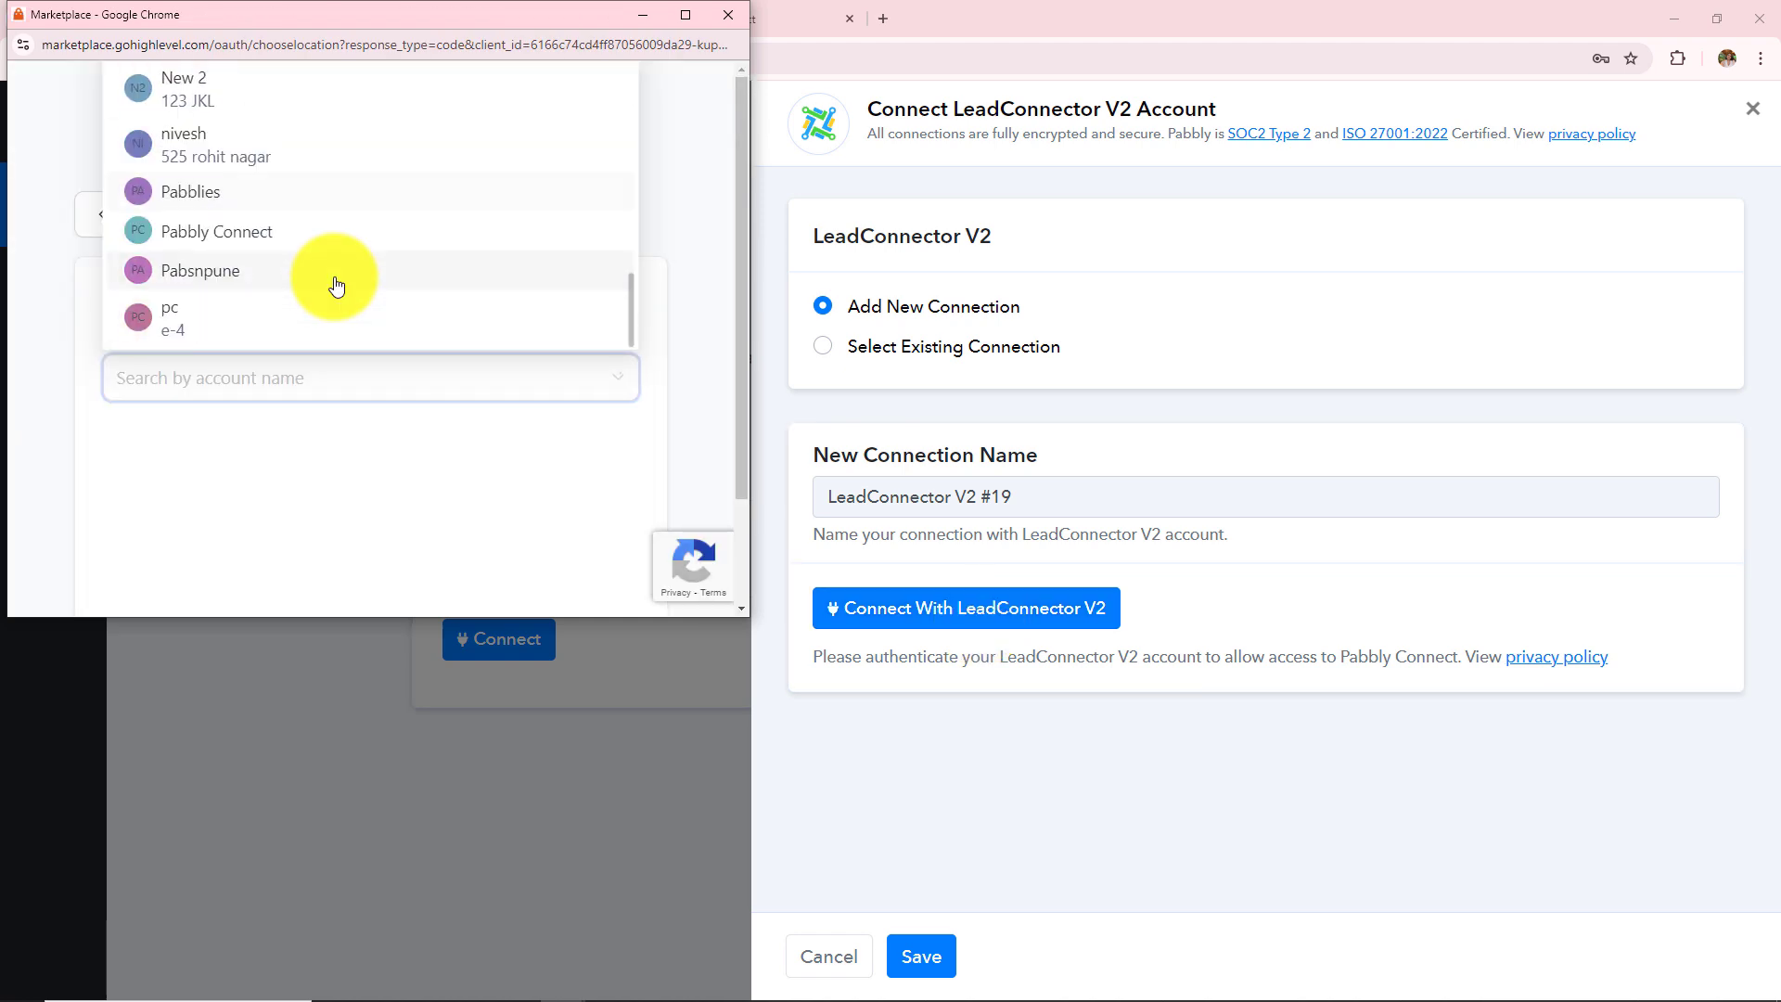
click(229, 245)
click(796, 458)
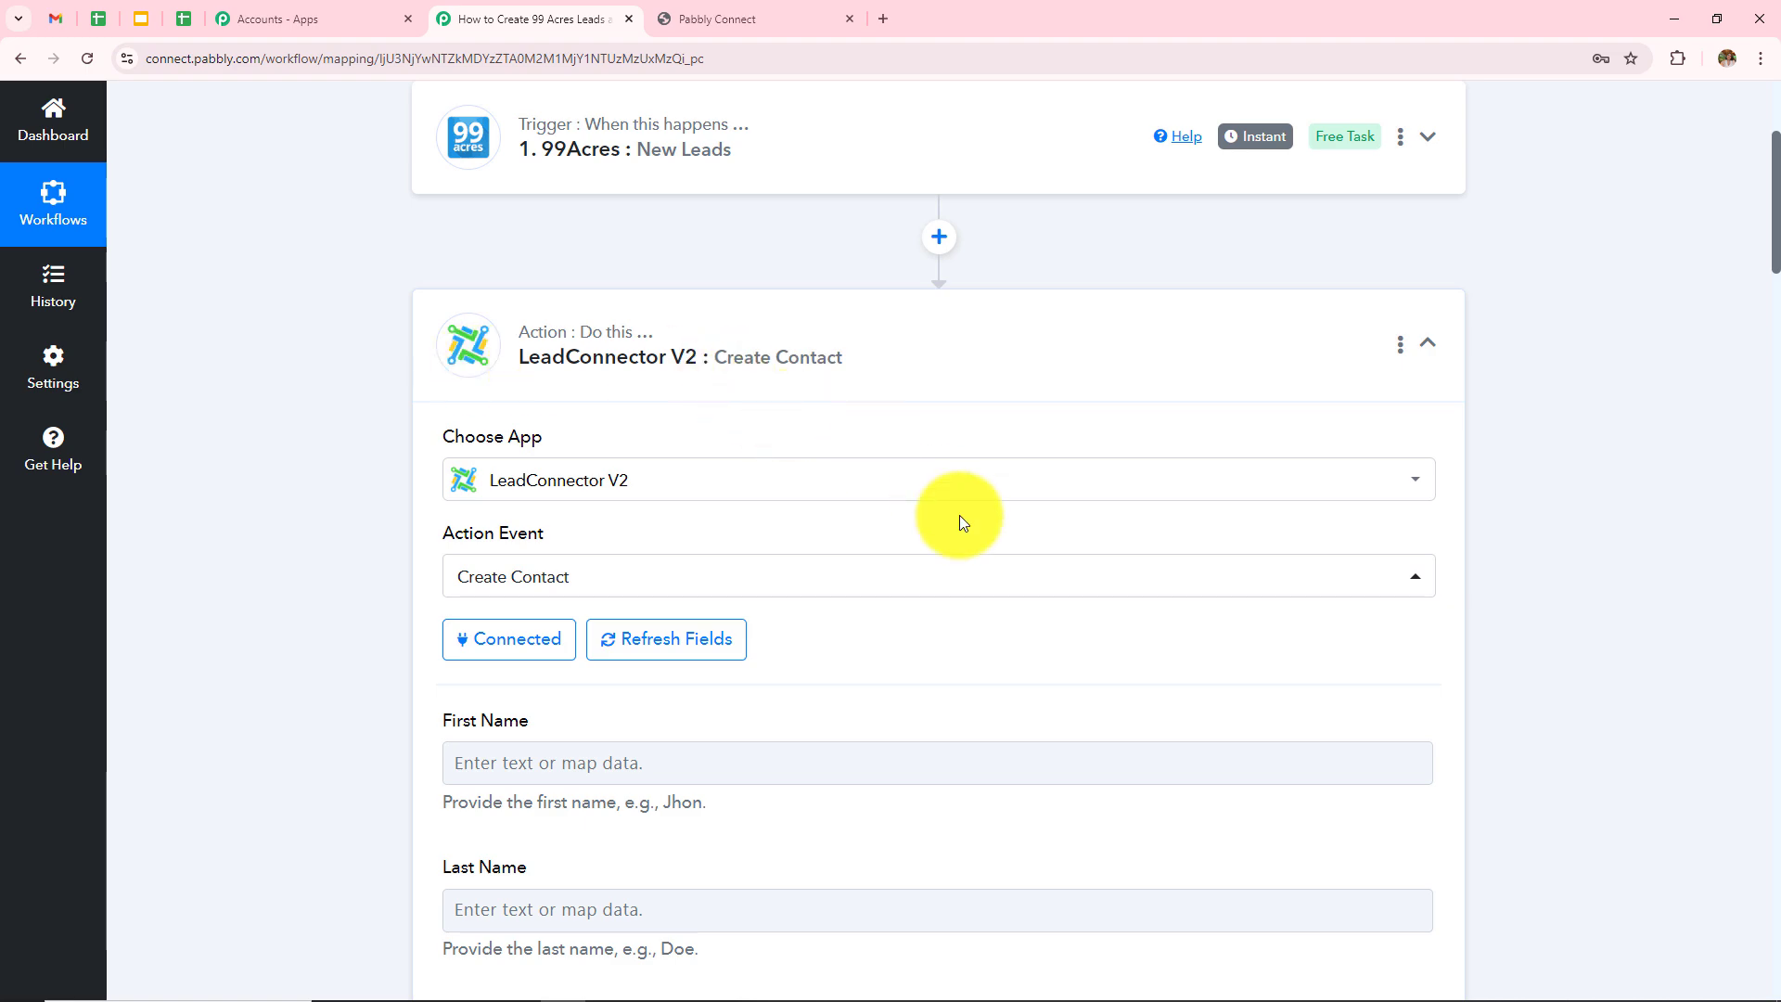
Step: Examine the contact fields of the Create Contact action and the trigger data offered for mapping First Name
scroll(959, 517, down, 18)
scroll(961, 526, down, 15)
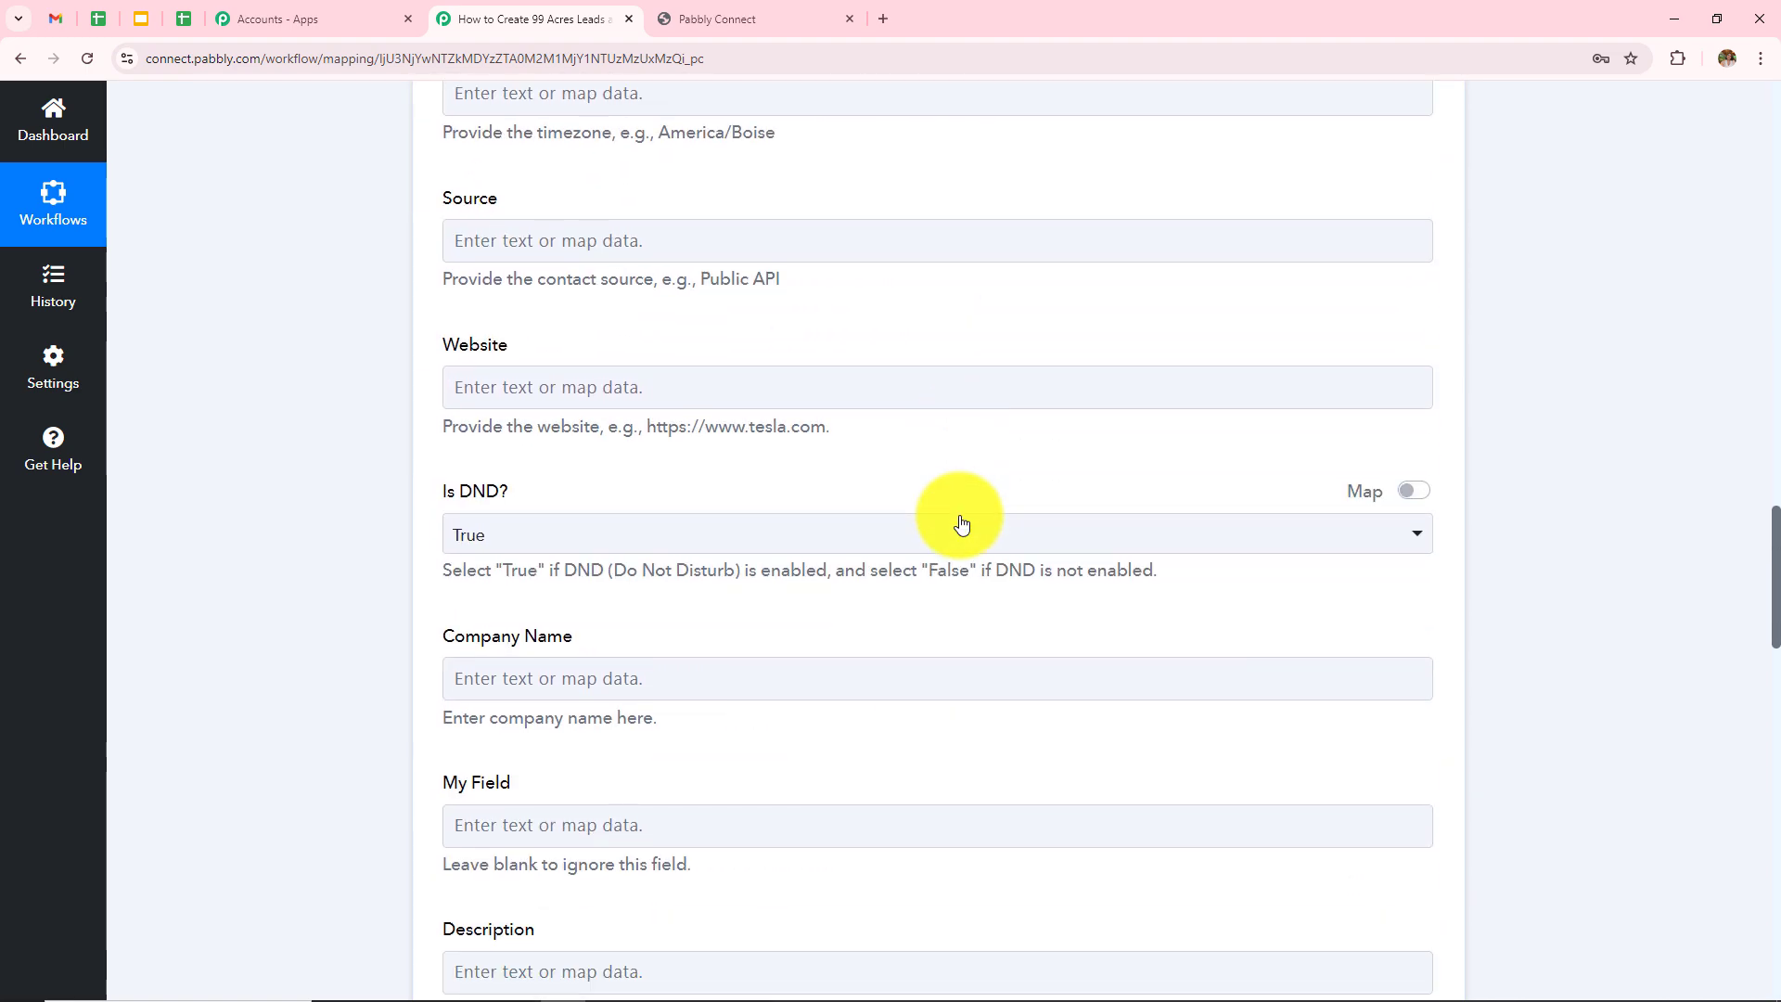
scroll(961, 523, up, 6)
scroll(962, 522, up, 20)
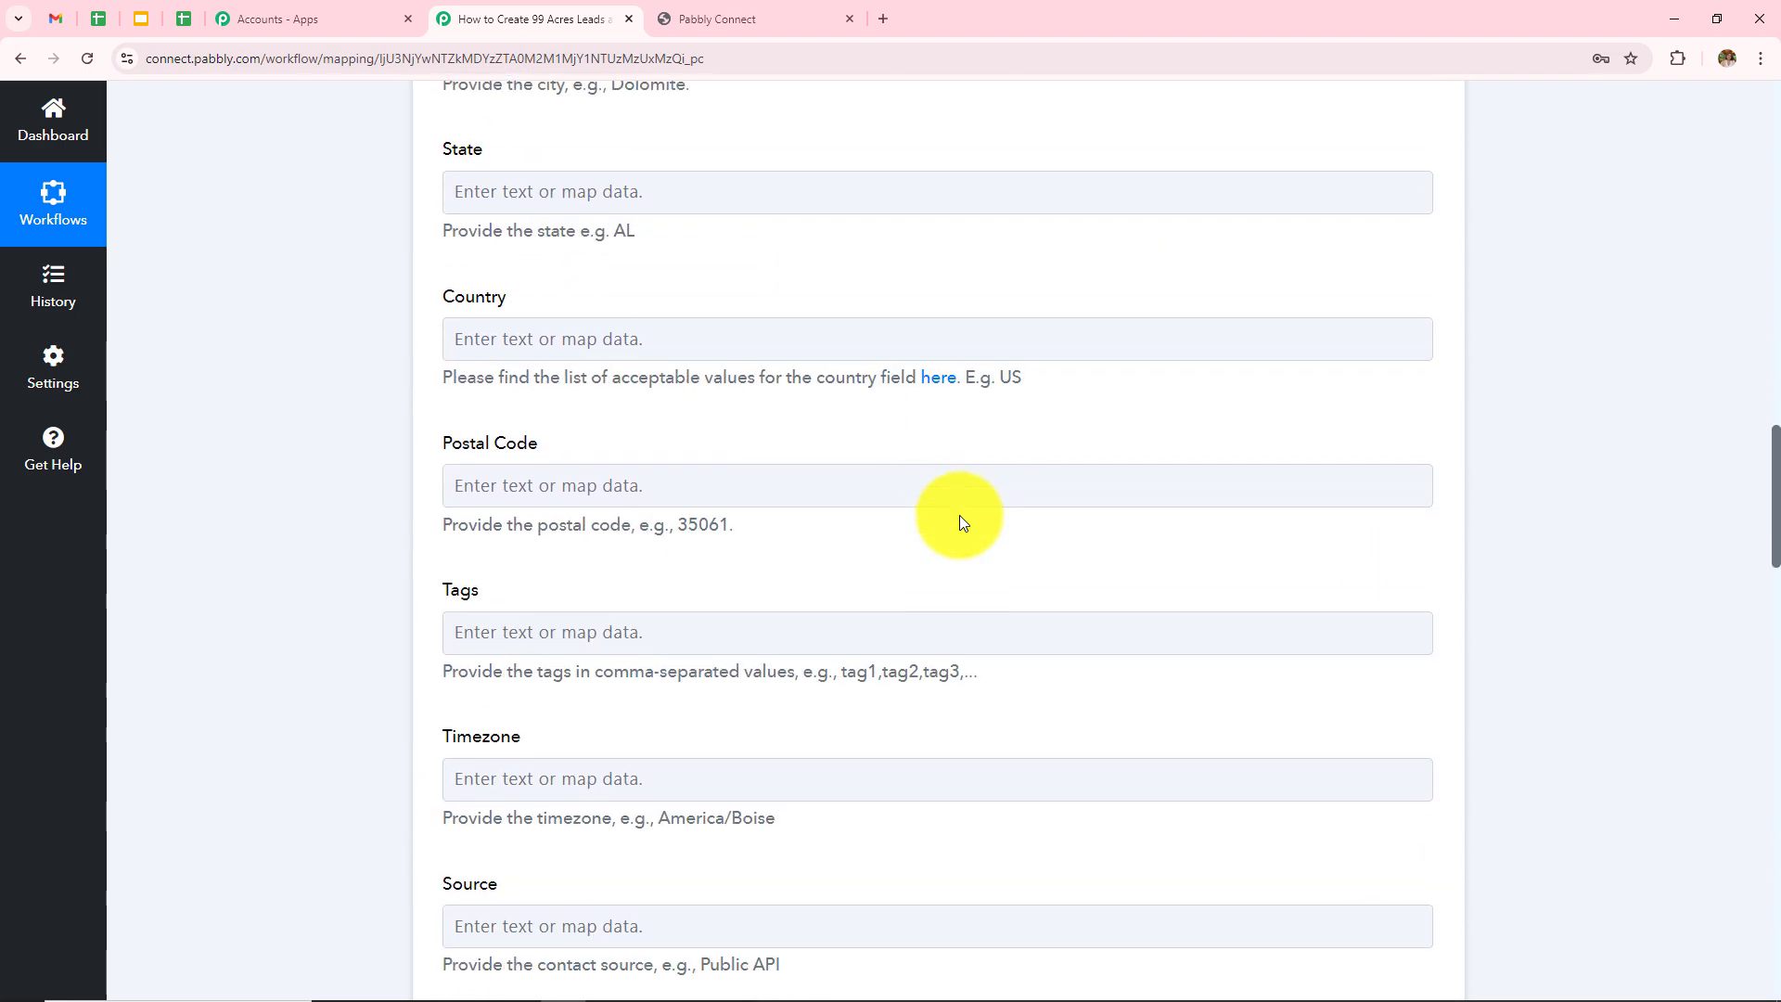
scroll(960, 515, up, 3)
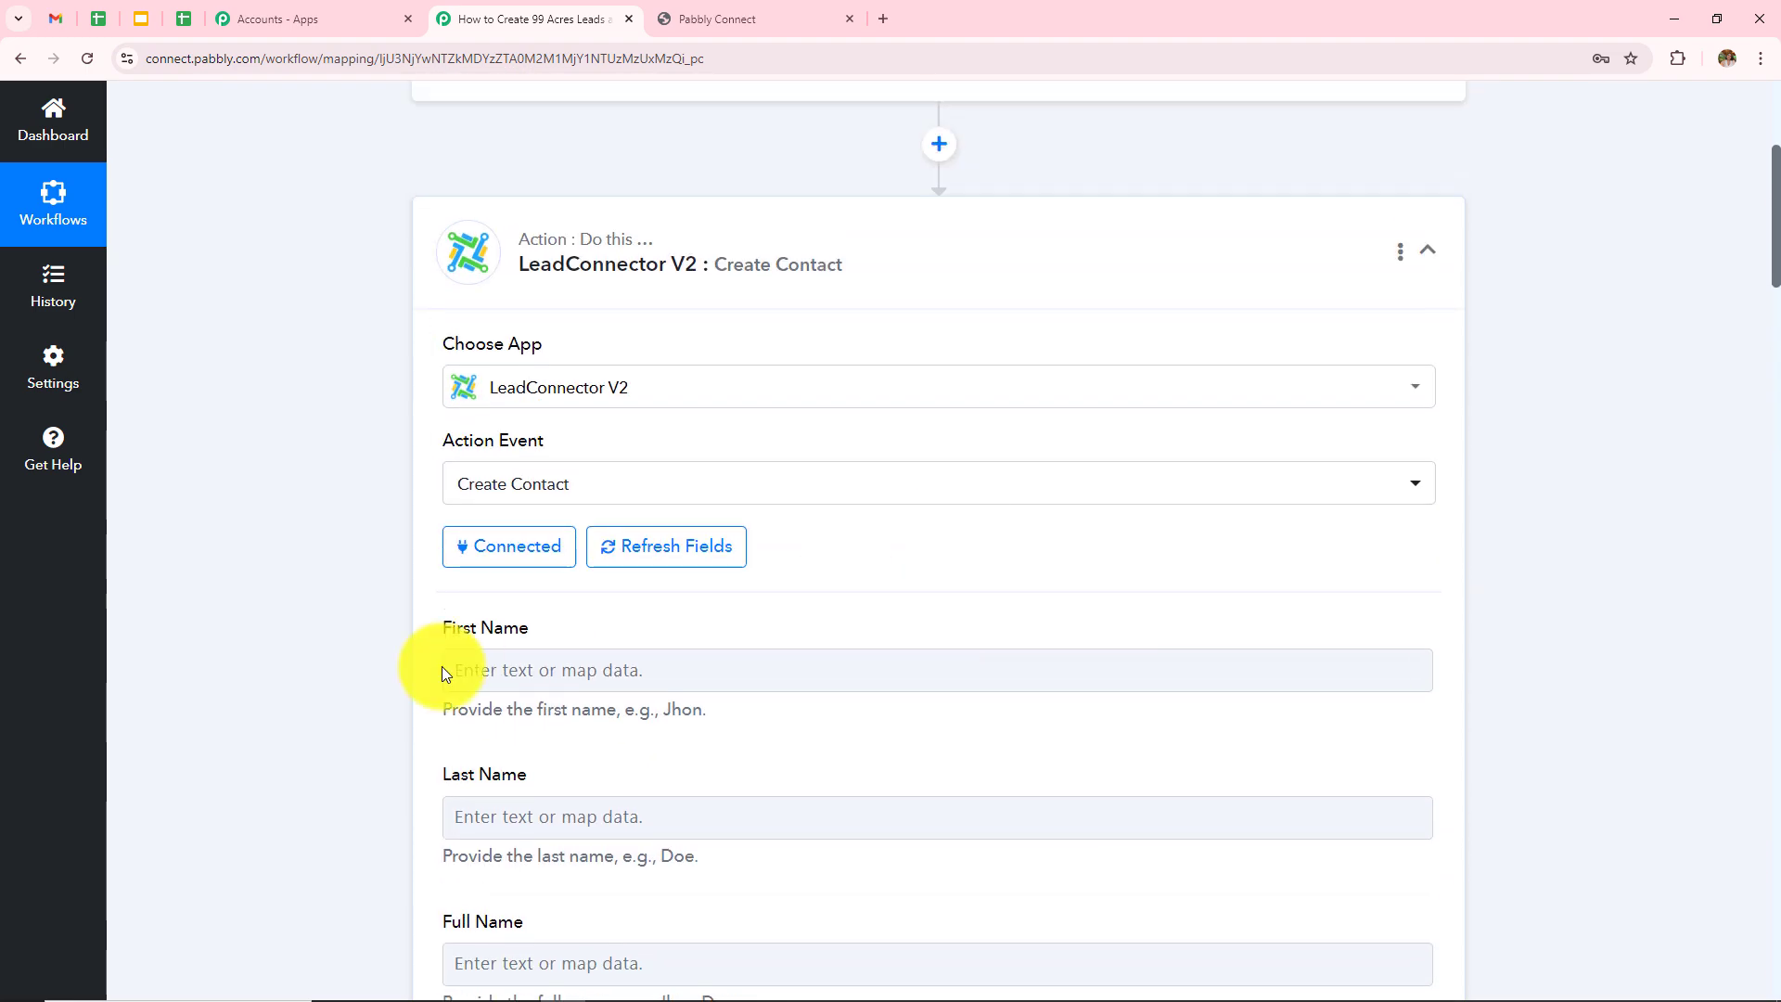
drag(437, 625, 637, 624)
click(357, 612)
scroll(867, 605, down, 3)
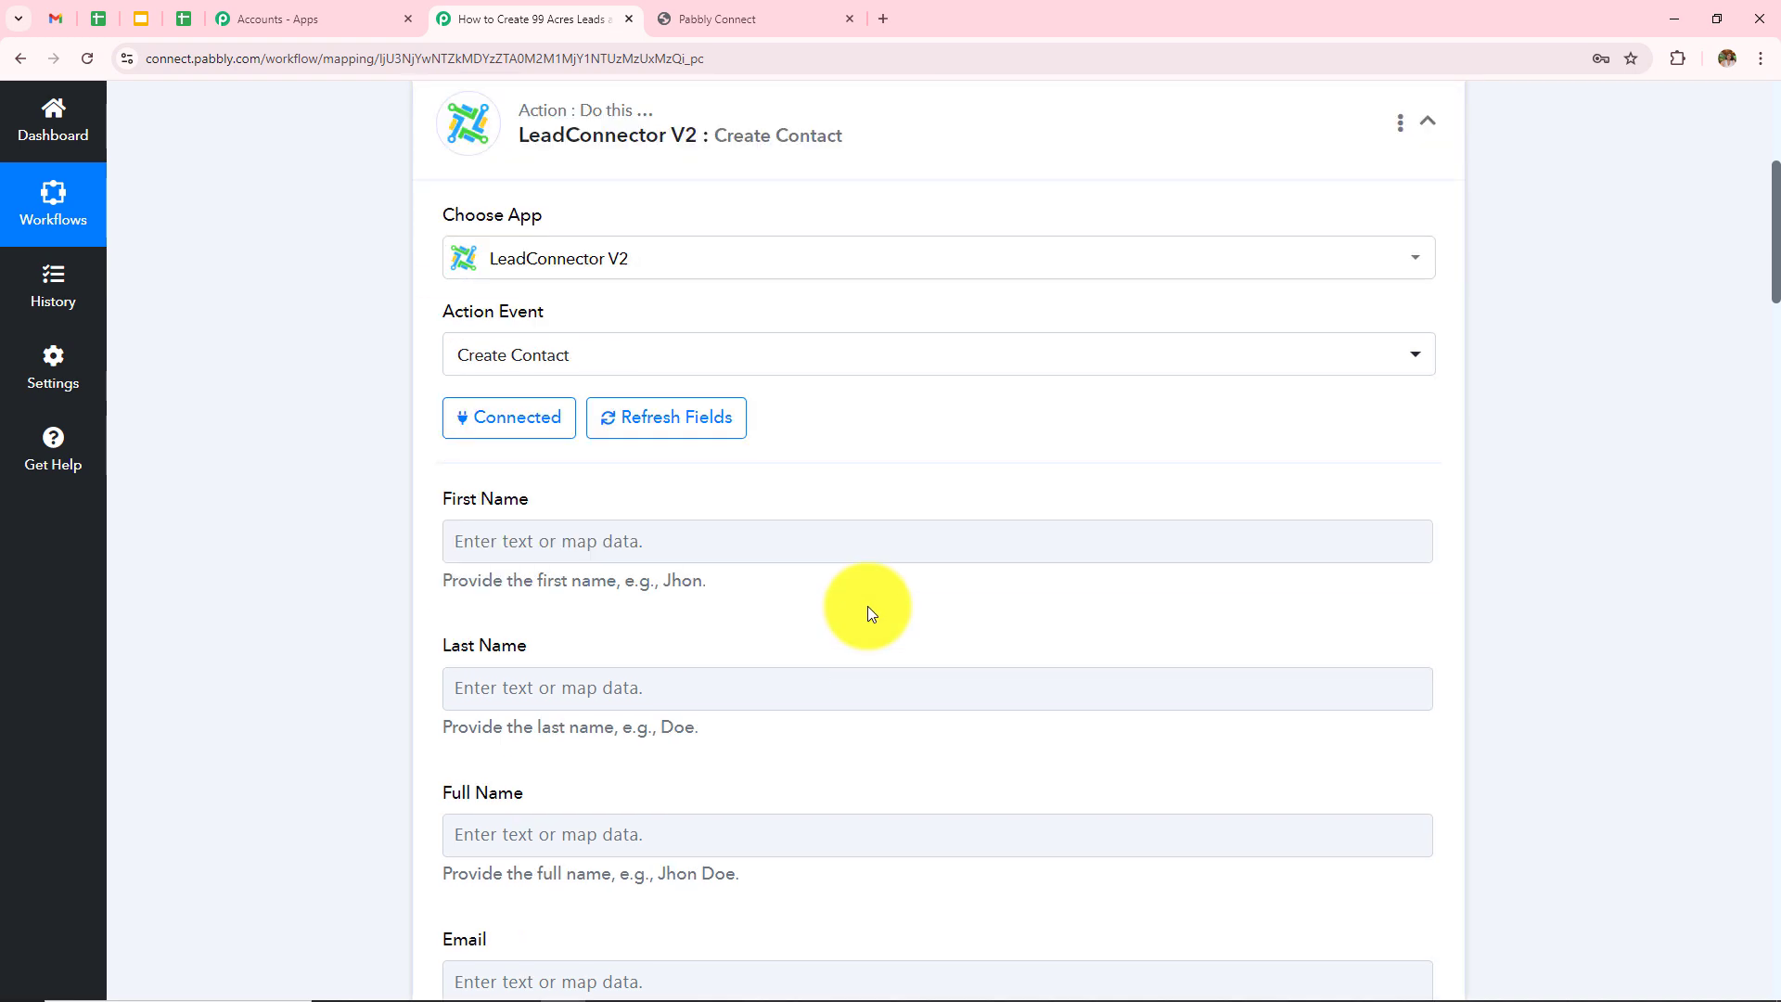
click(740, 406)
click(739, 406)
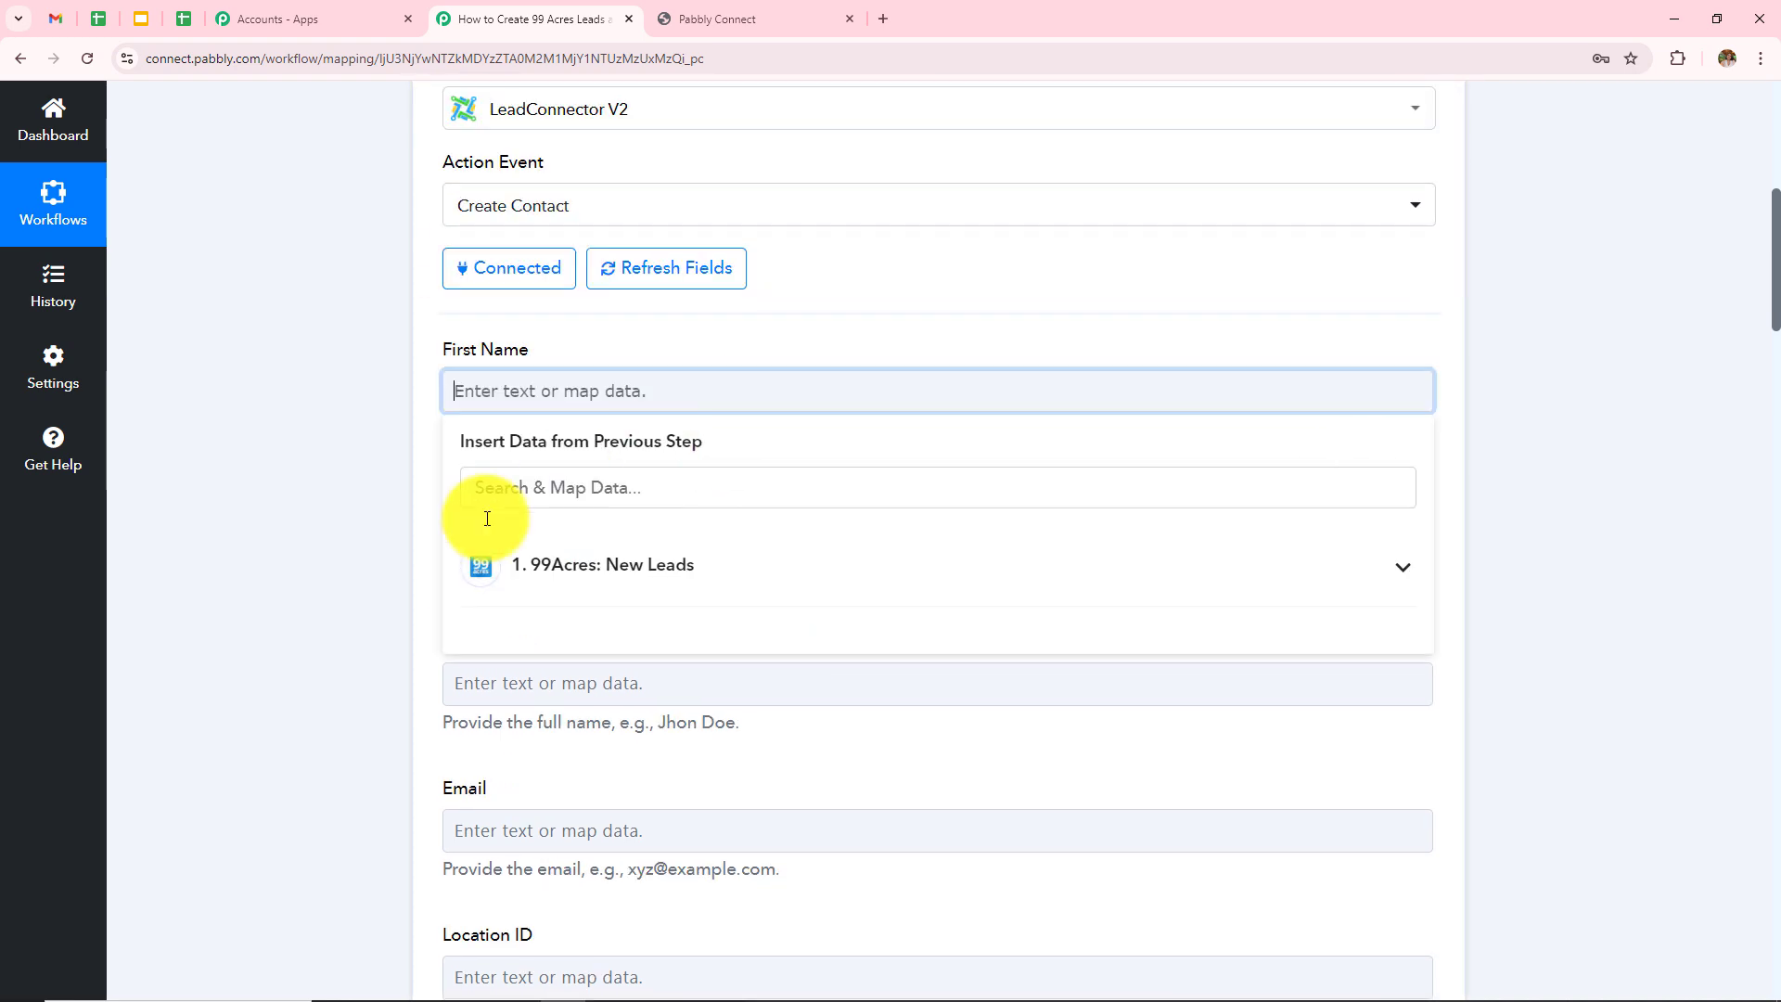
click(266, 492)
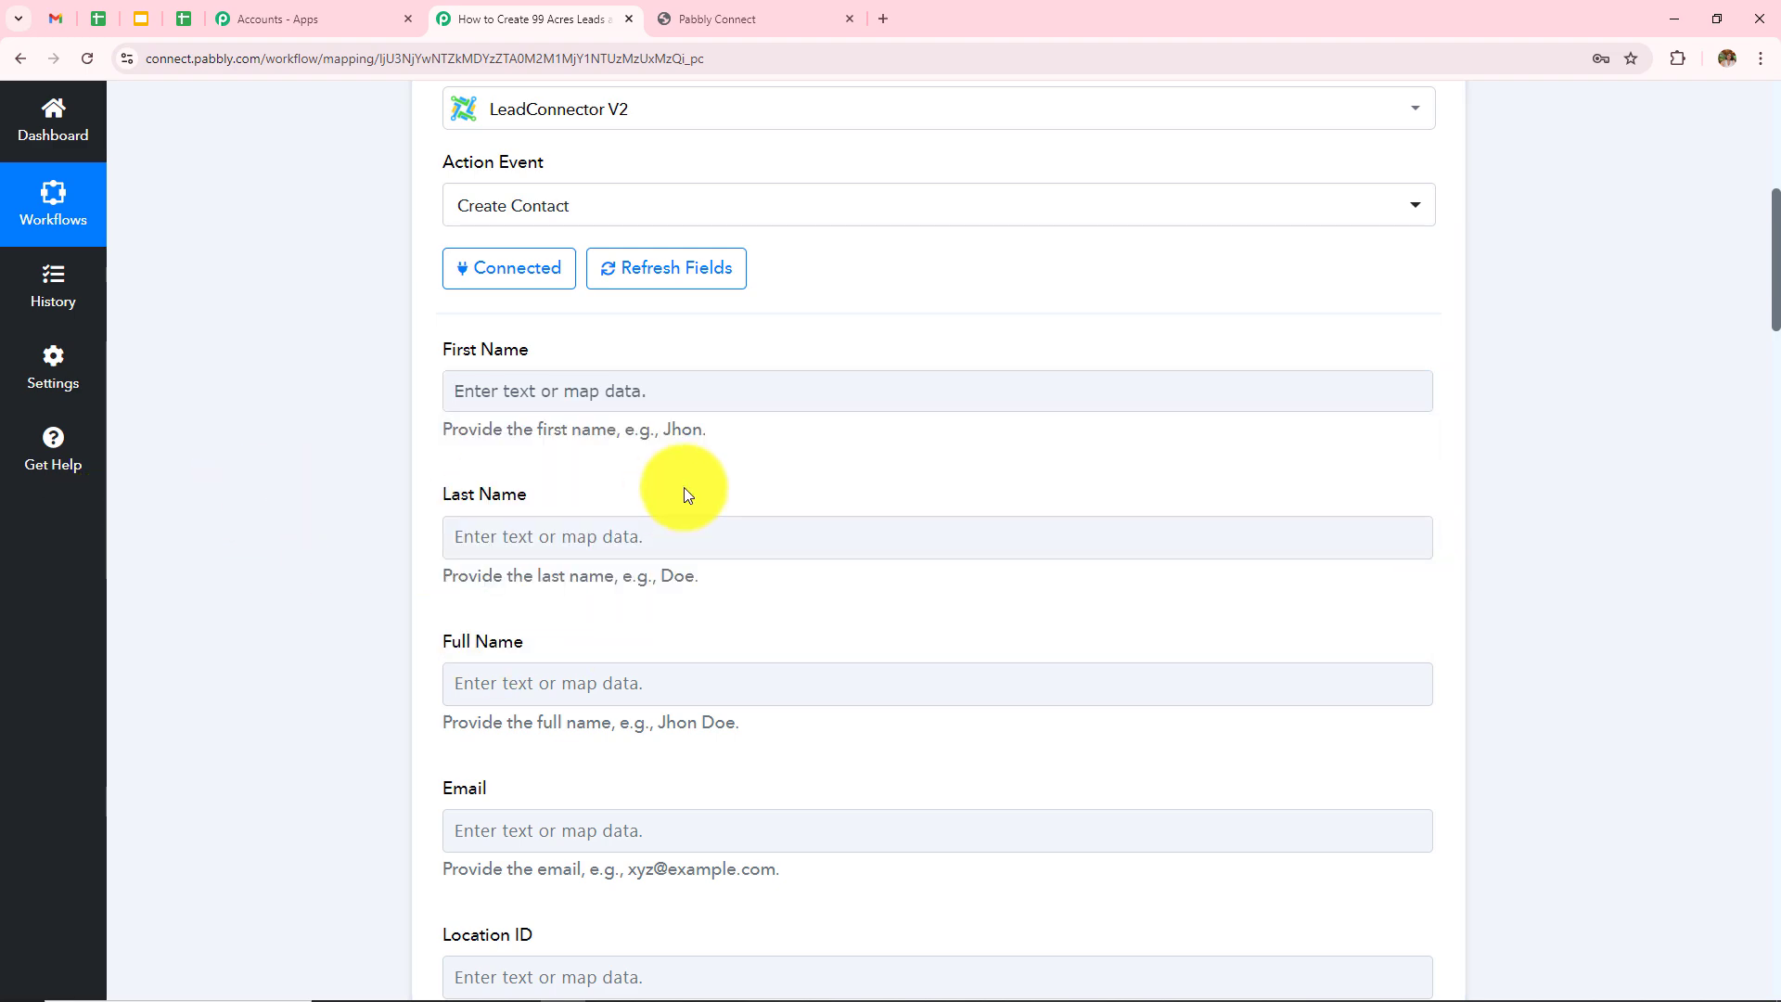
scroll(683, 487, up, 8)
scroll(650, 469, down, 7)
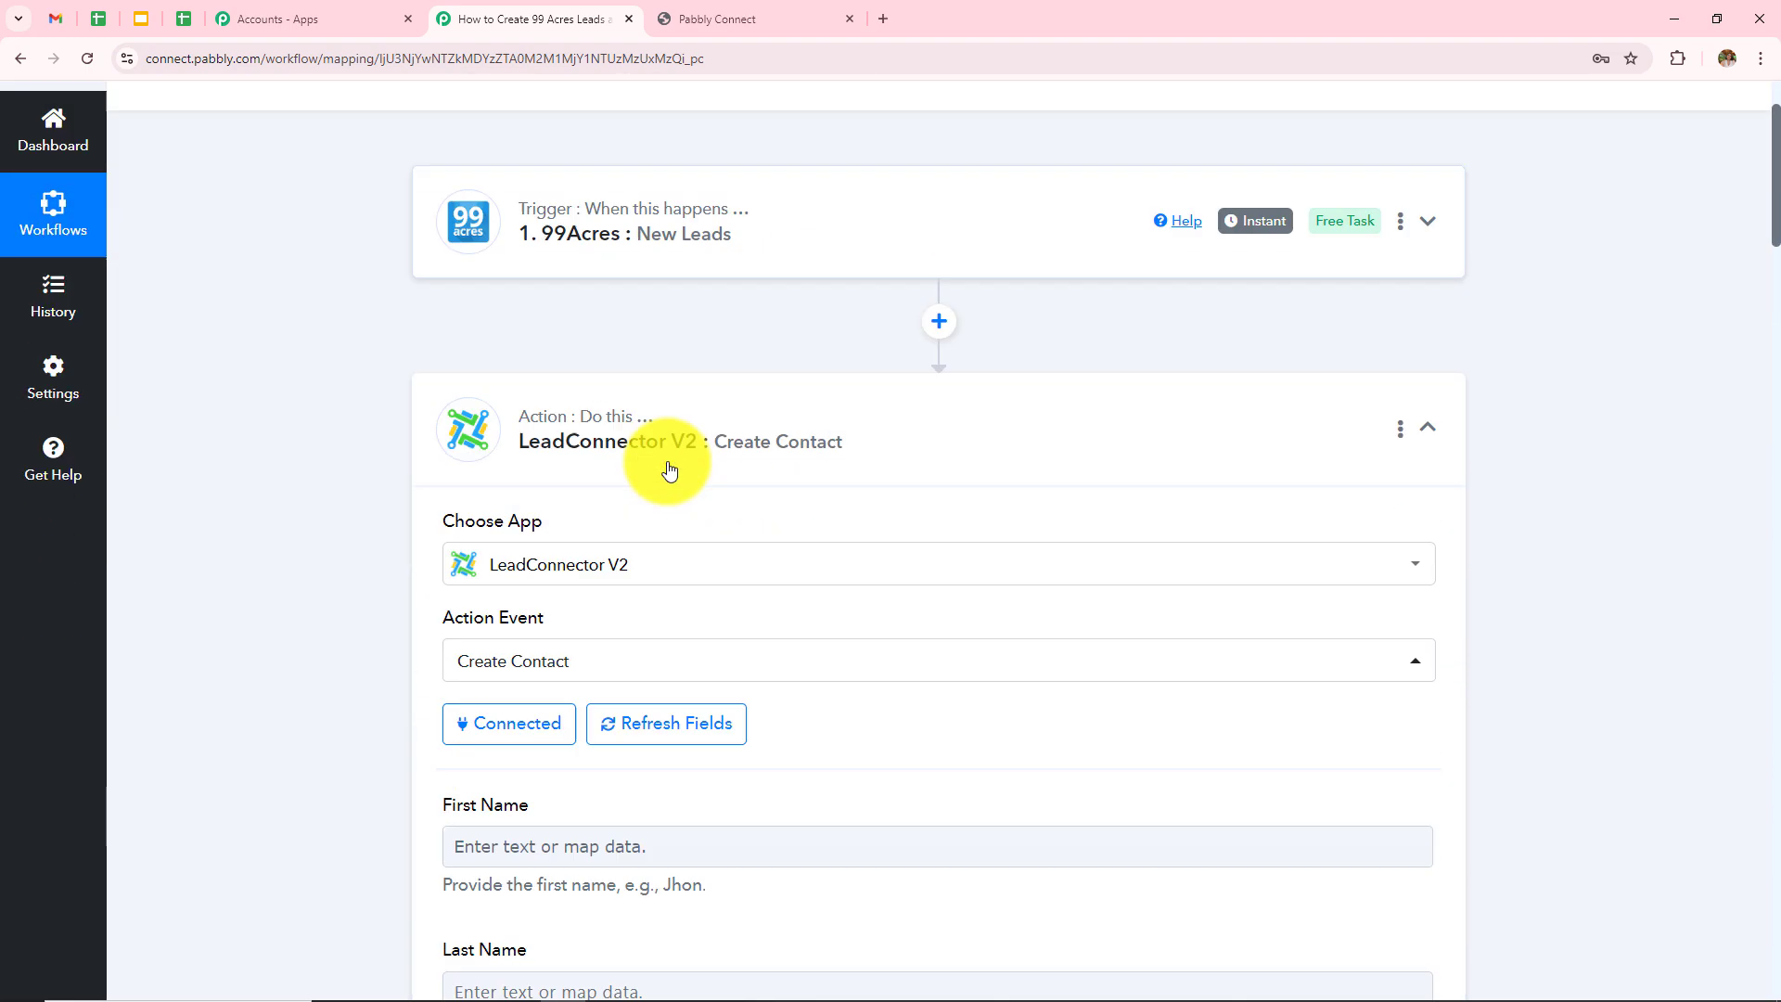
Step: Map the contact's First Name to the 99Acres Firstname value and Last Name to the Lastname value
click(594, 438)
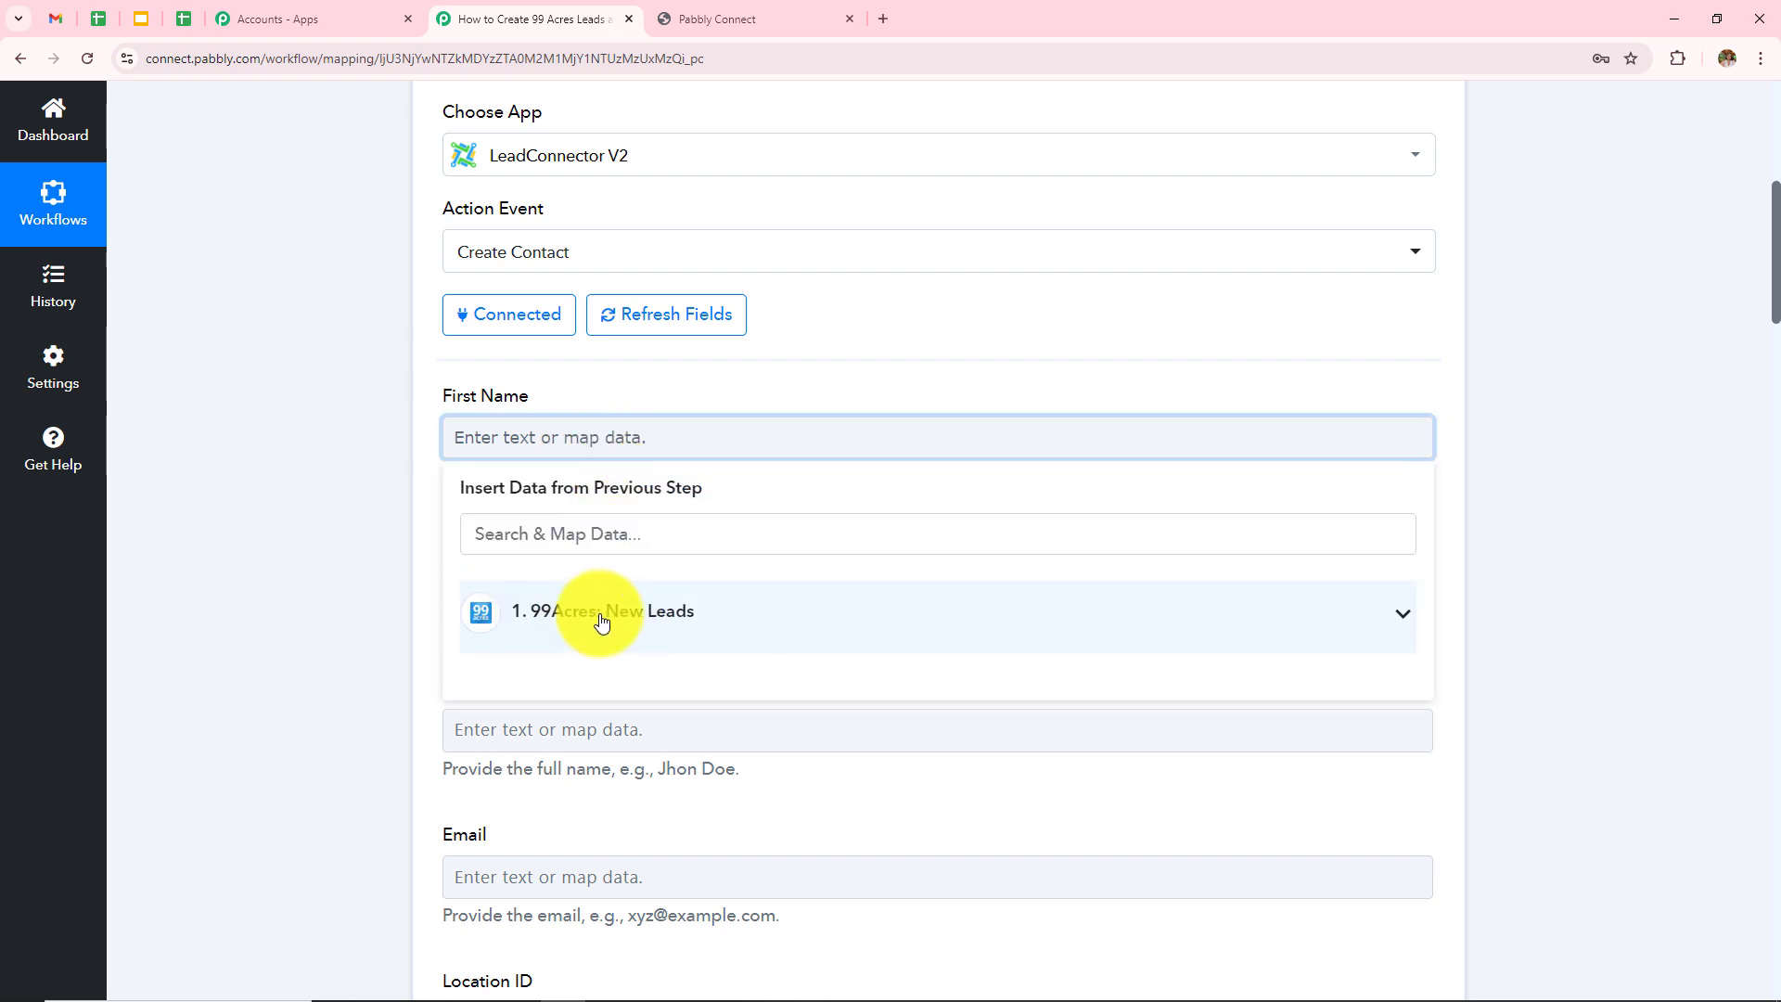
click(673, 630)
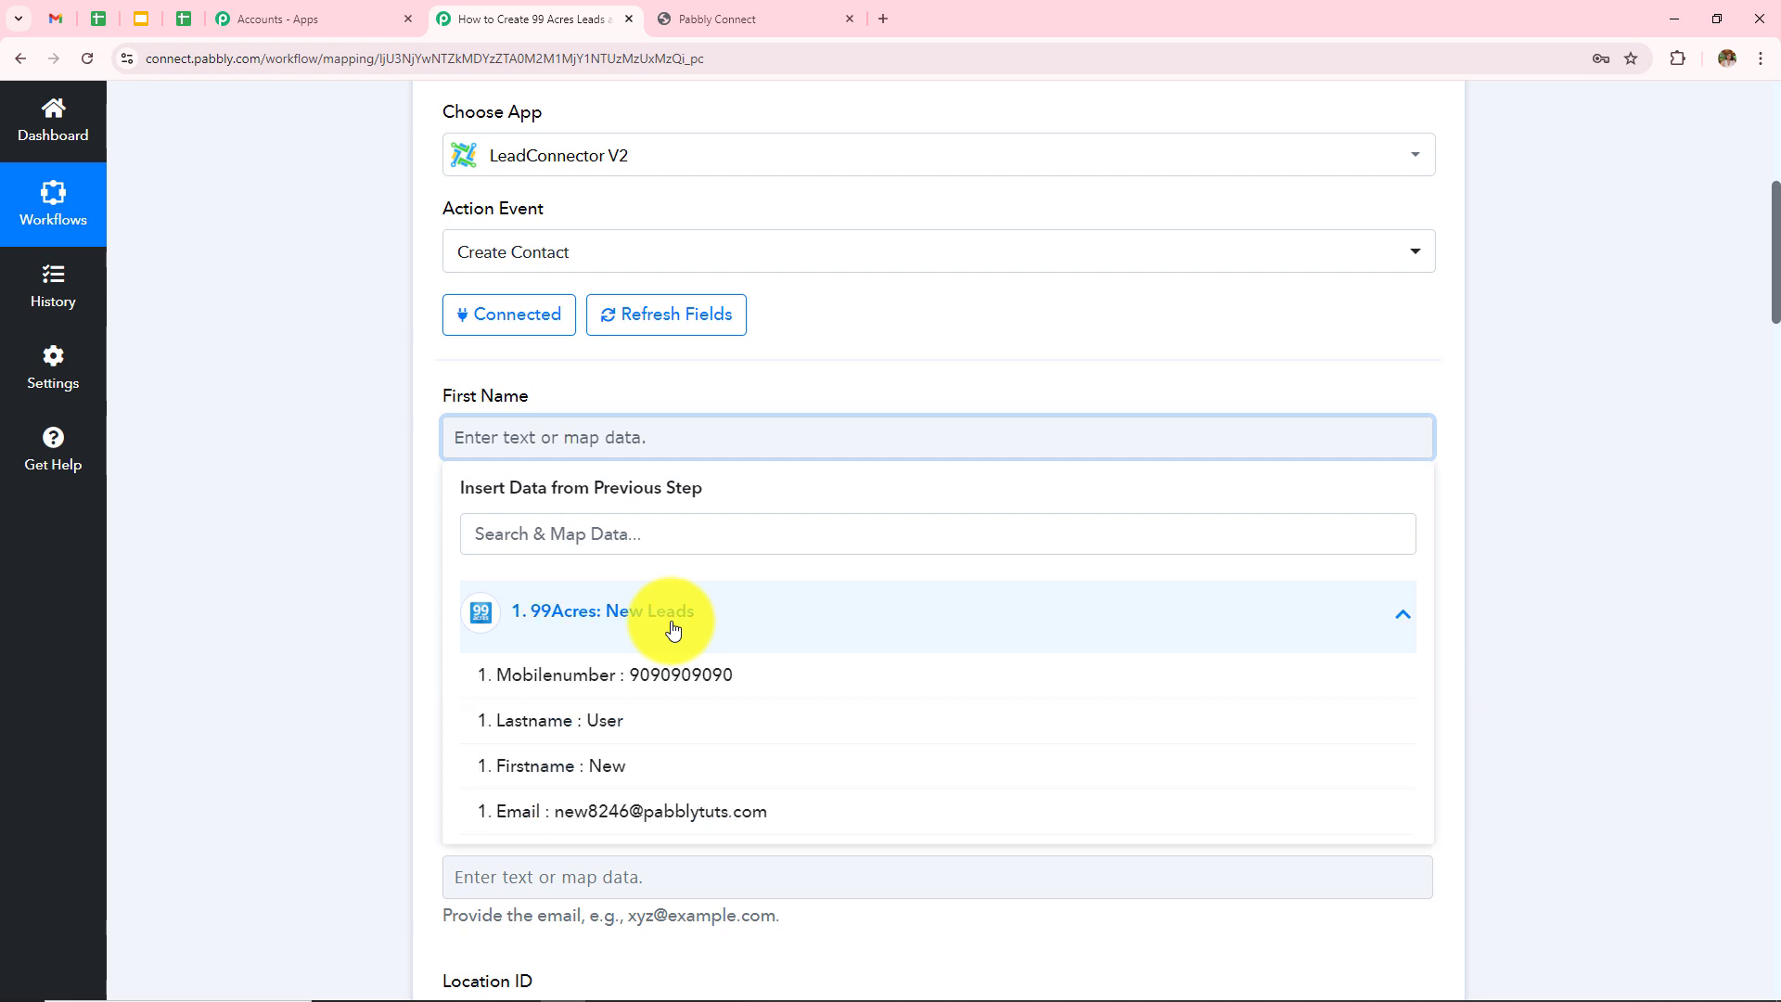
click(675, 770)
click(178, 680)
click(517, 596)
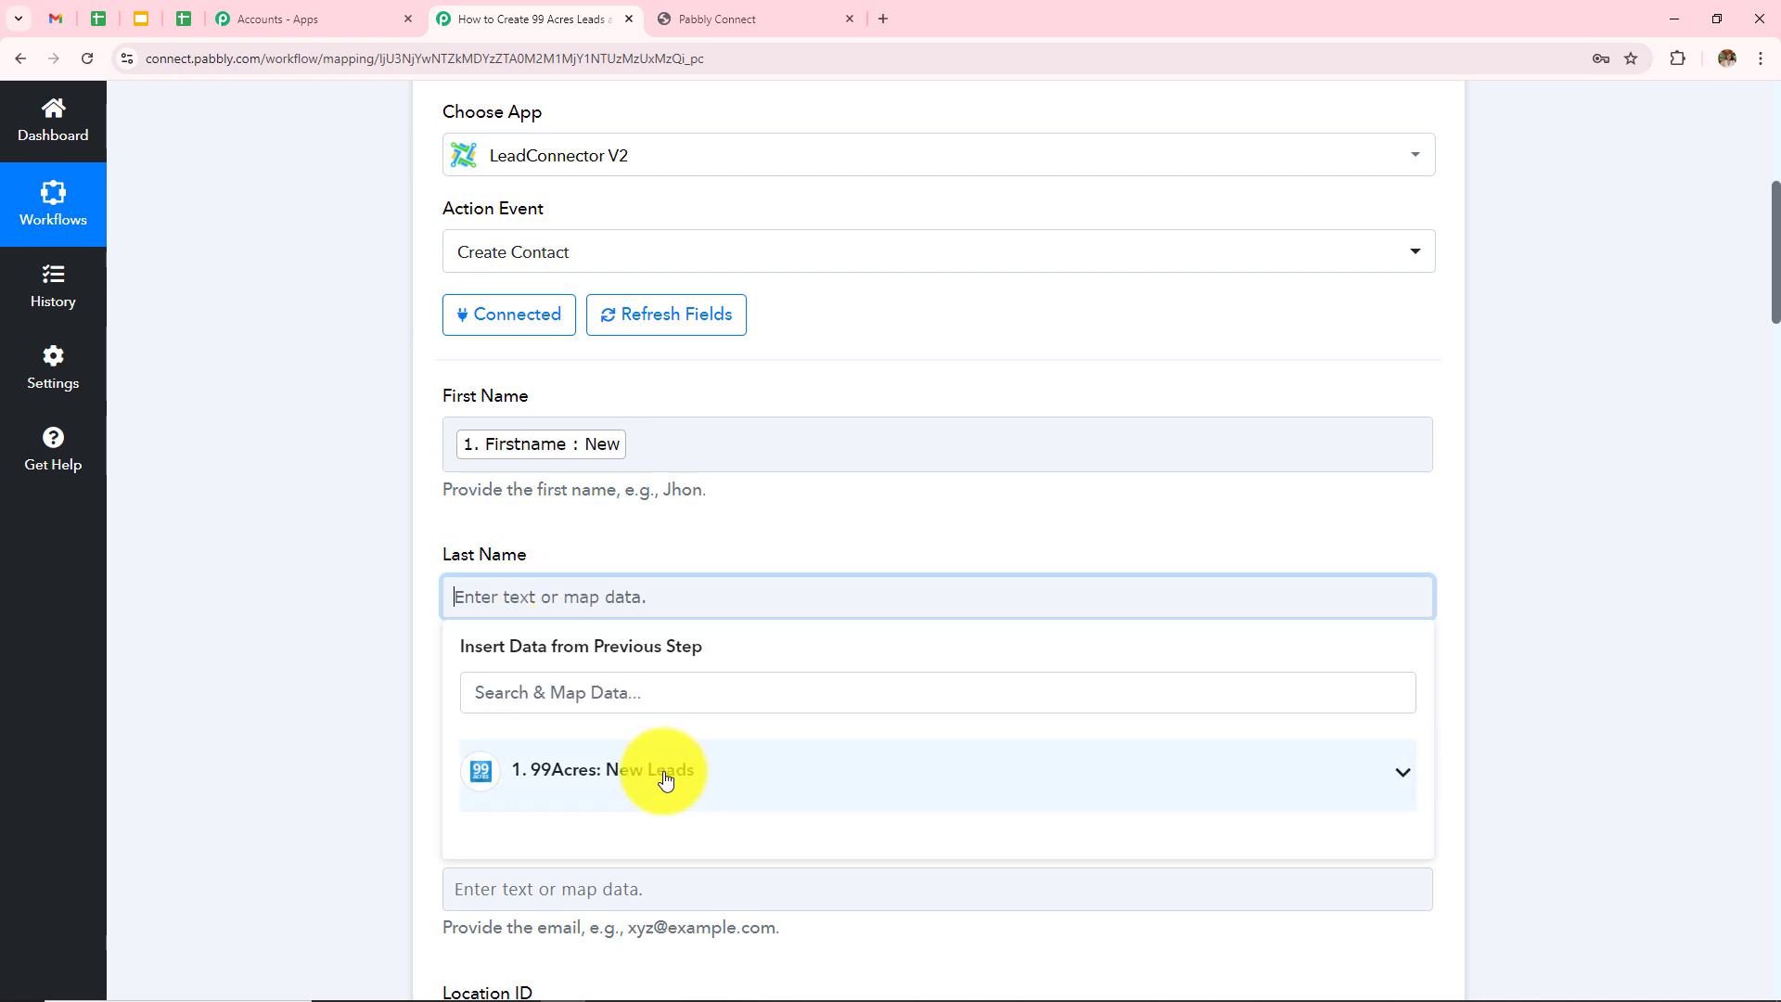
click(664, 775)
scroll(626, 665, down, 3)
click(556, 601)
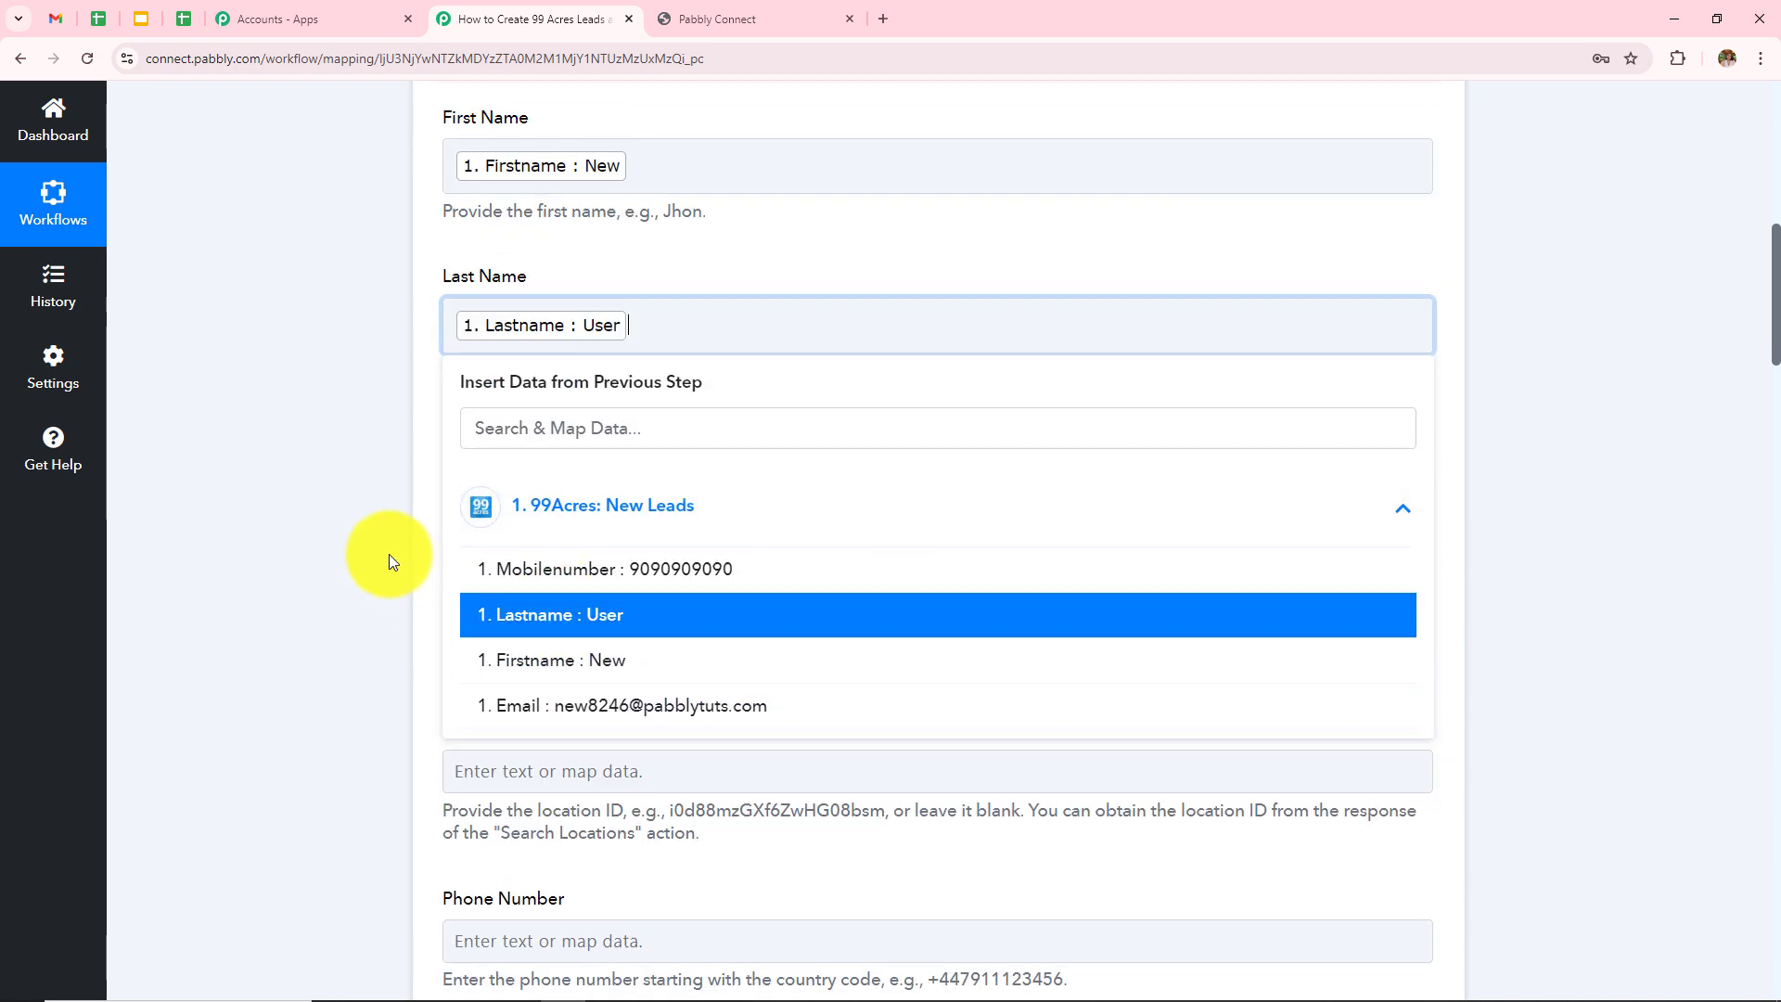
click(388, 554)
Step: Map the contact's Full Name to the 99Acres Firstname value followed by the Lastname value, separated by a space
click(692, 487)
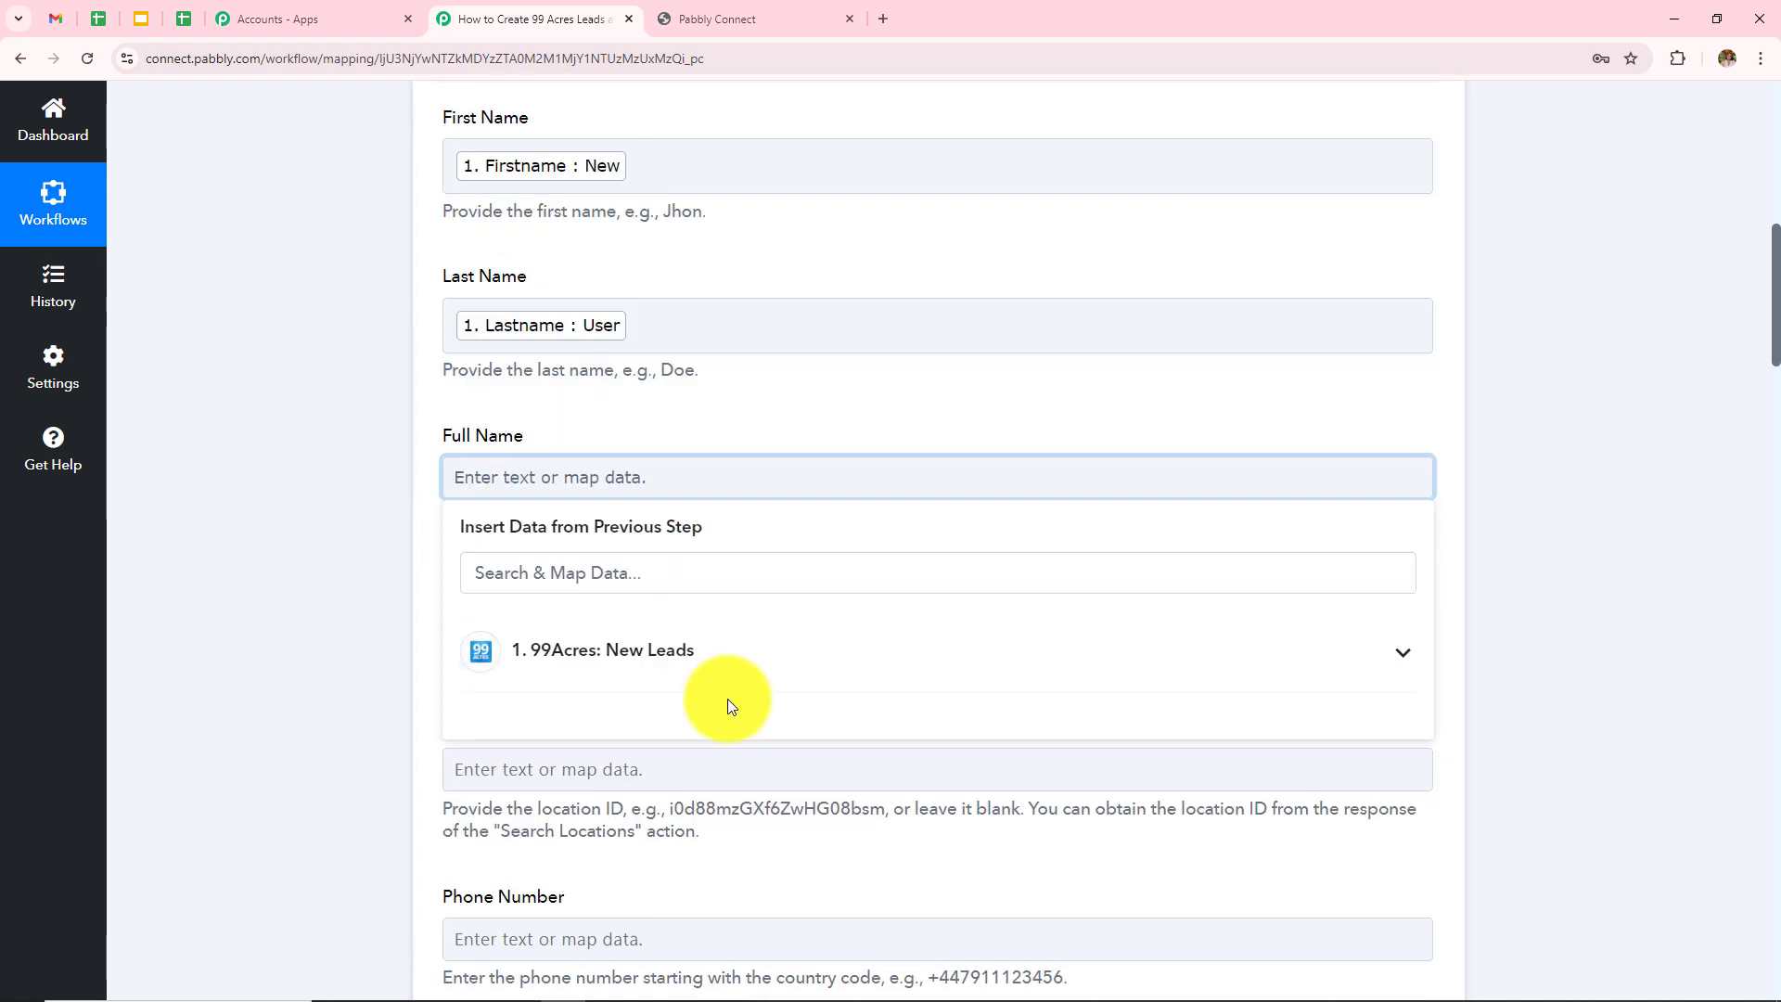
click(728, 652)
click(732, 809)
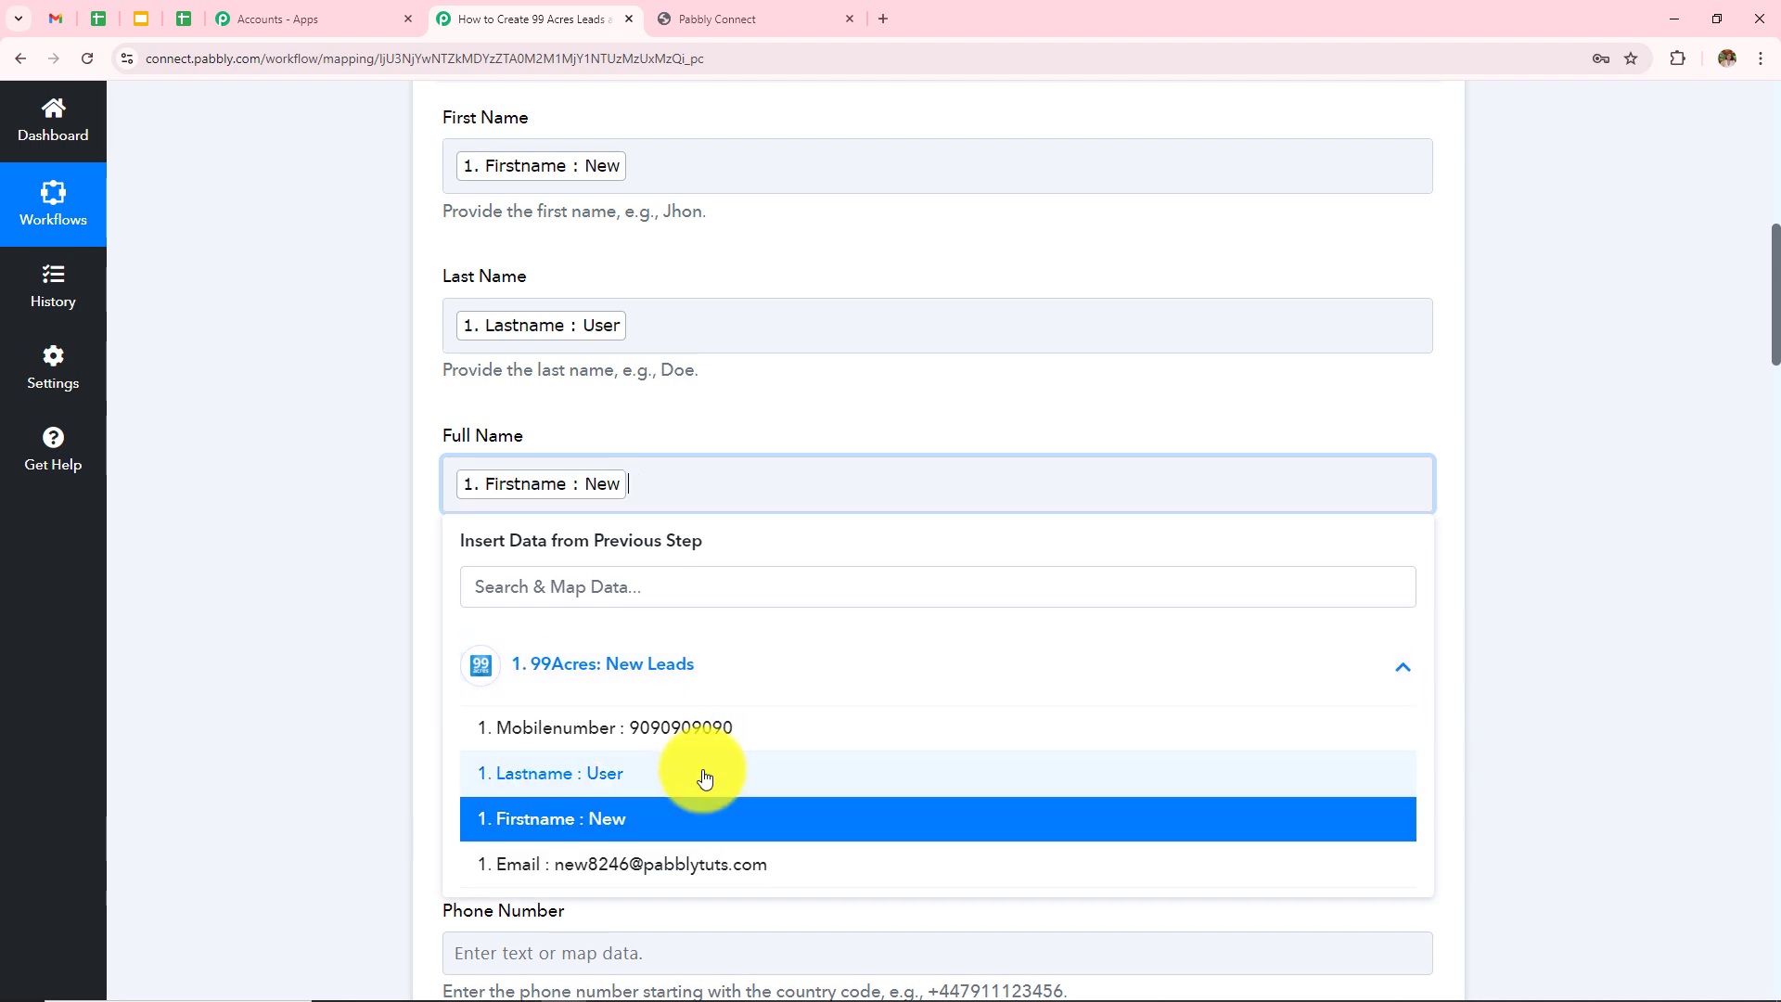
click(700, 771)
click(630, 487)
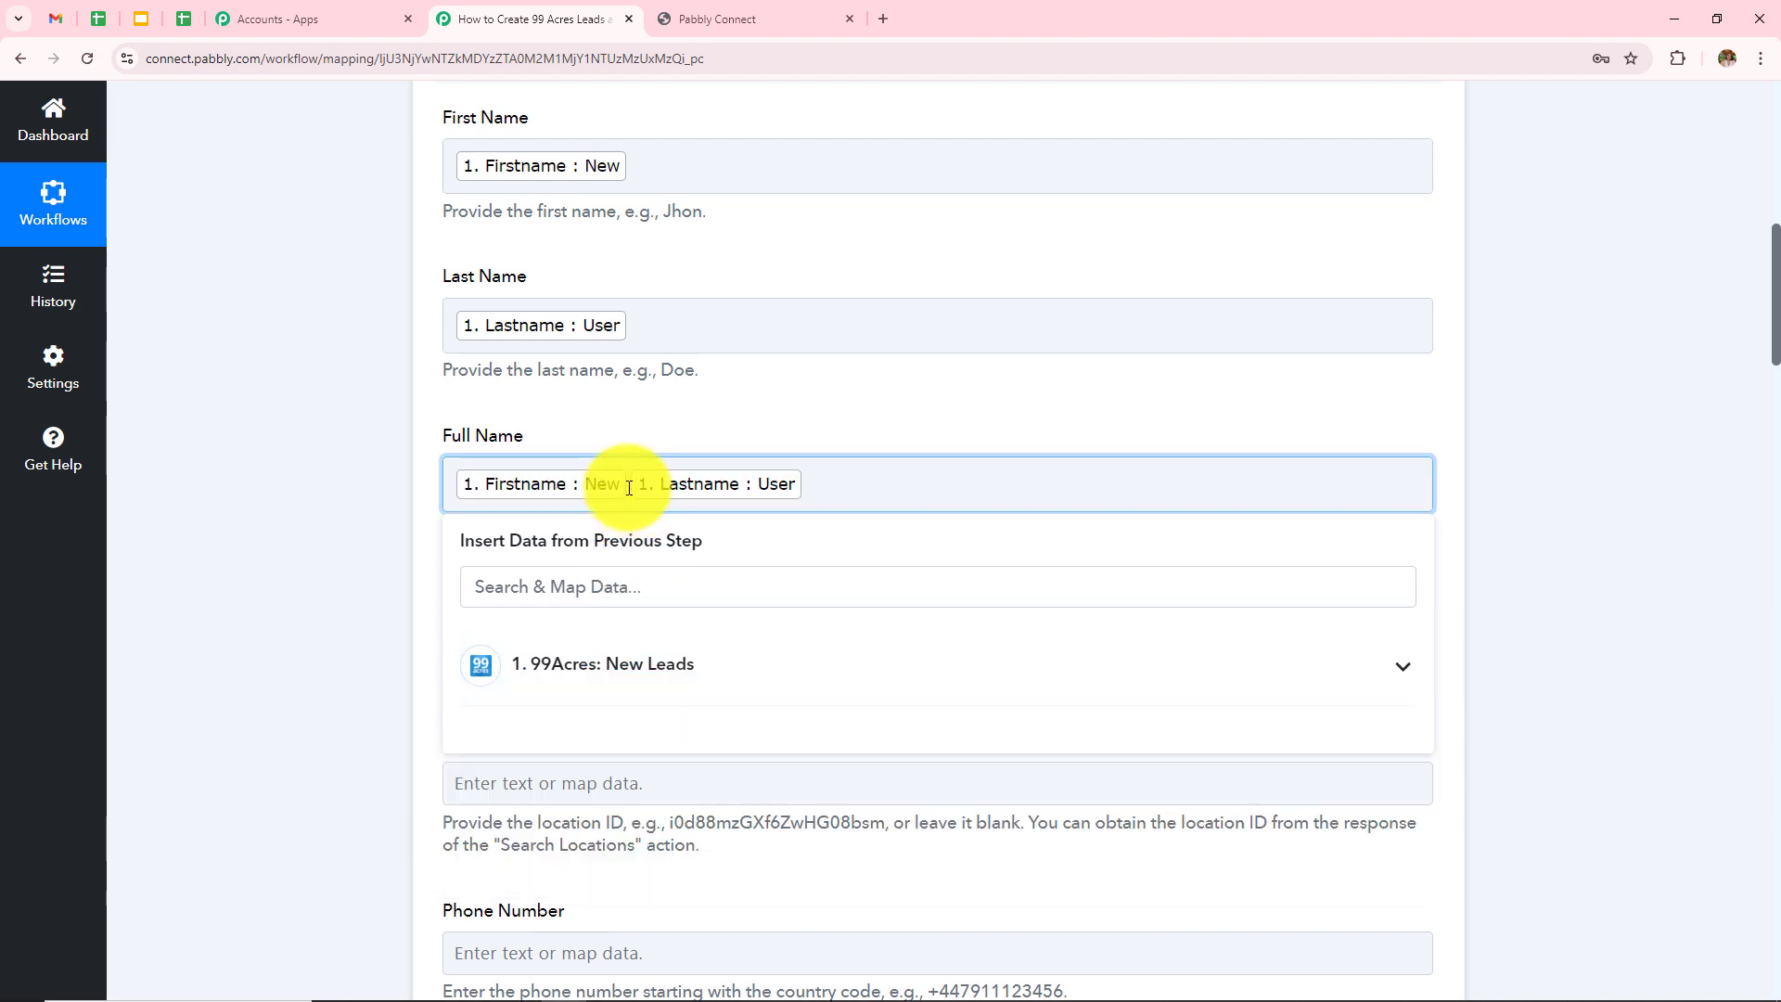
click(338, 521)
Step: Map the contact's Email to the 99Acres Email value and Phone Number to the Mobilenumber value, leaving Location ID blank
scroll(715, 501, down, 2)
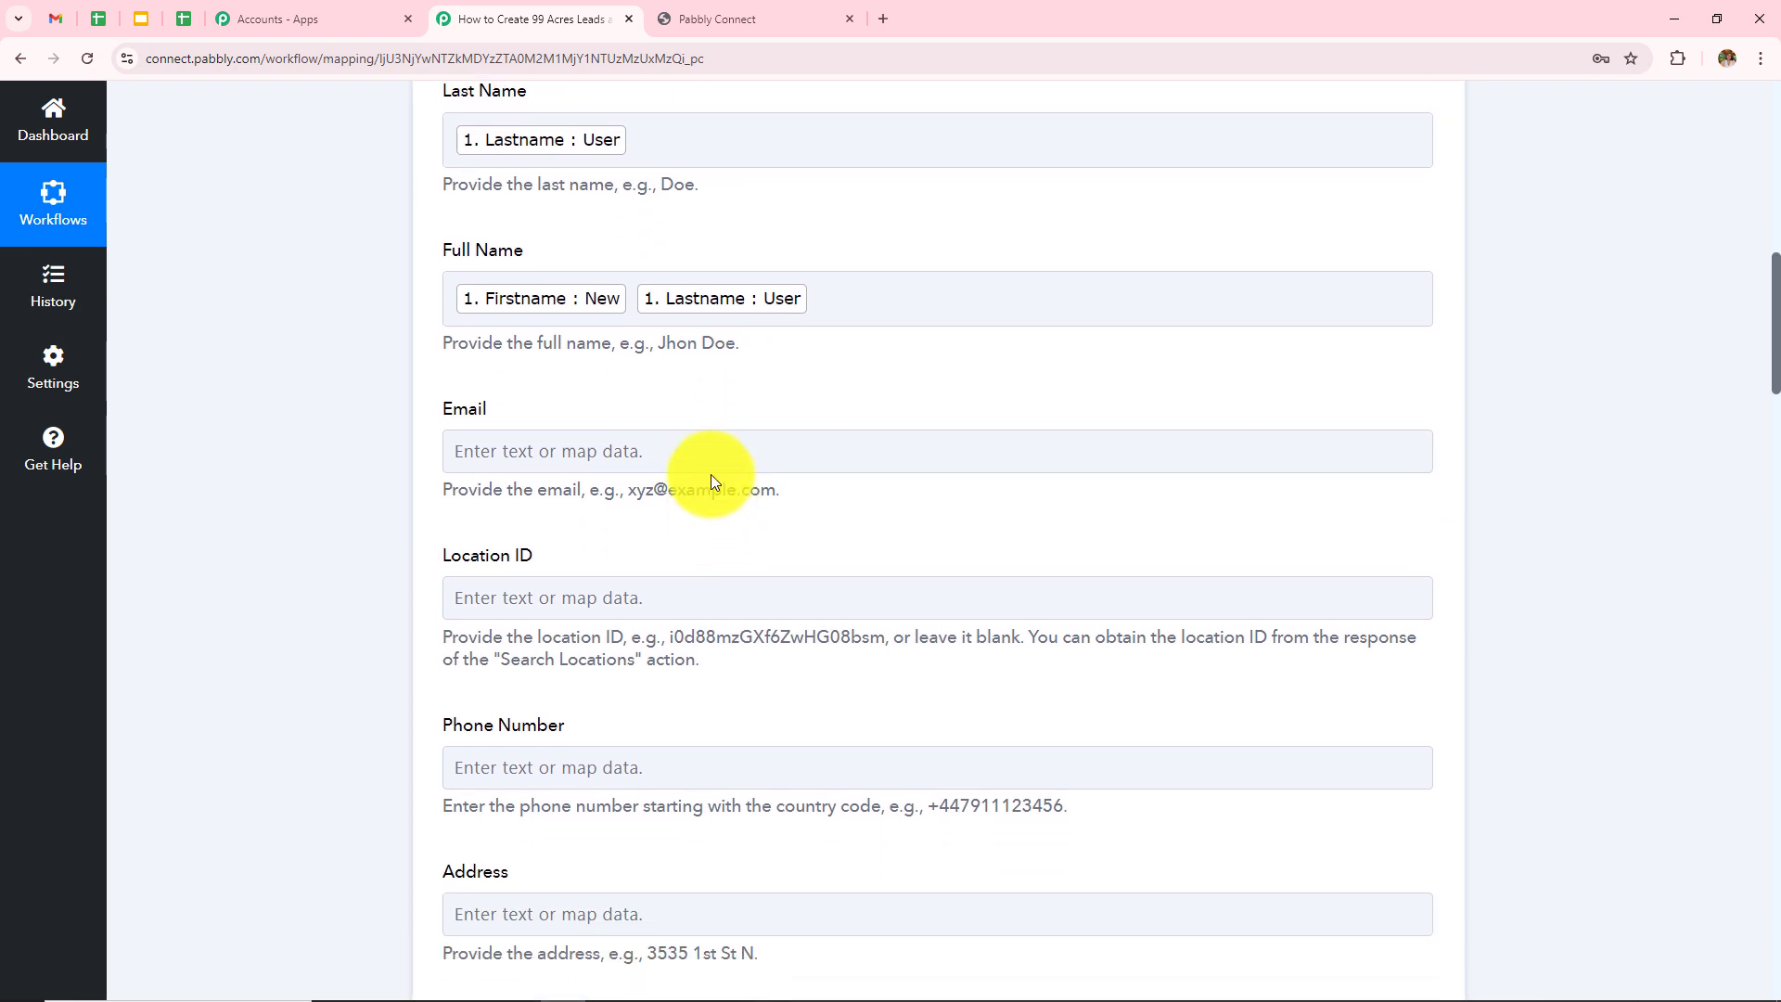
click(711, 469)
click(704, 618)
click(655, 825)
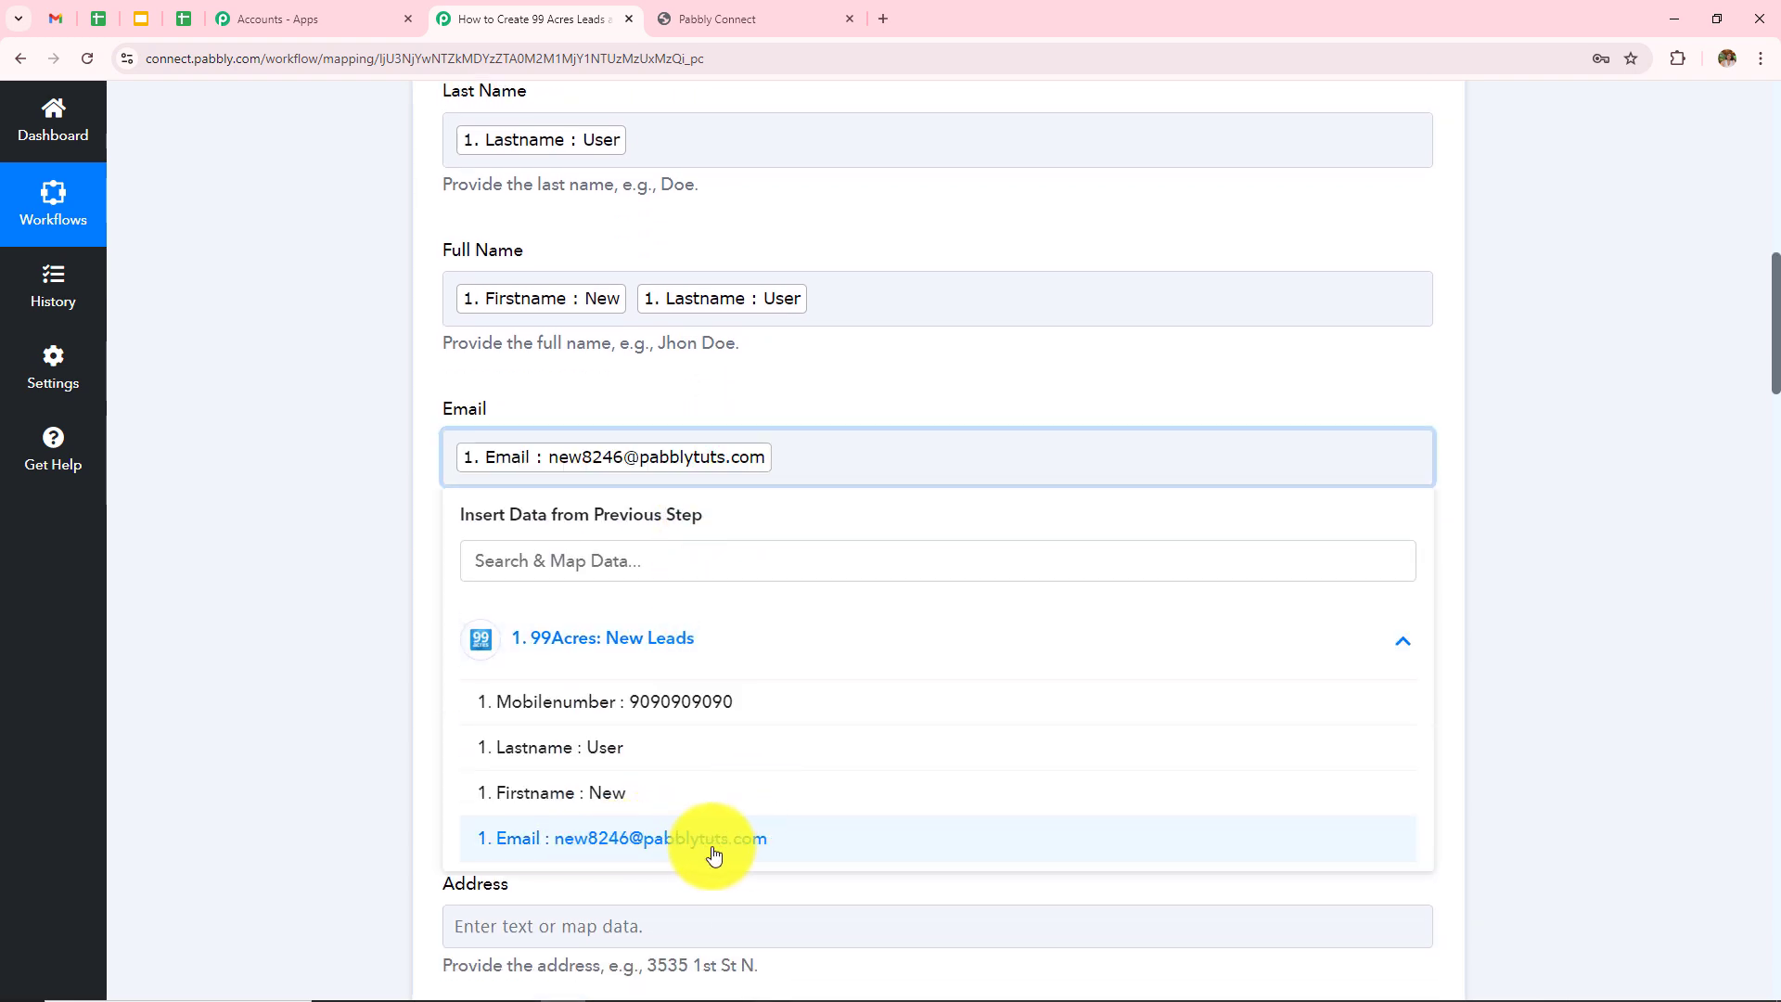
click(370, 605)
scroll(1034, 597, down, 3)
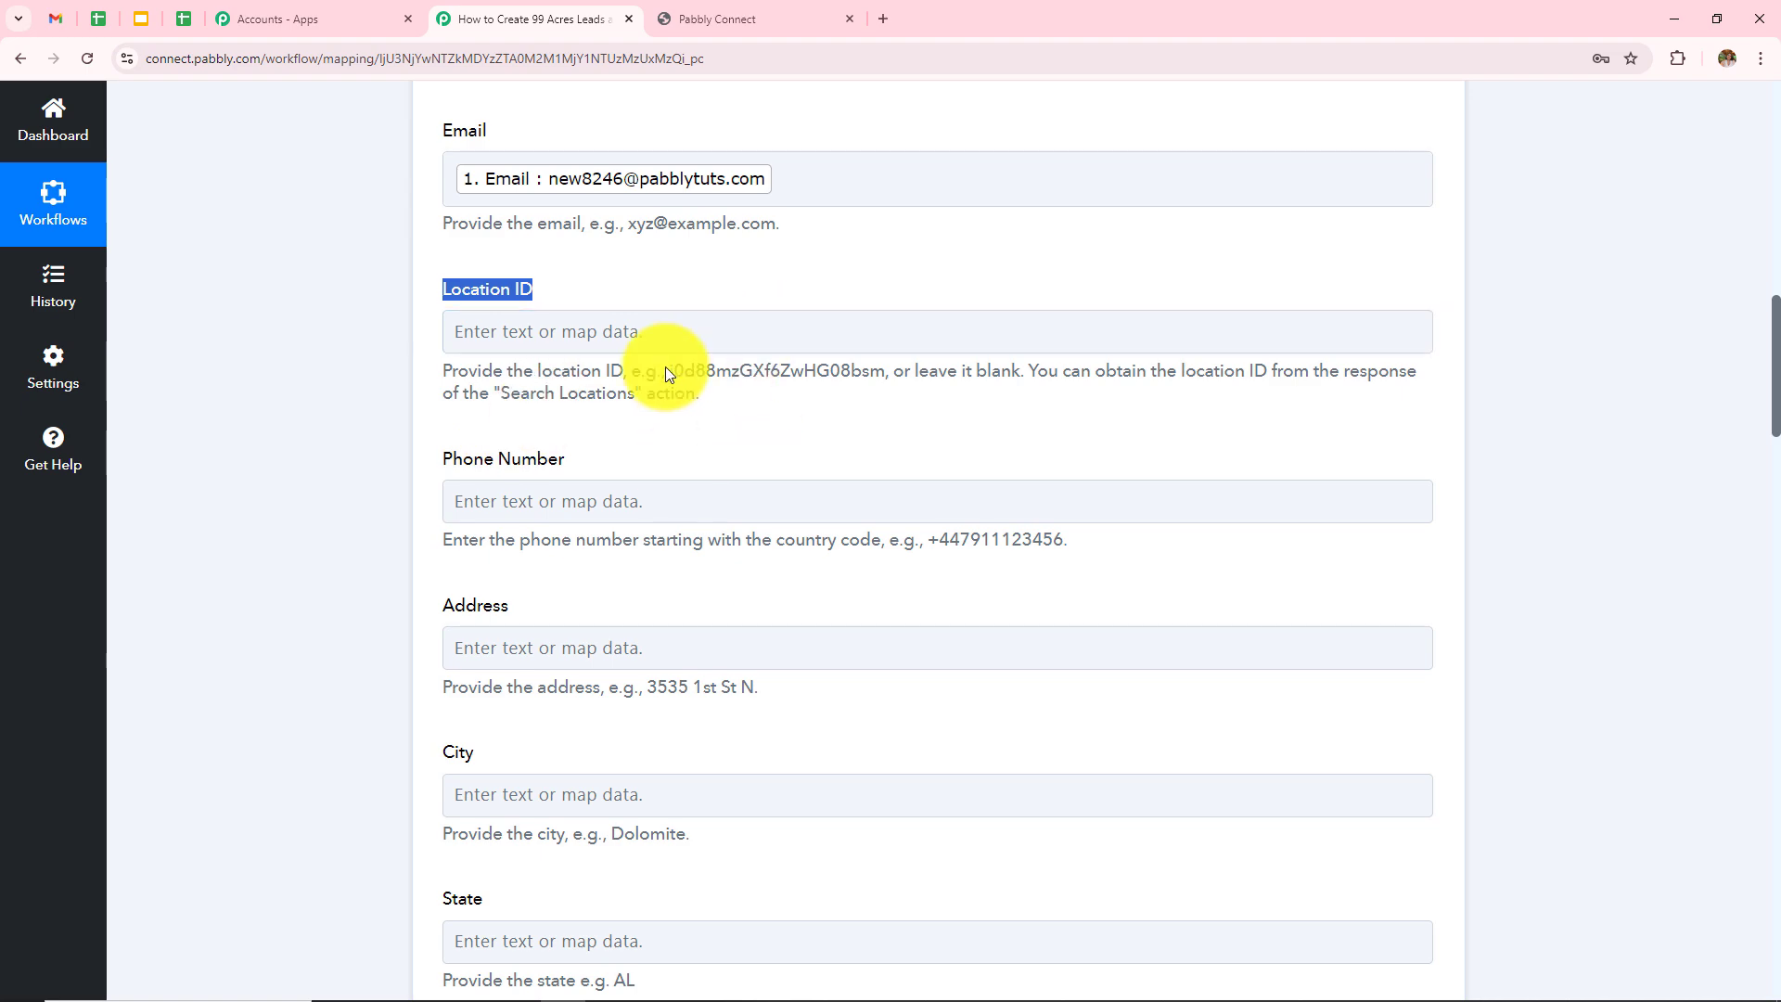
click(597, 492)
click(654, 686)
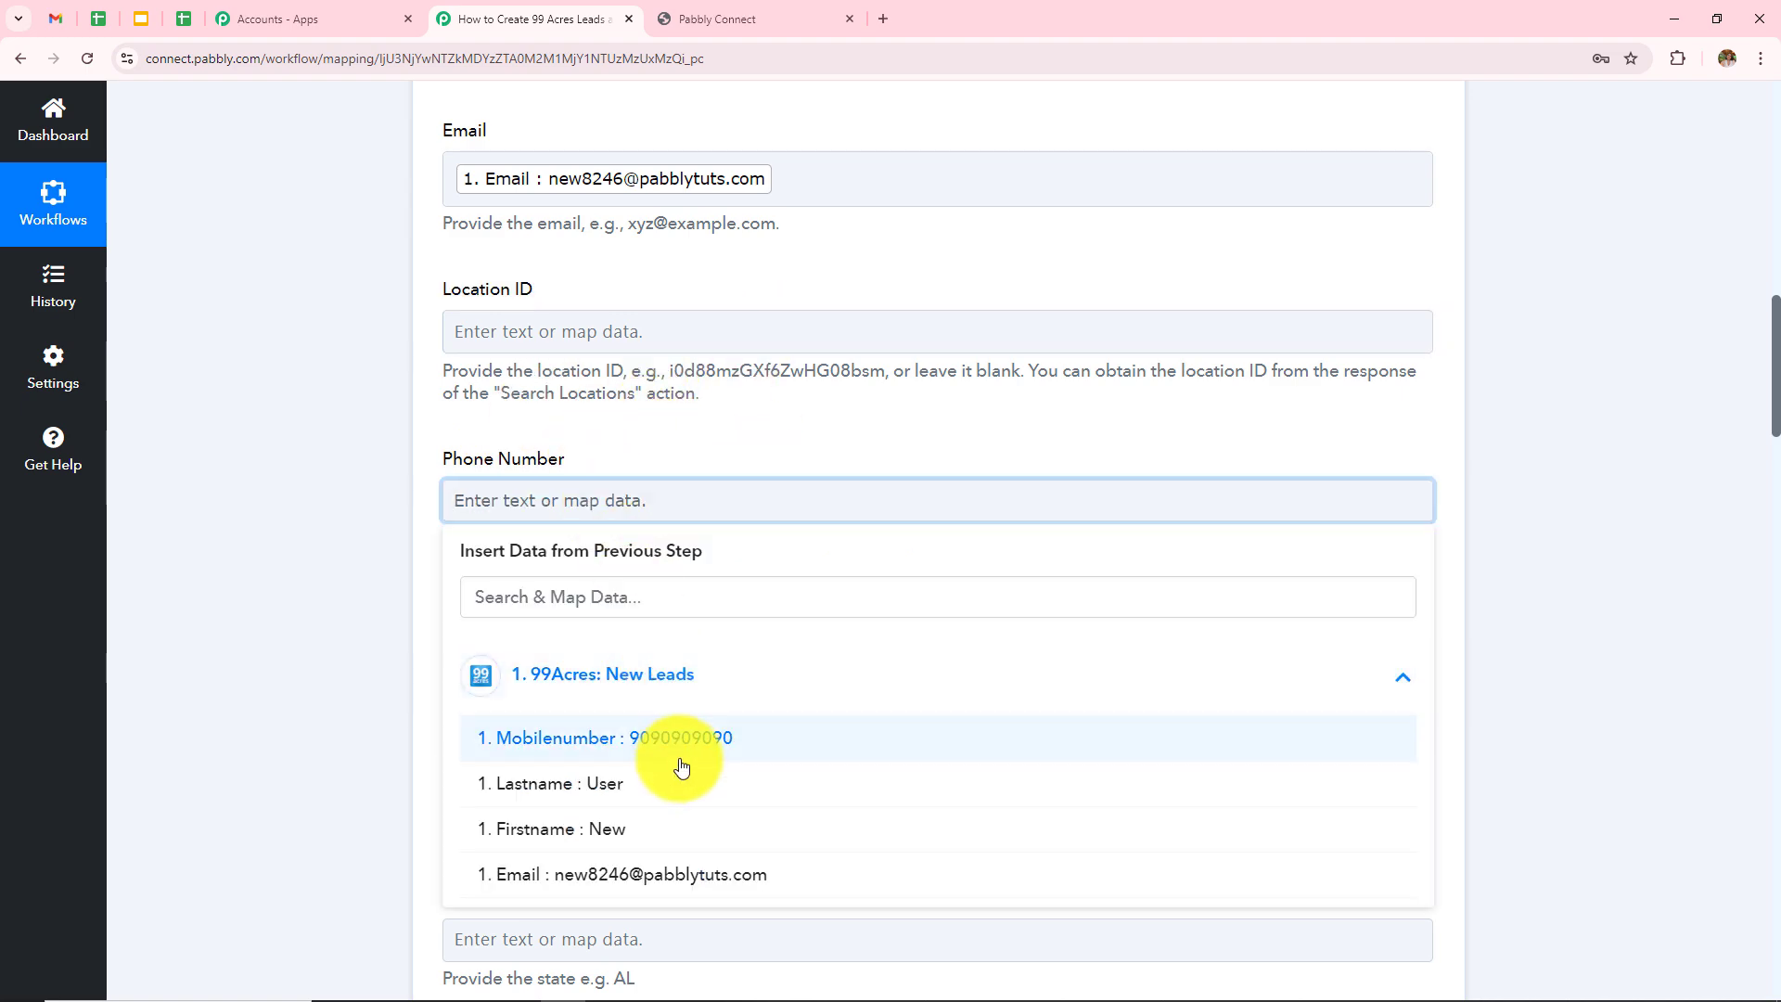
click(573, 729)
Step: Review the remaining optional contact fields from Address through Company Name, including the choices for Is DND?
scroll(782, 570, down, 4)
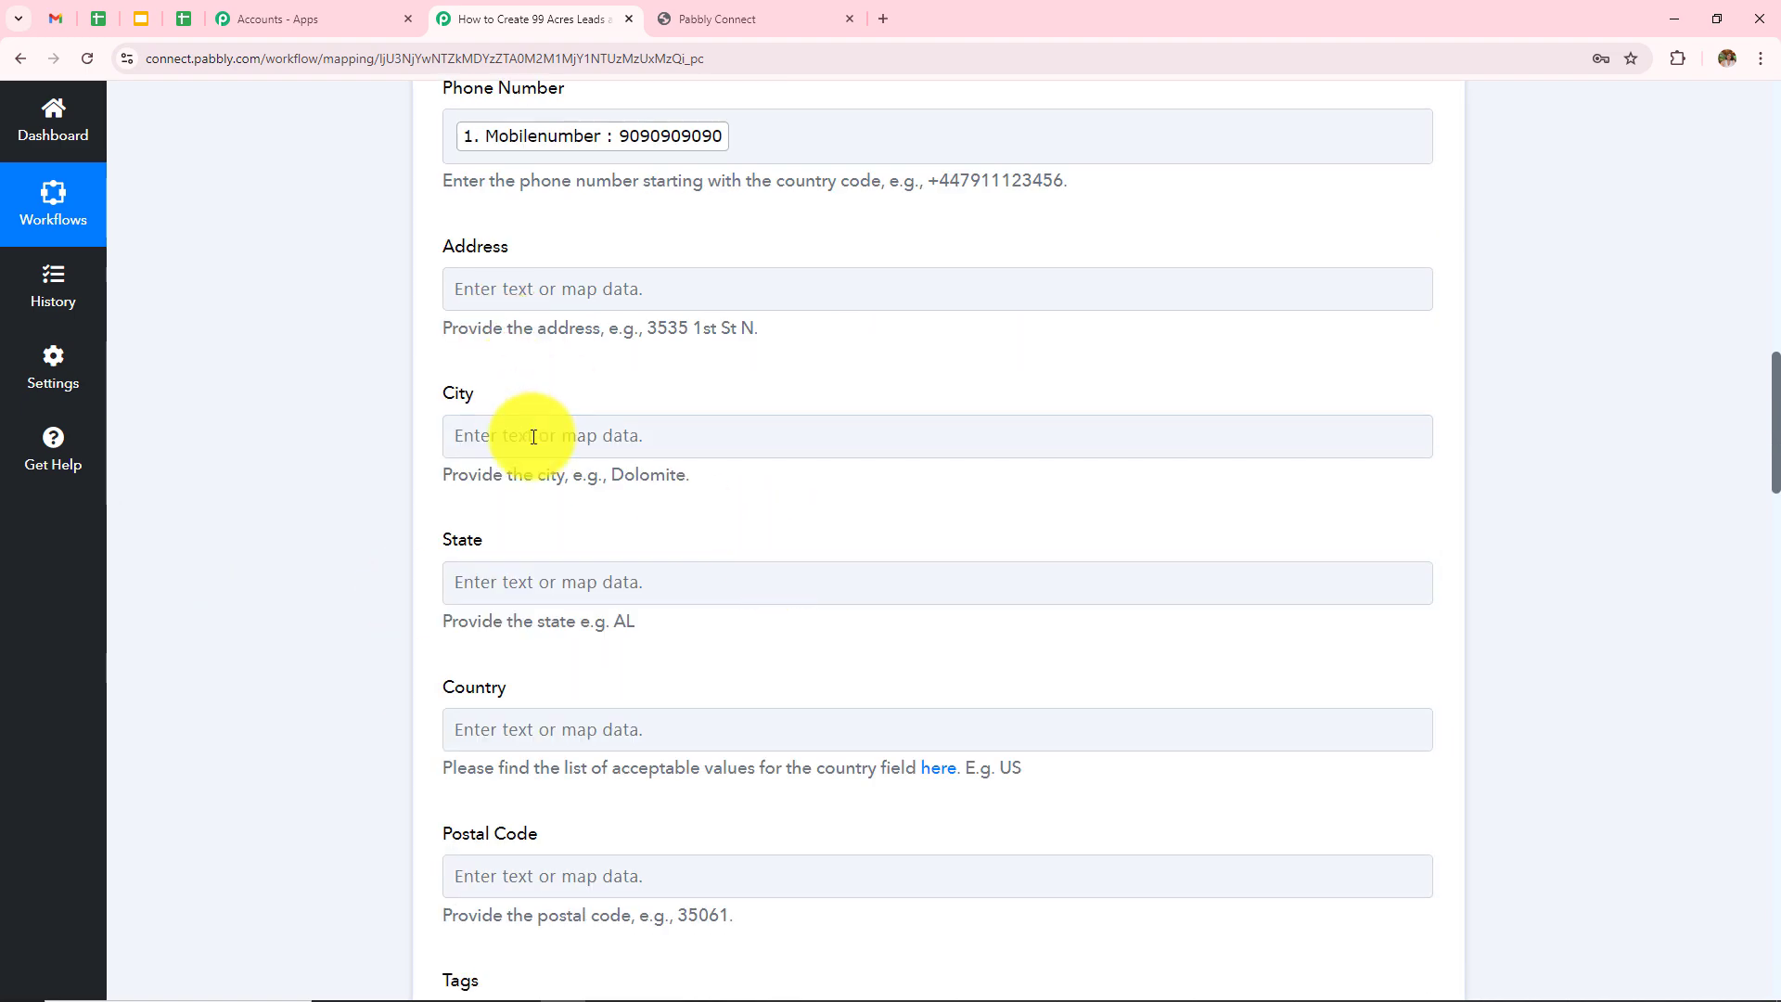
scroll(648, 668, down, 4)
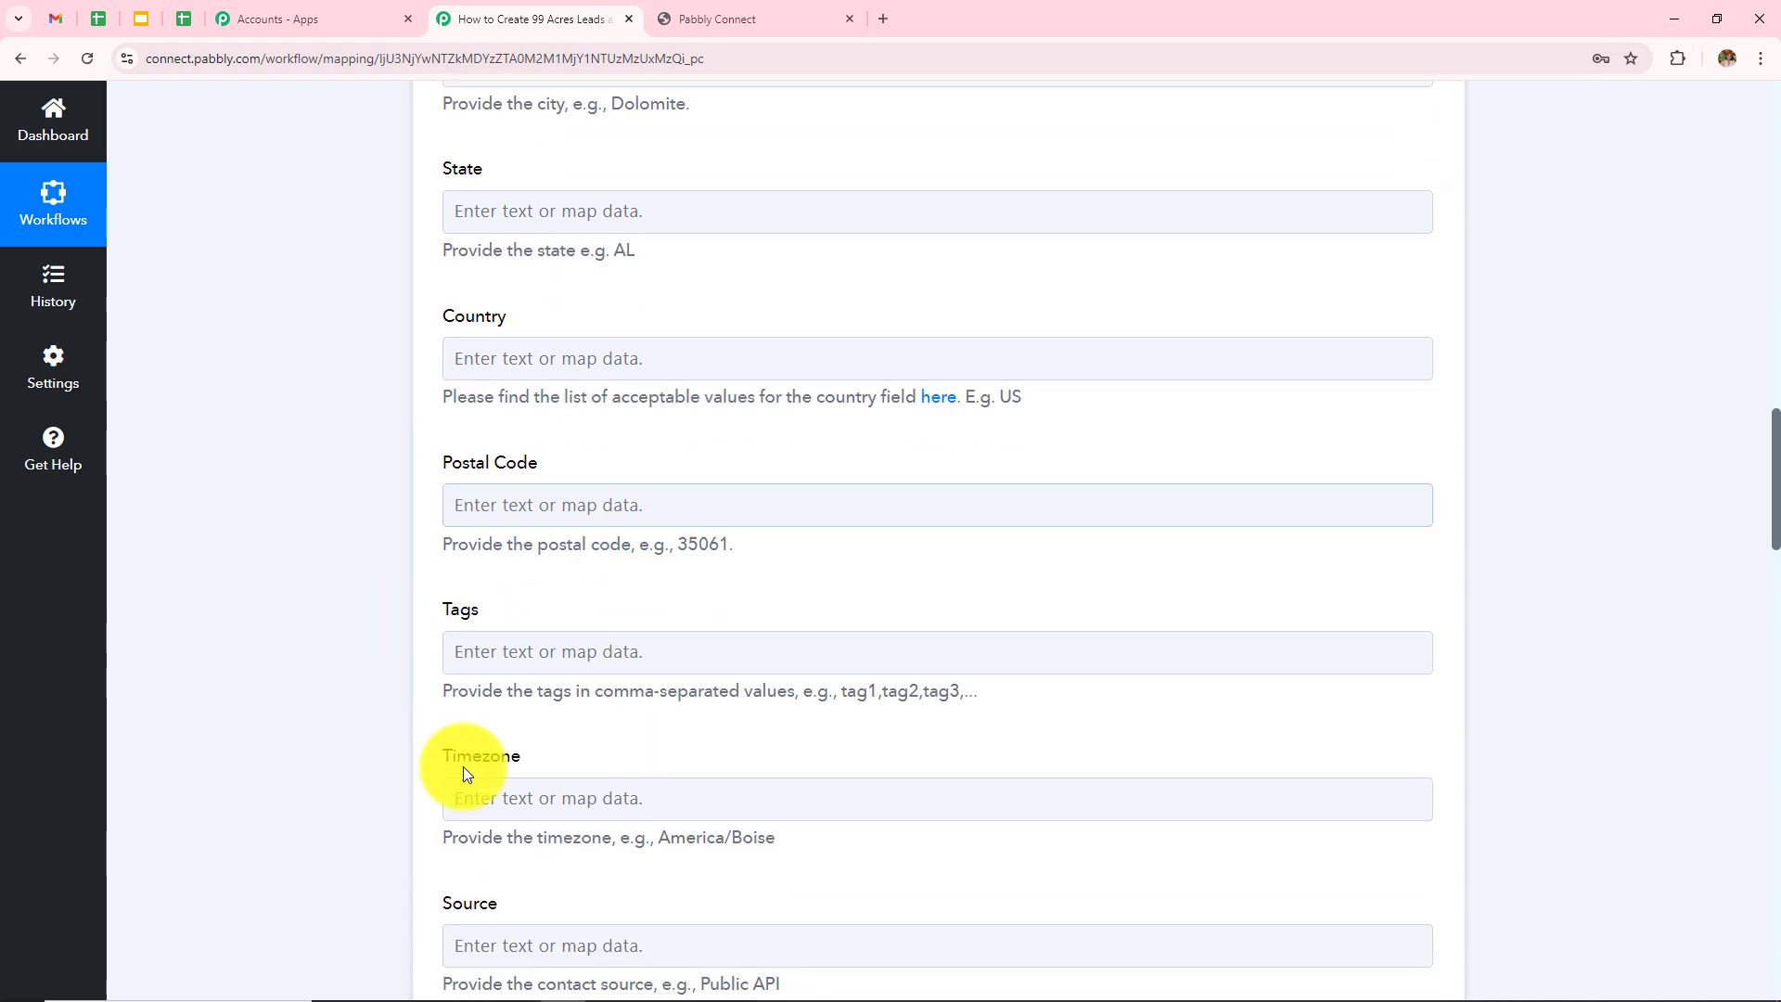
scroll(741, 736, down, 4)
click(747, 732)
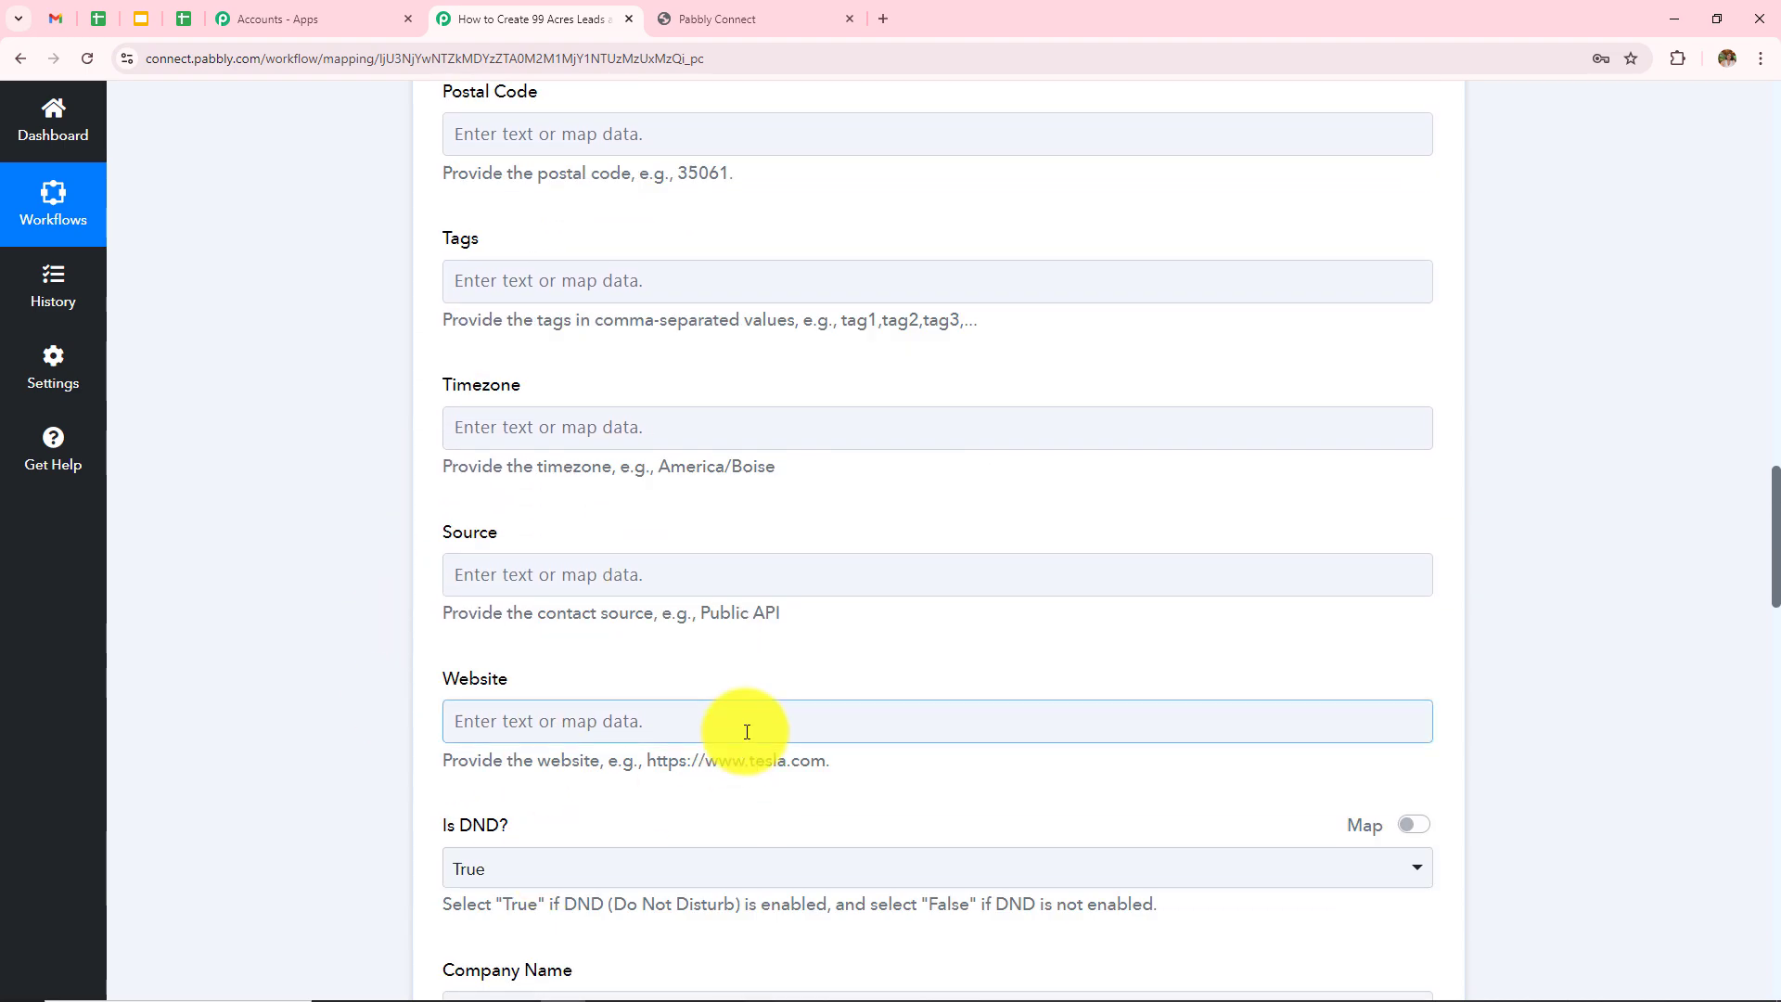
scroll(746, 732, down, 4)
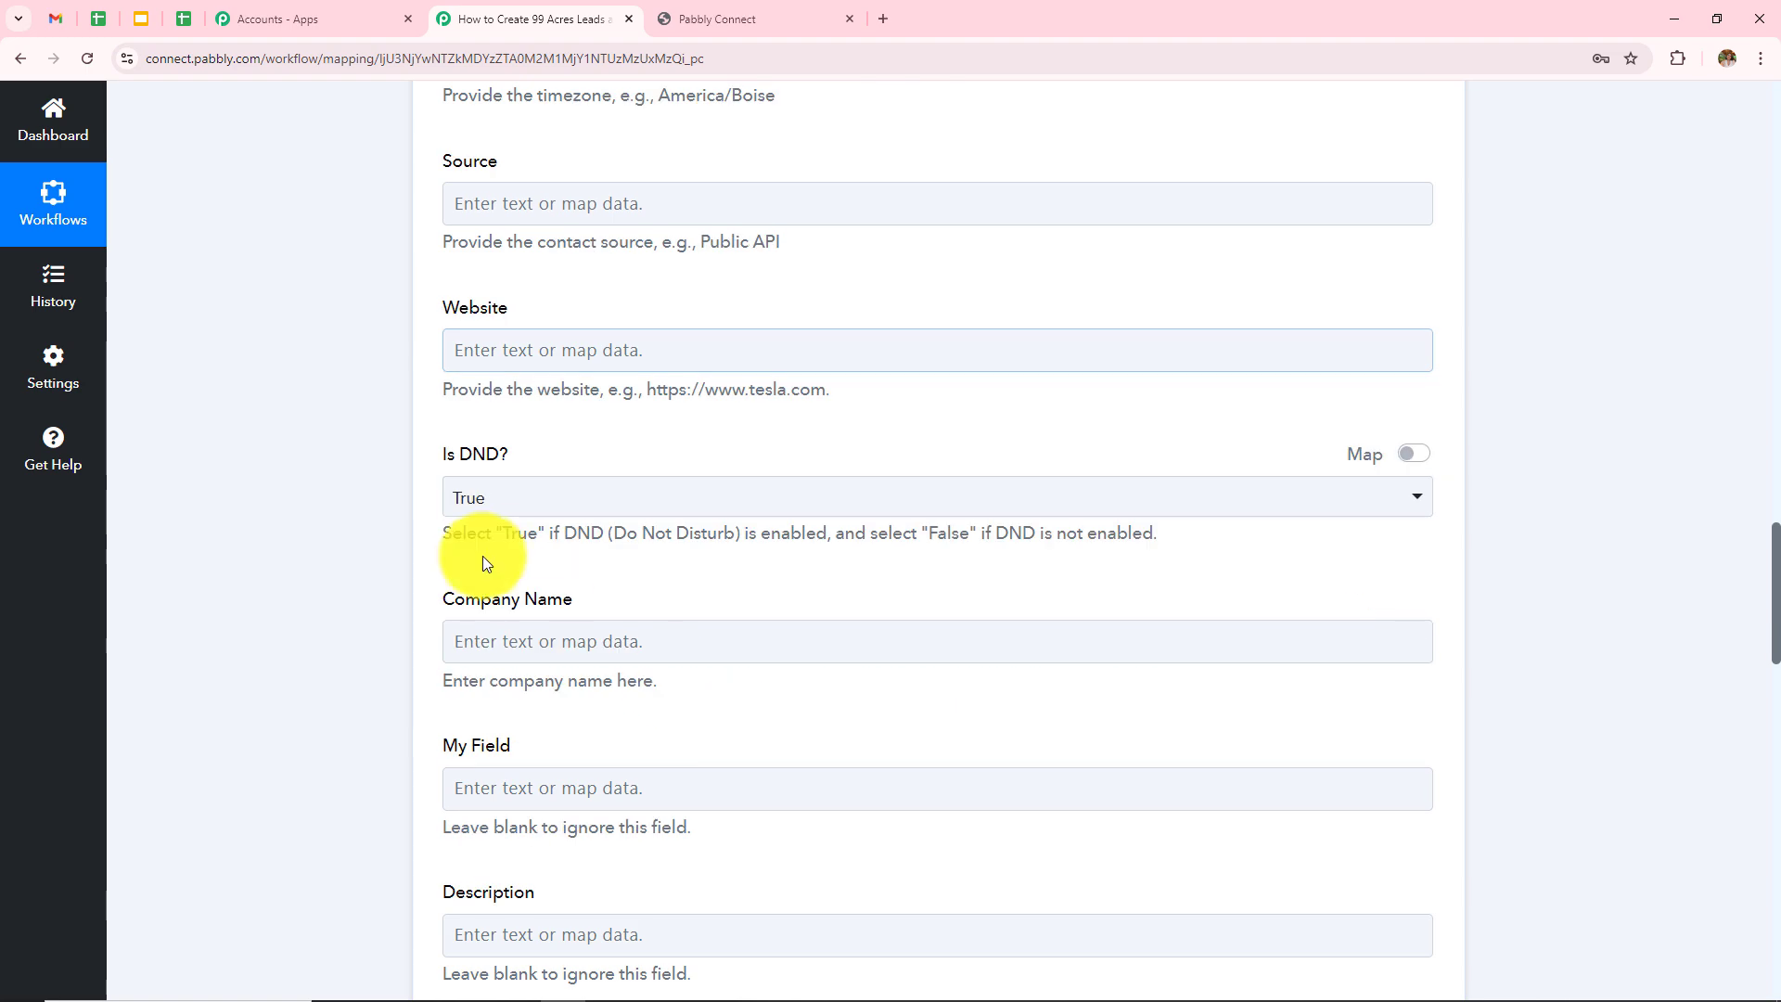
click(481, 504)
click(544, 512)
click(545, 596)
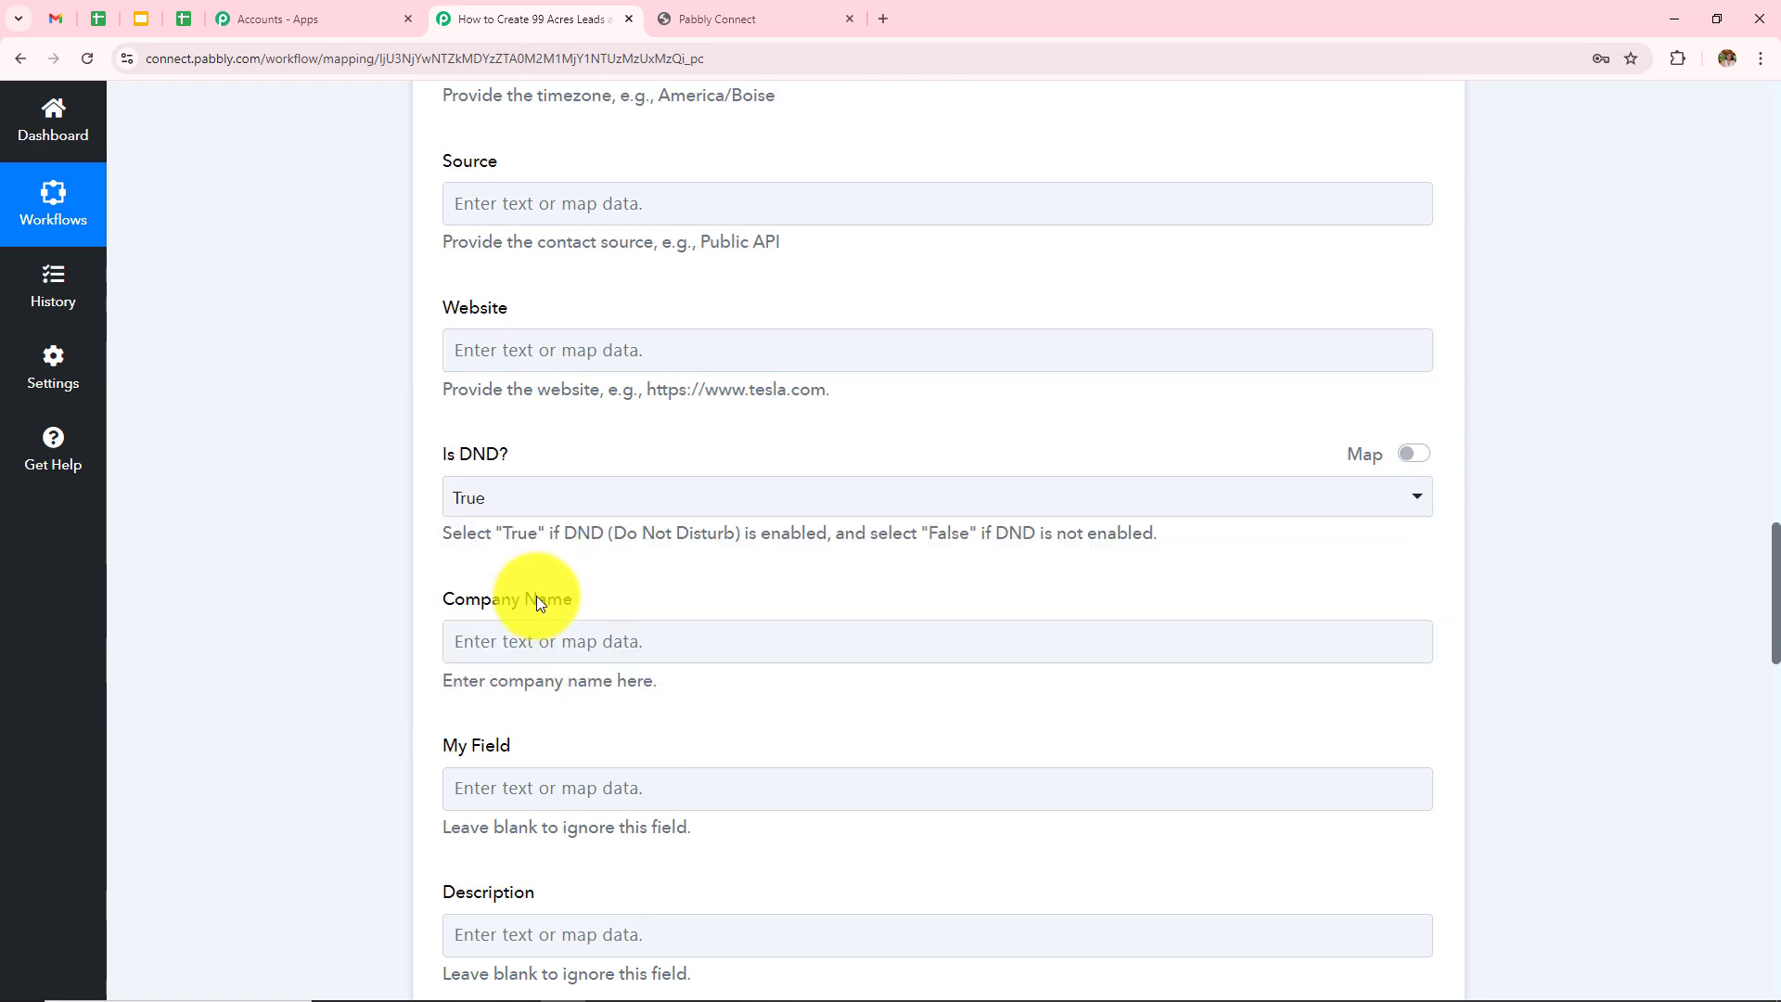
Step: Examine the remaining custom contact fields from My Field through Assigned To (User ID), including the choices for Custom Fav Play
scroll(869, 549, down, 3)
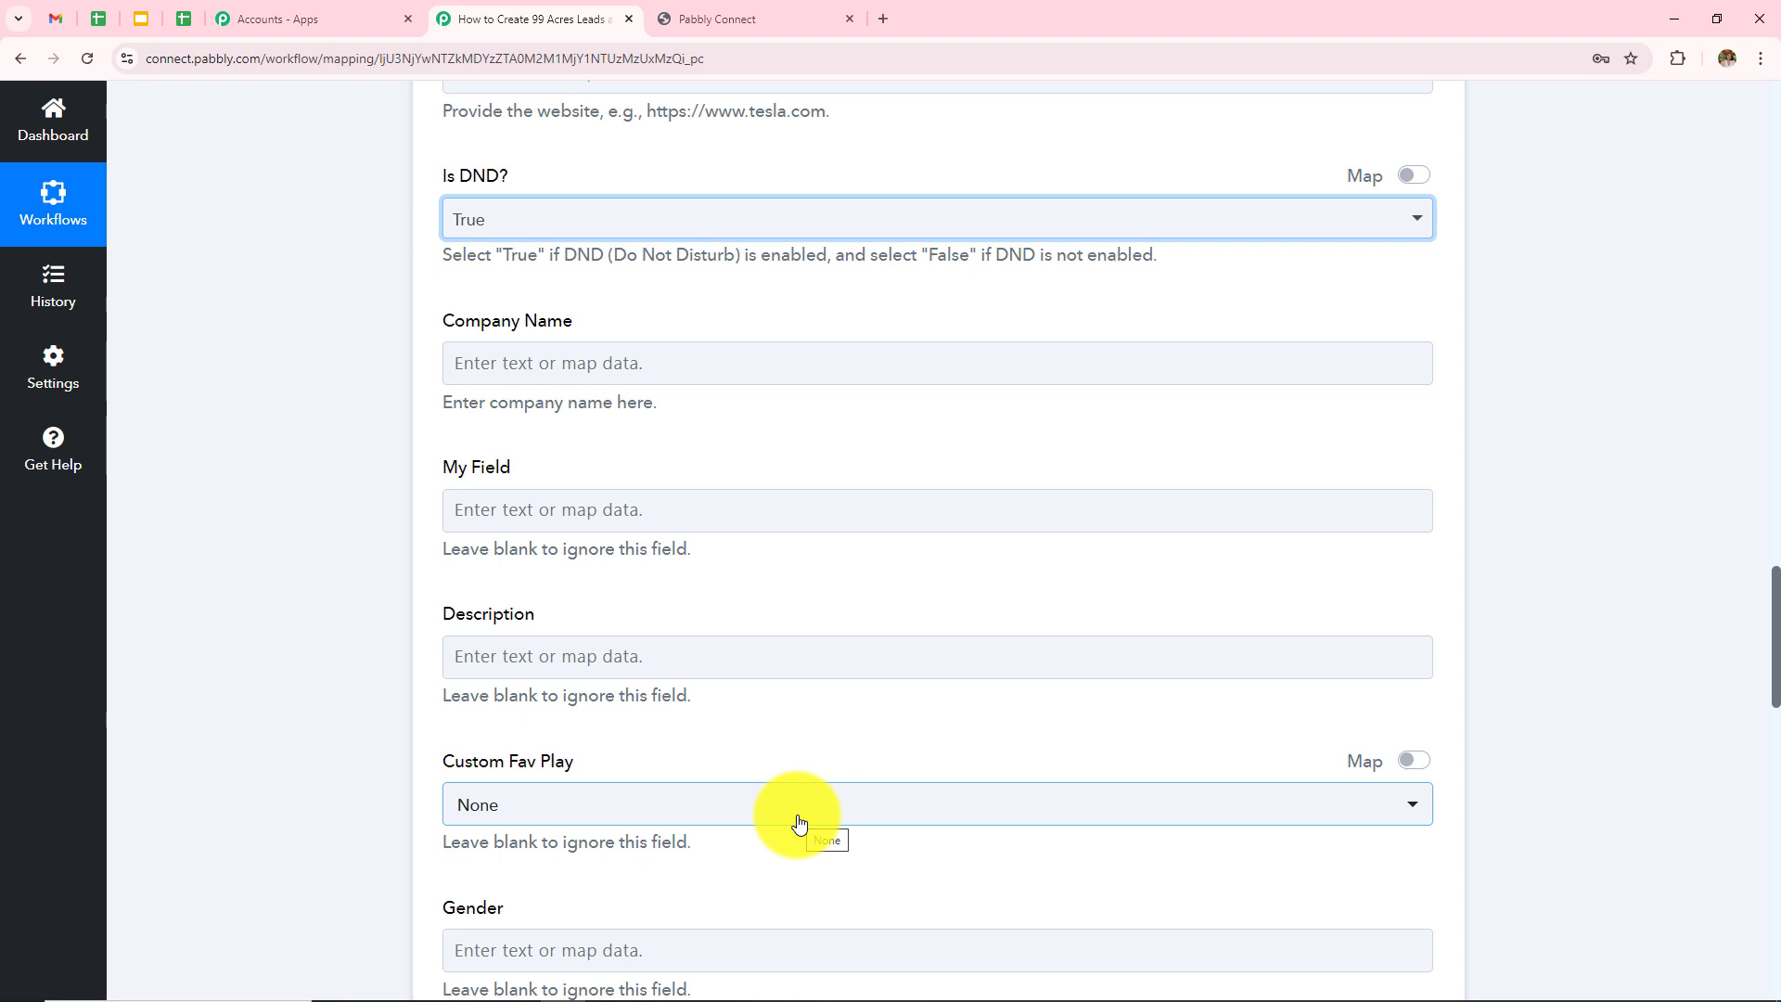
scroll(636, 648, down, 3)
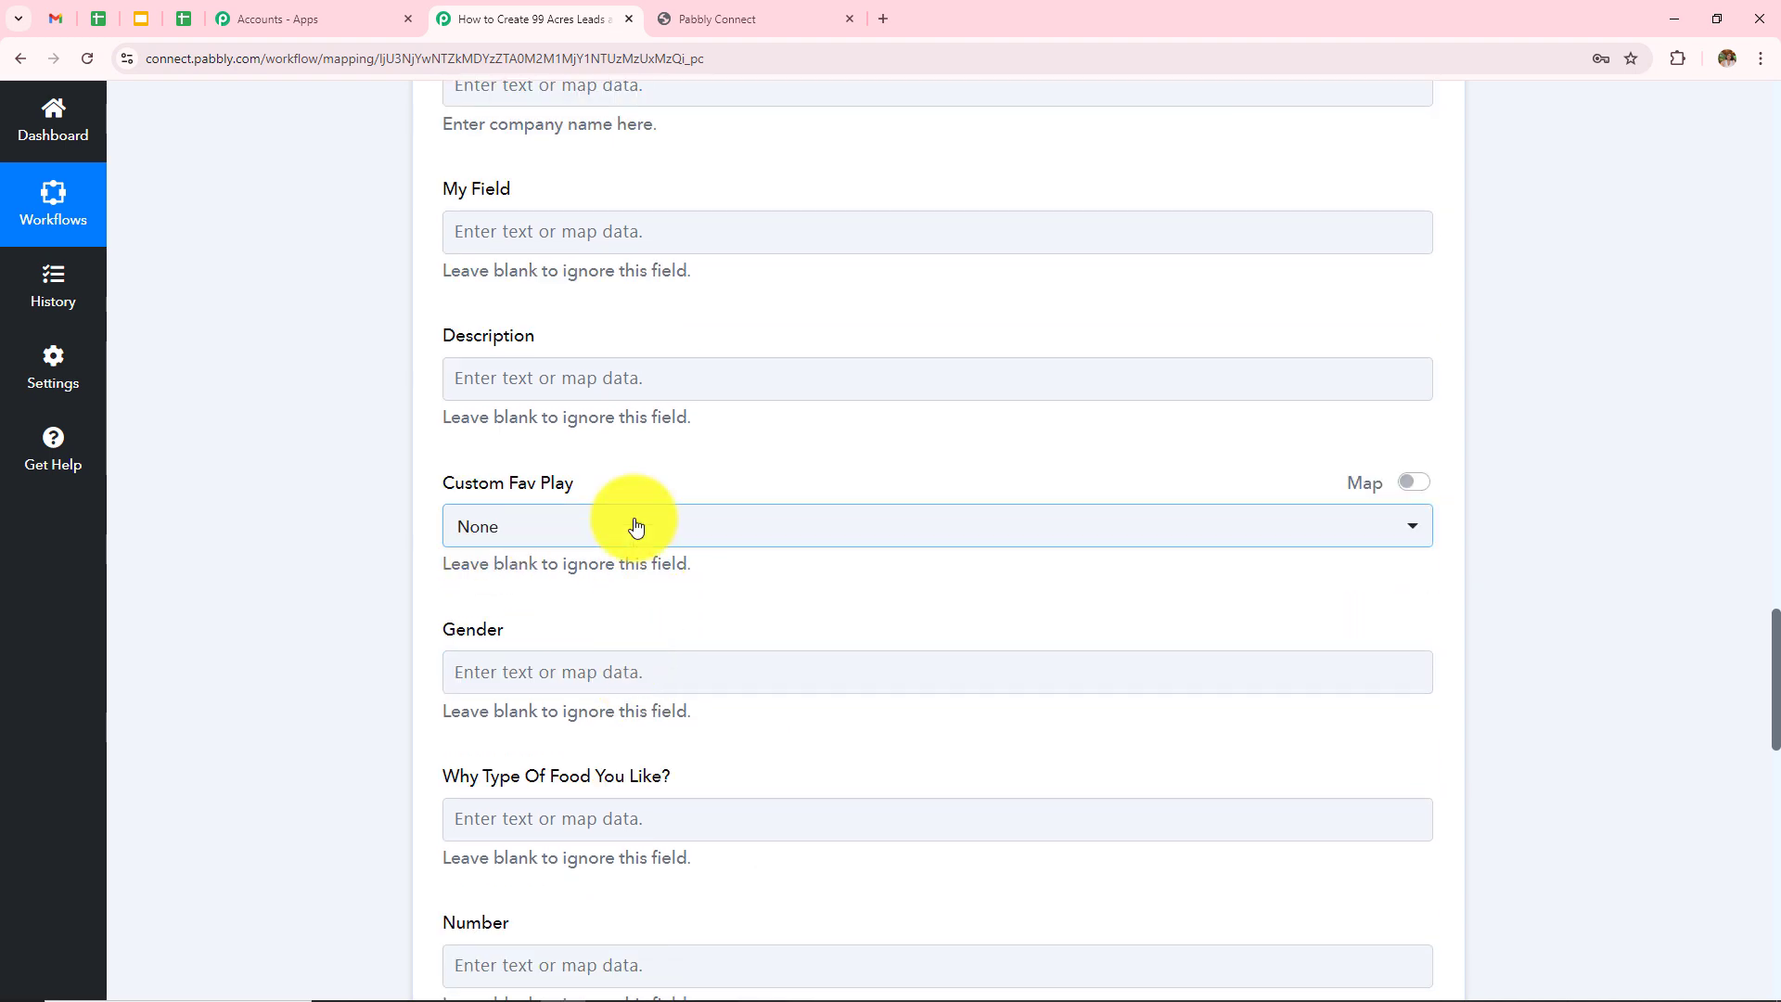
click(636, 526)
click(541, 636)
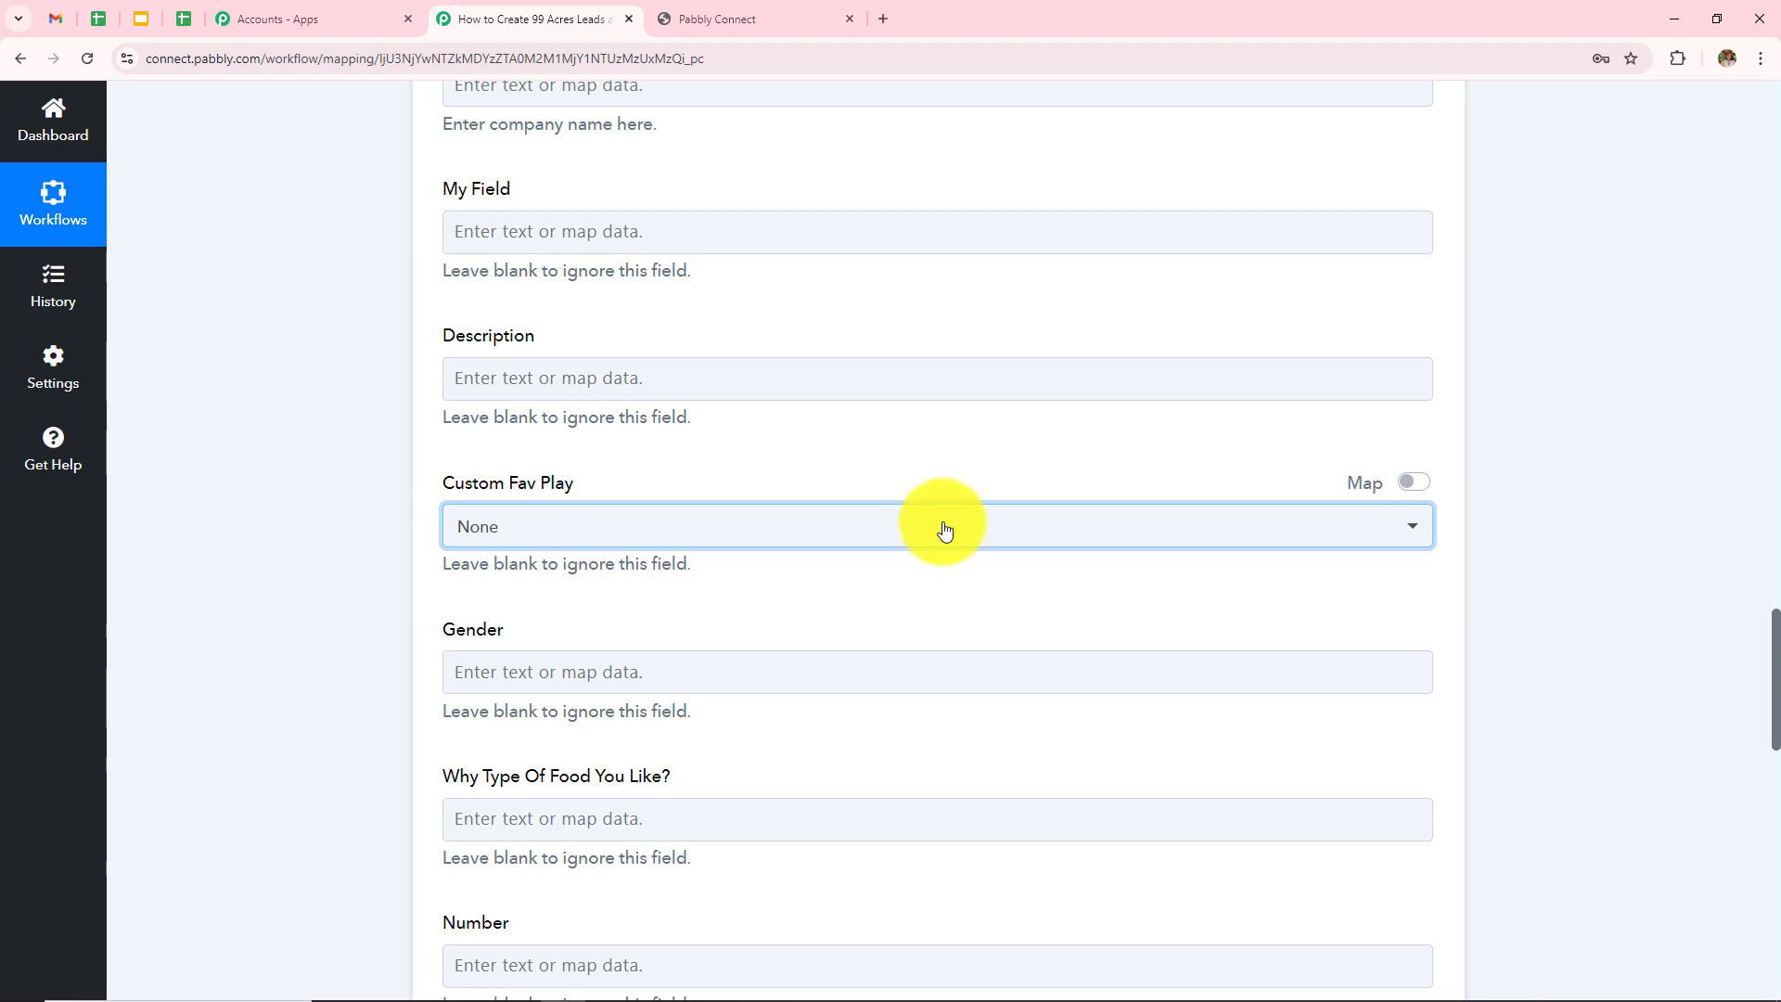
scroll(944, 530, down, 8)
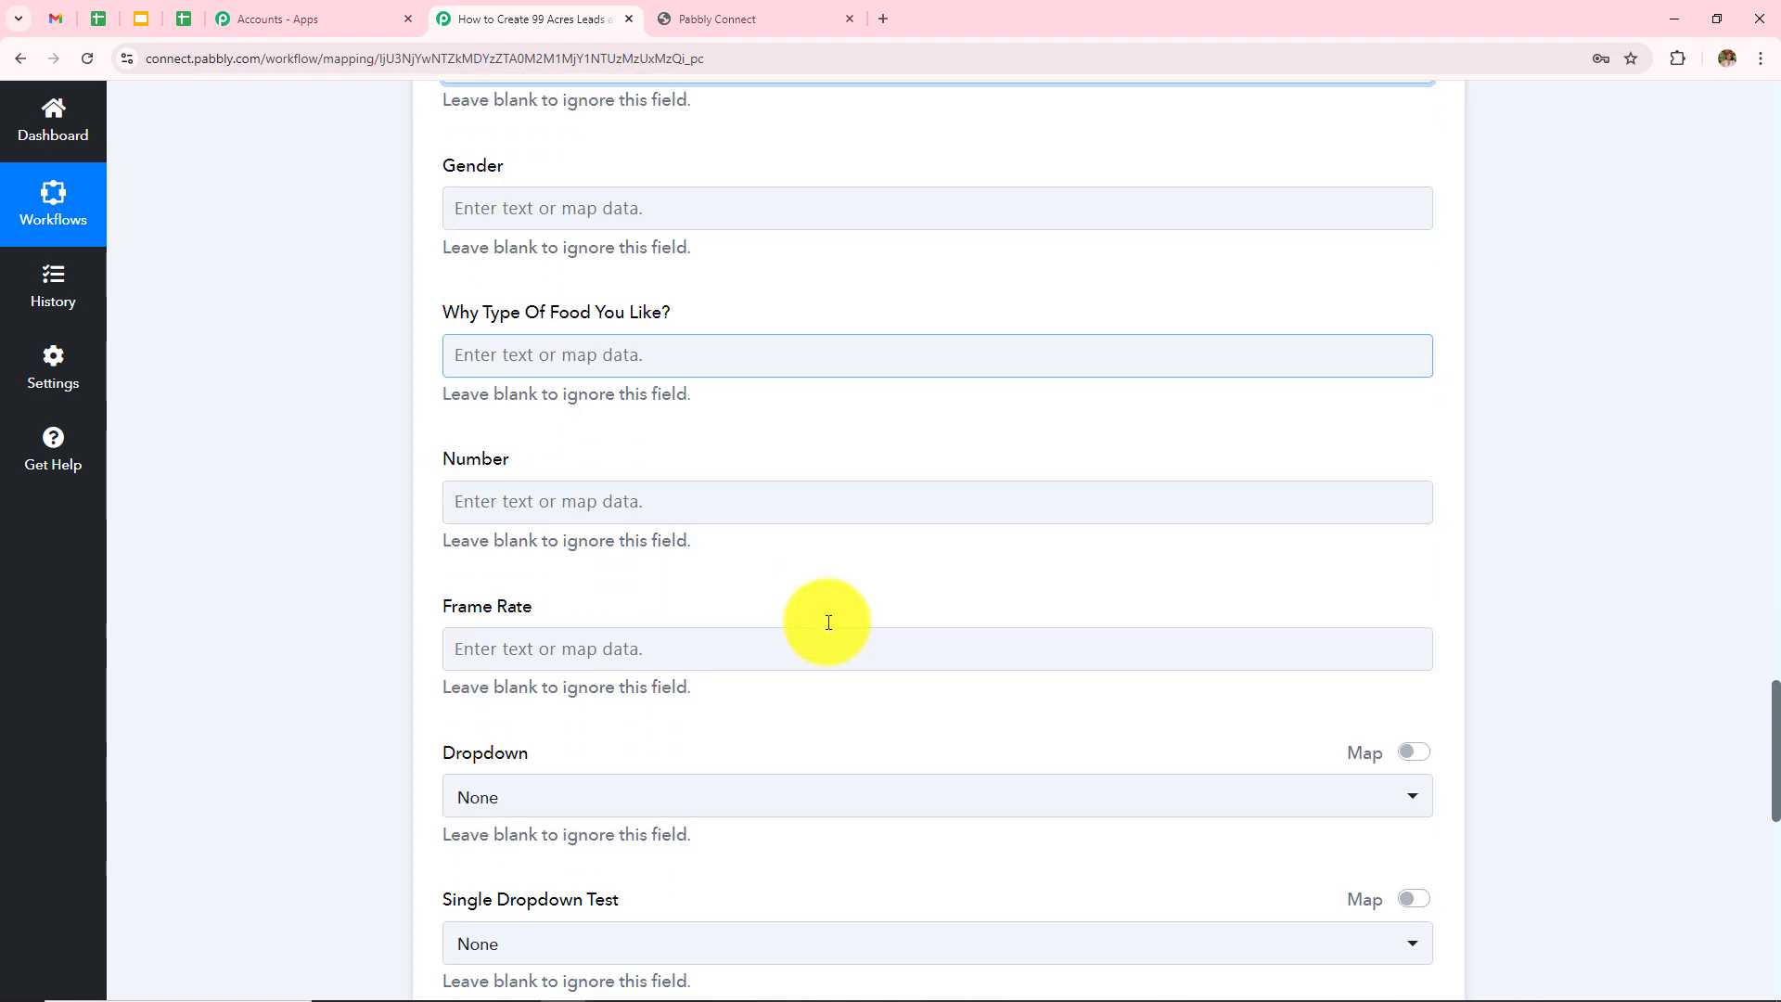
scroll(829, 623, down, 7)
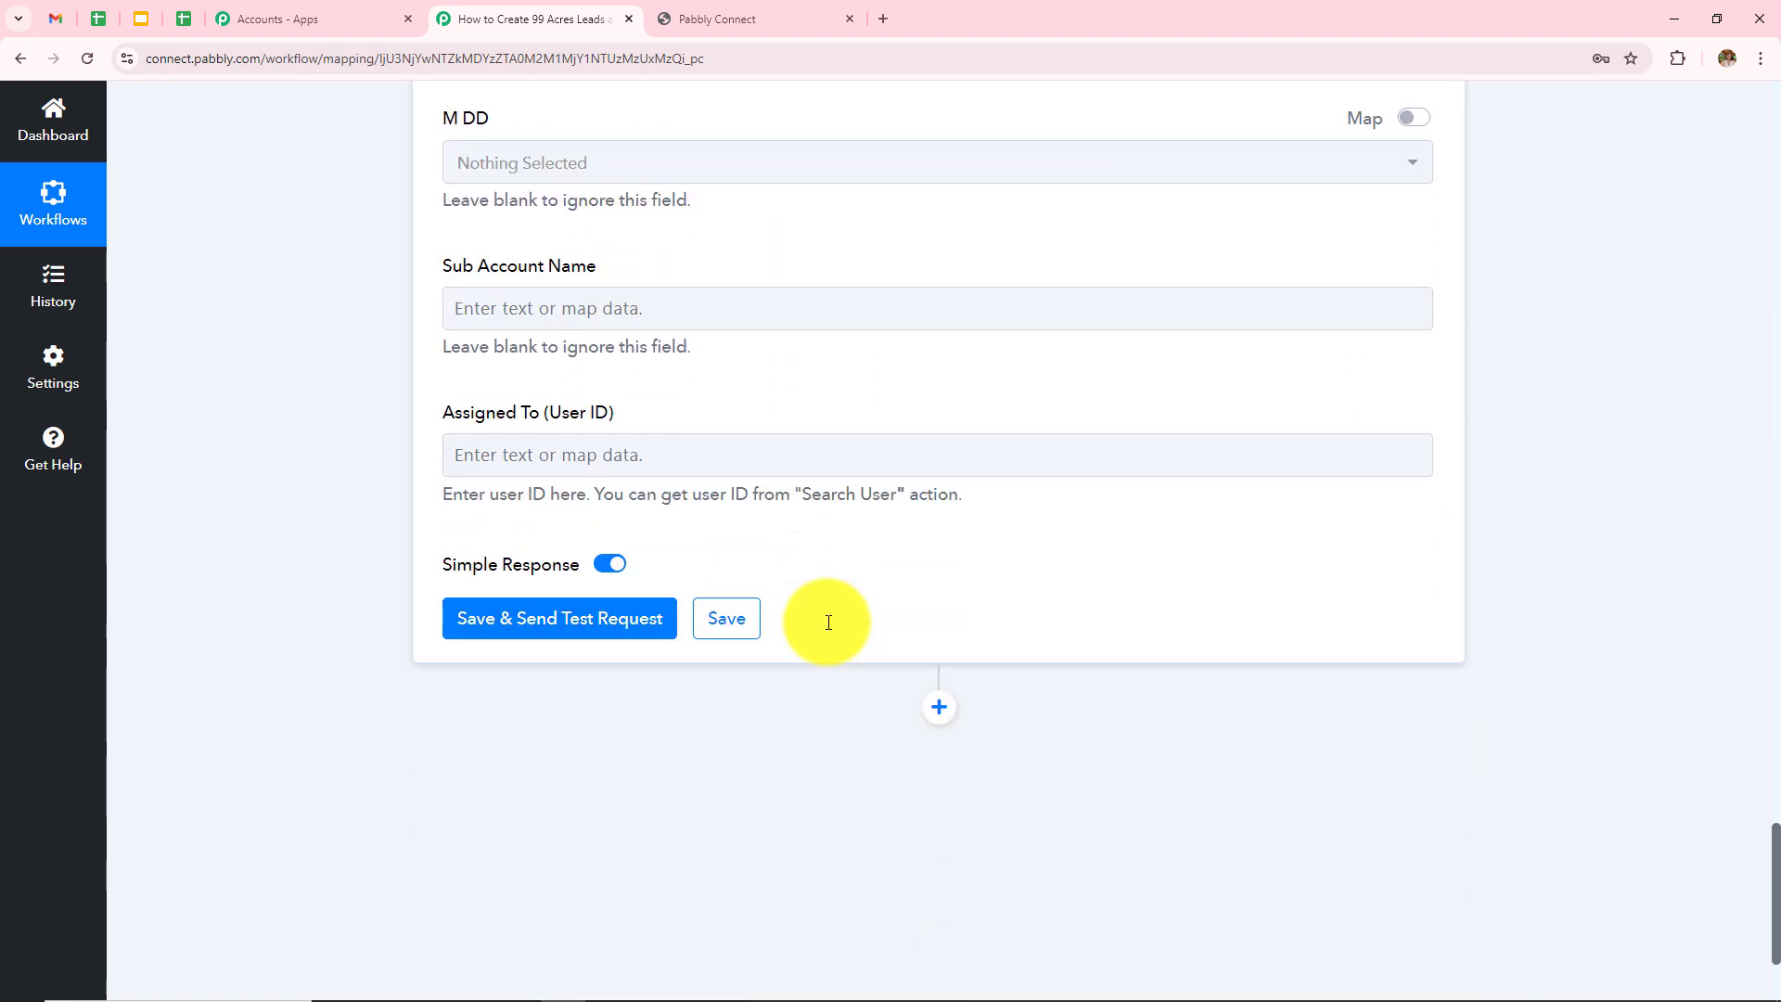
scroll(829, 623, up, 4)
scroll(829, 623, up, 3)
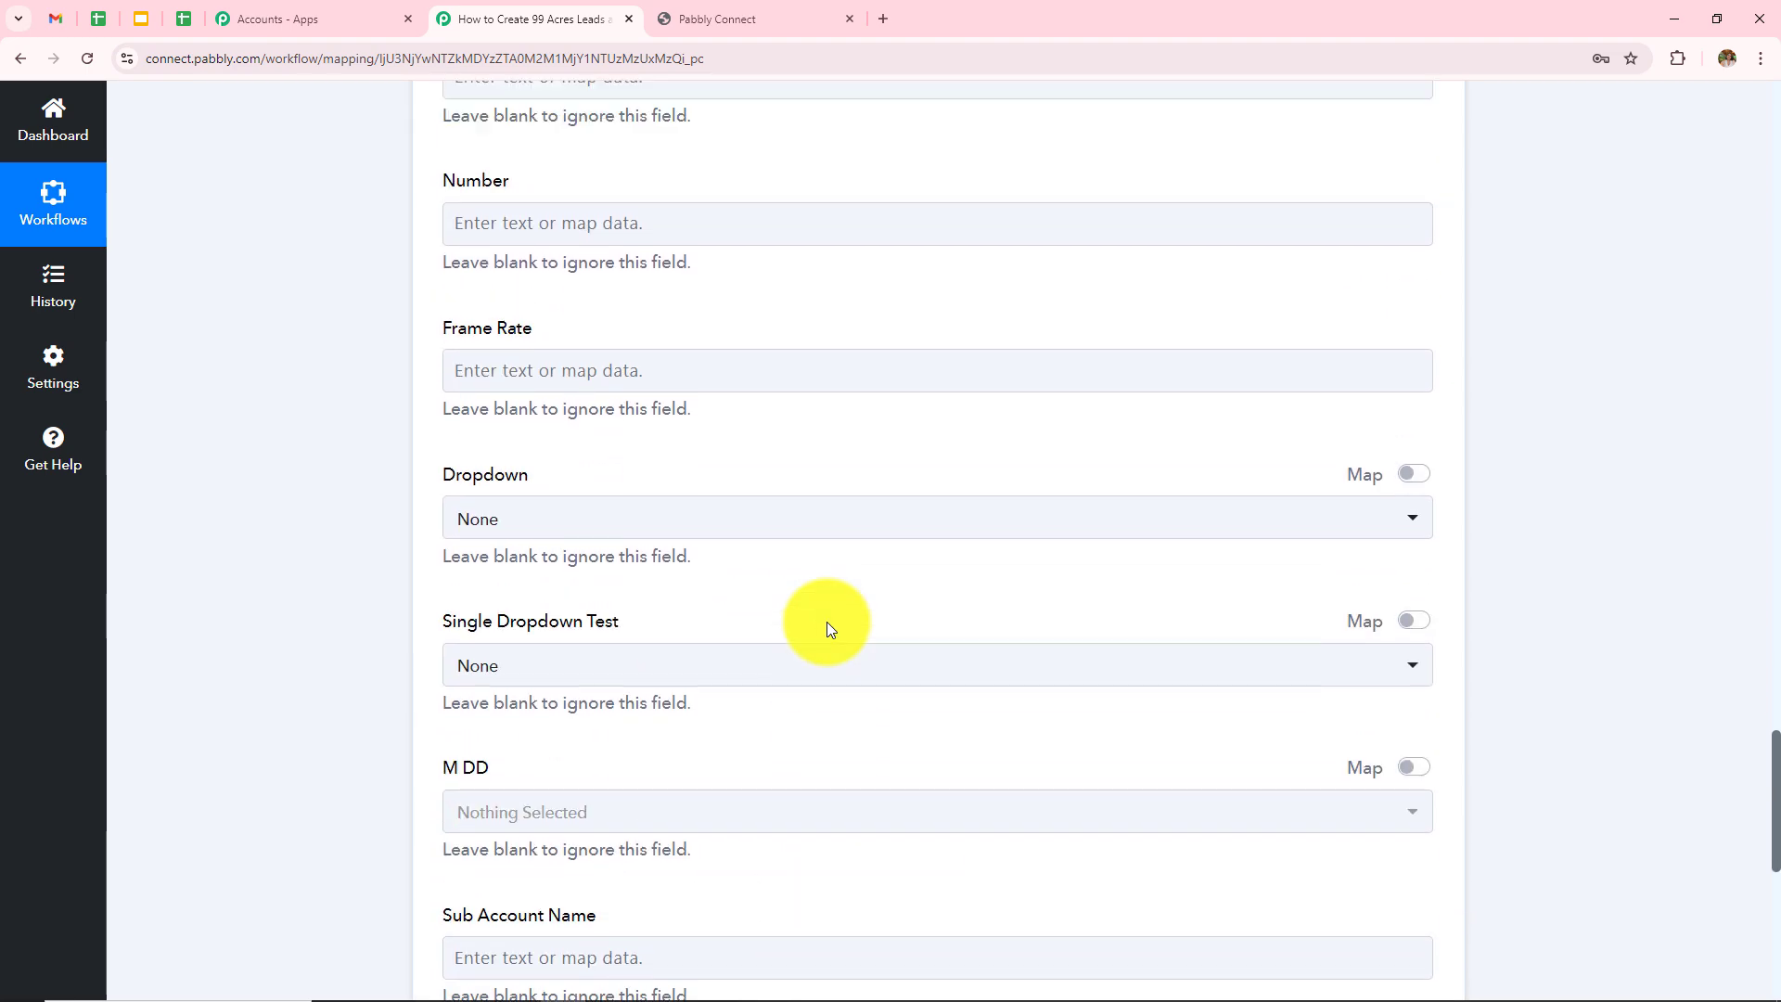
scroll(826, 630, down, 2)
scroll(827, 629, up, 9)
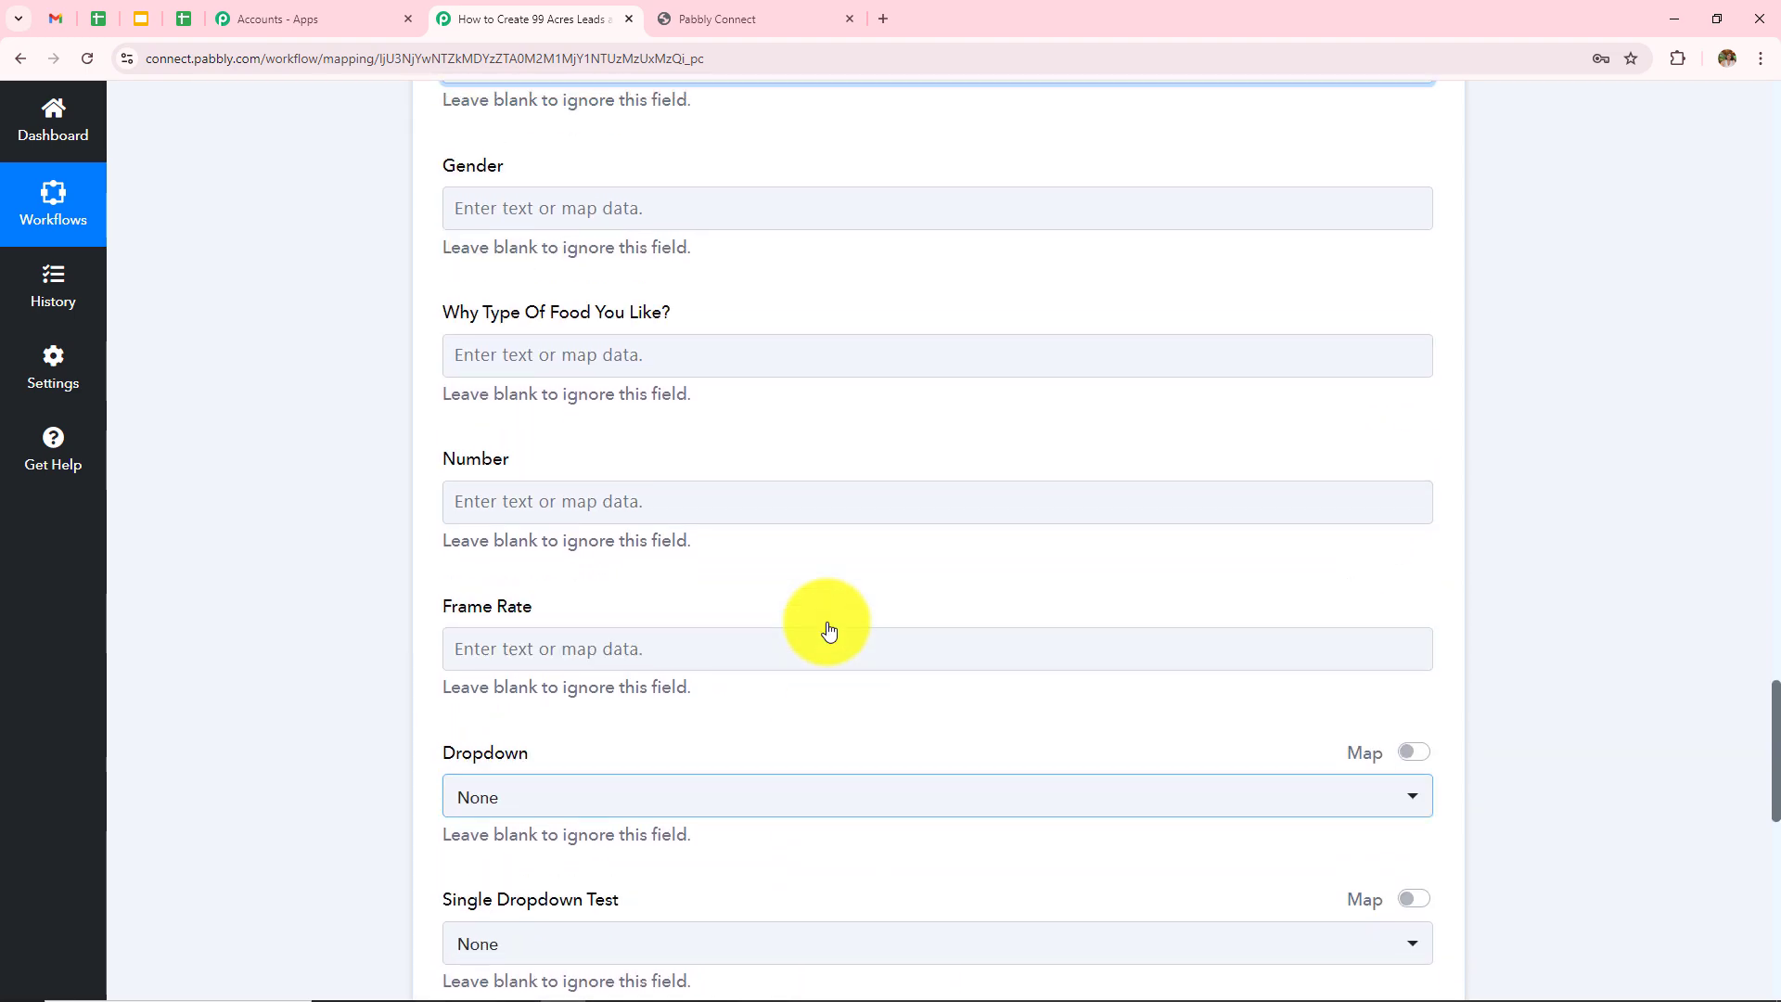
scroll(828, 631, up, 17)
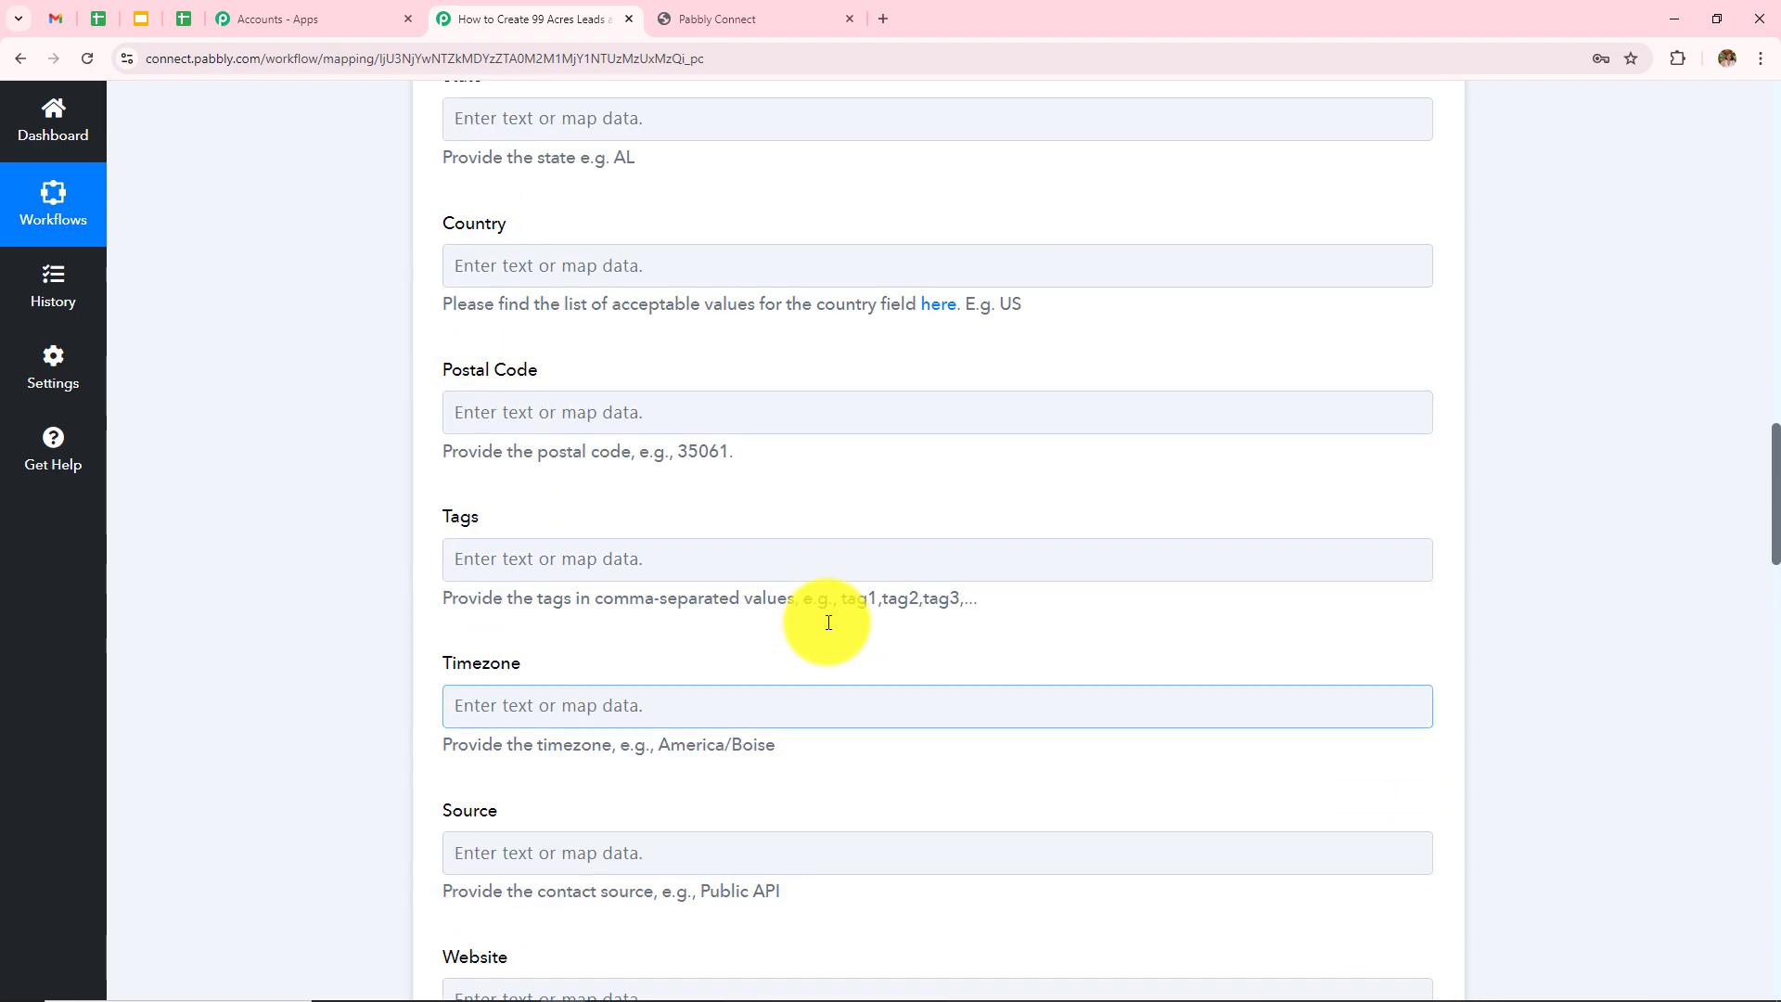
scroll(829, 623, up, 8)
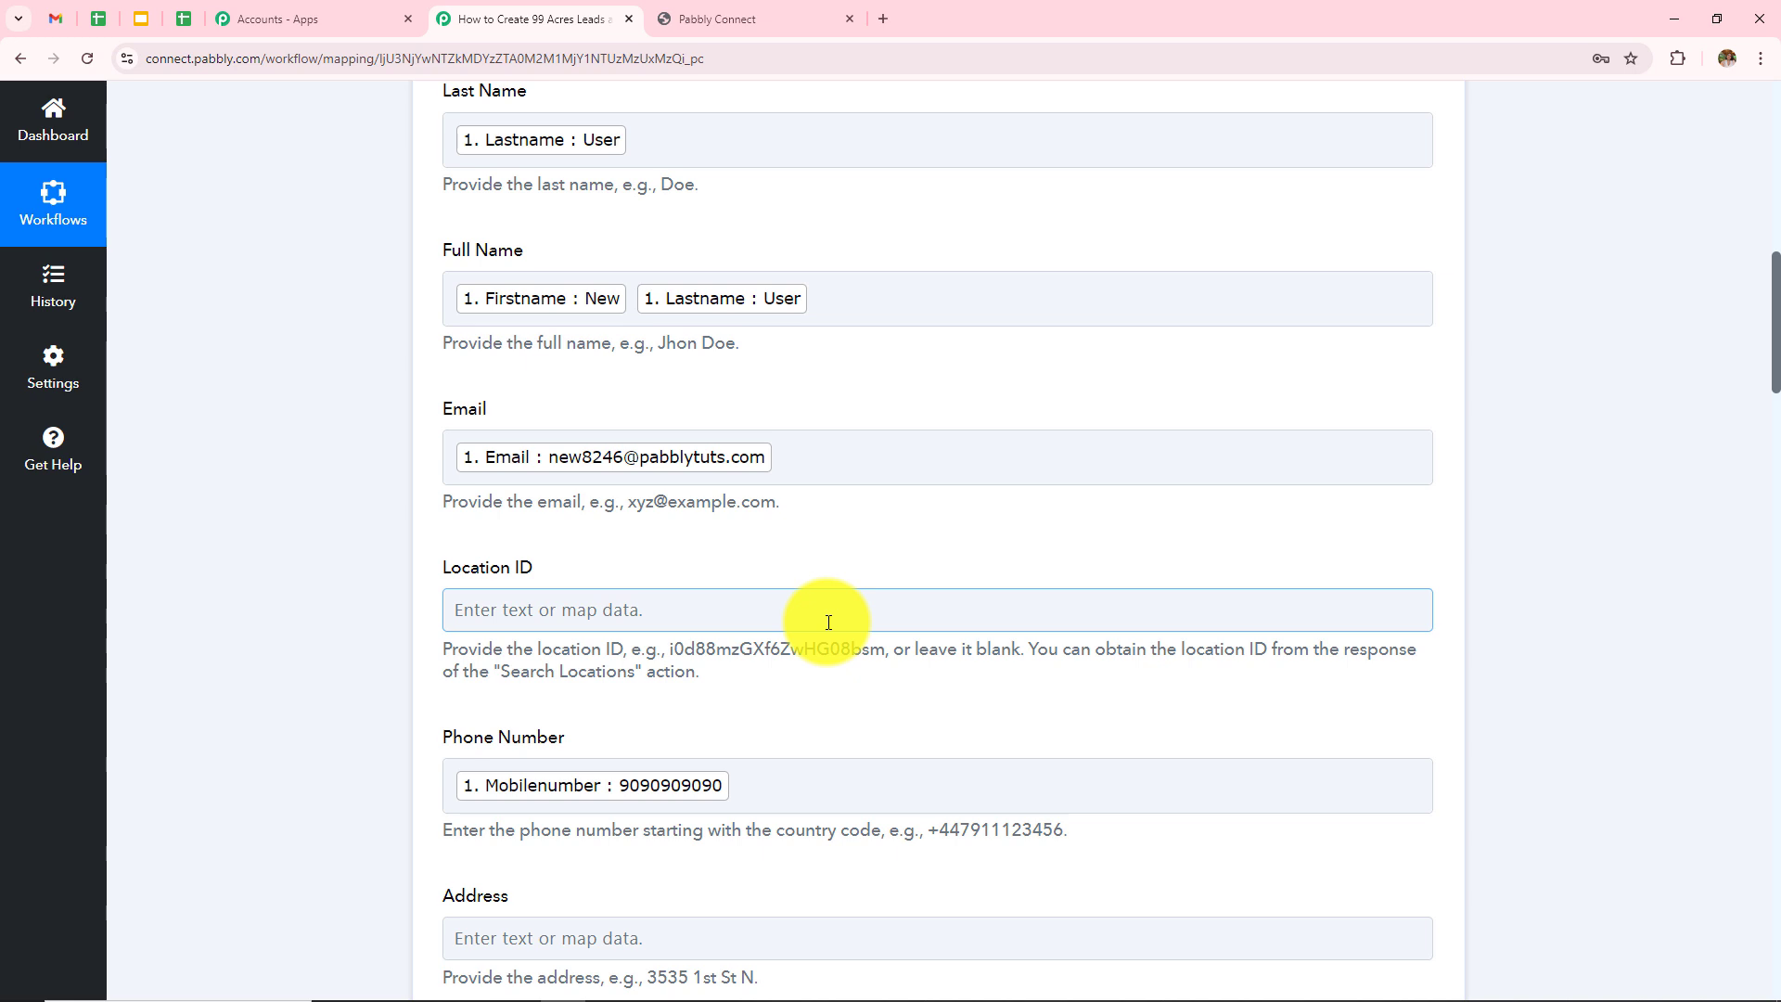
click(852, 465)
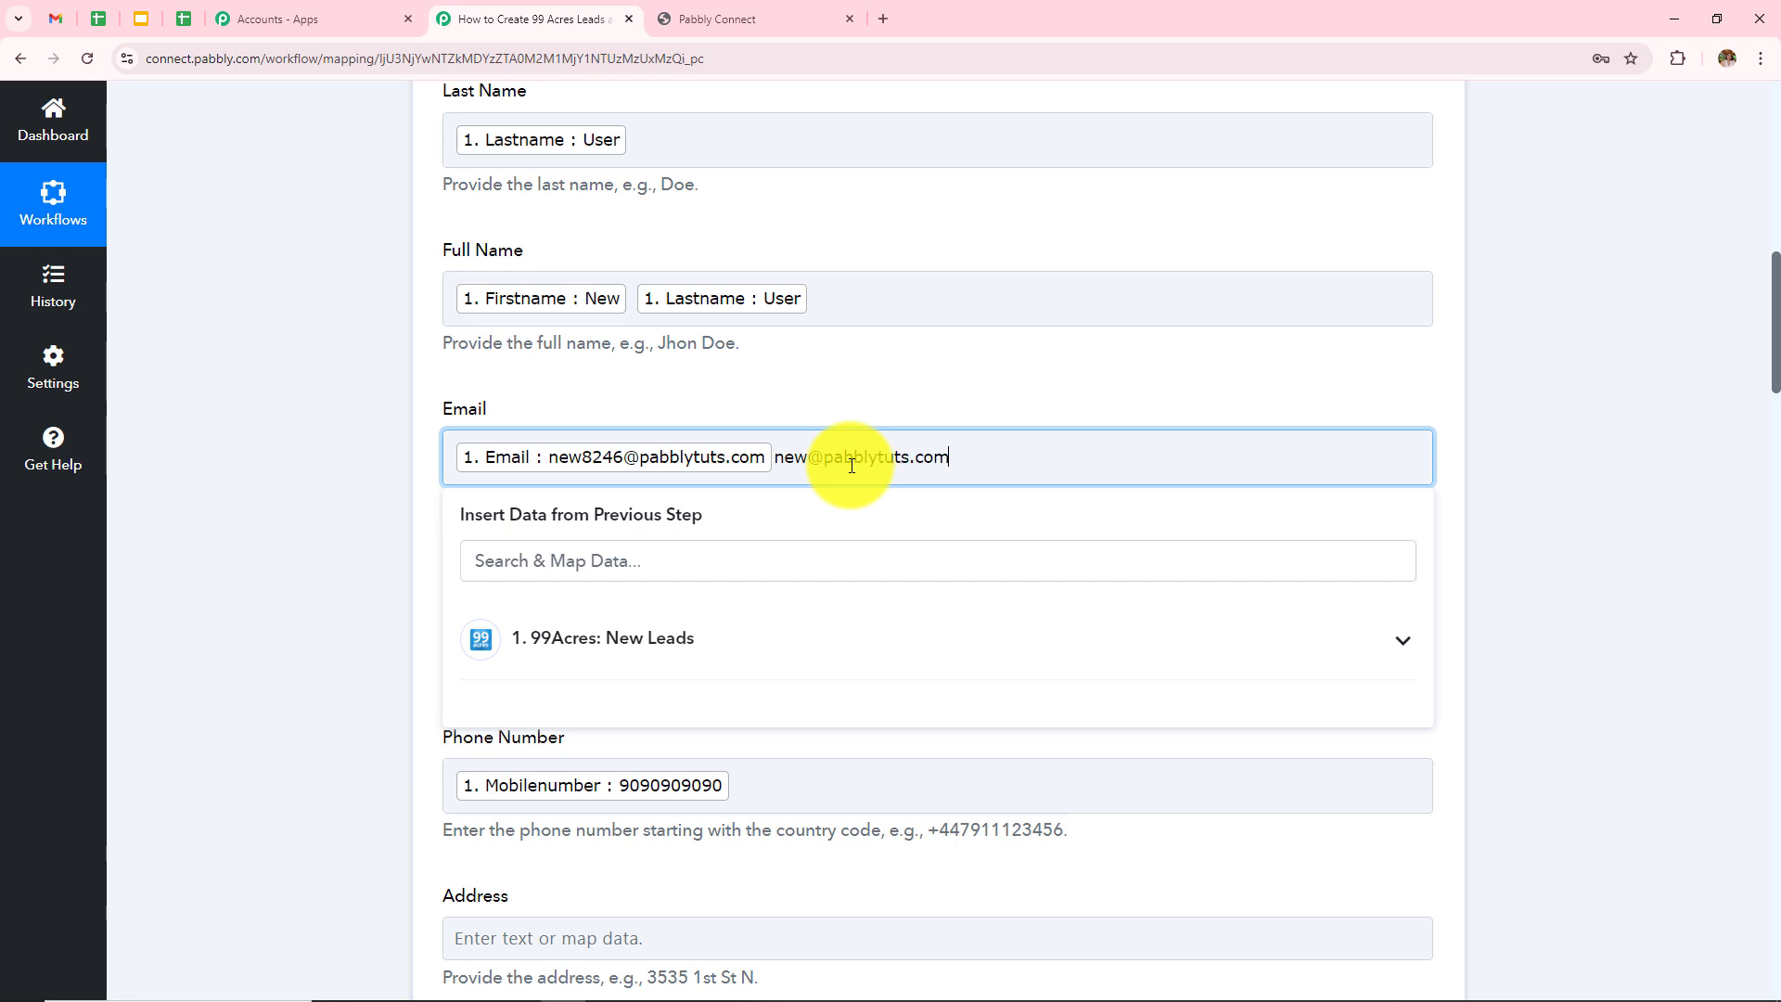
scroll(847, 461, up, 1)
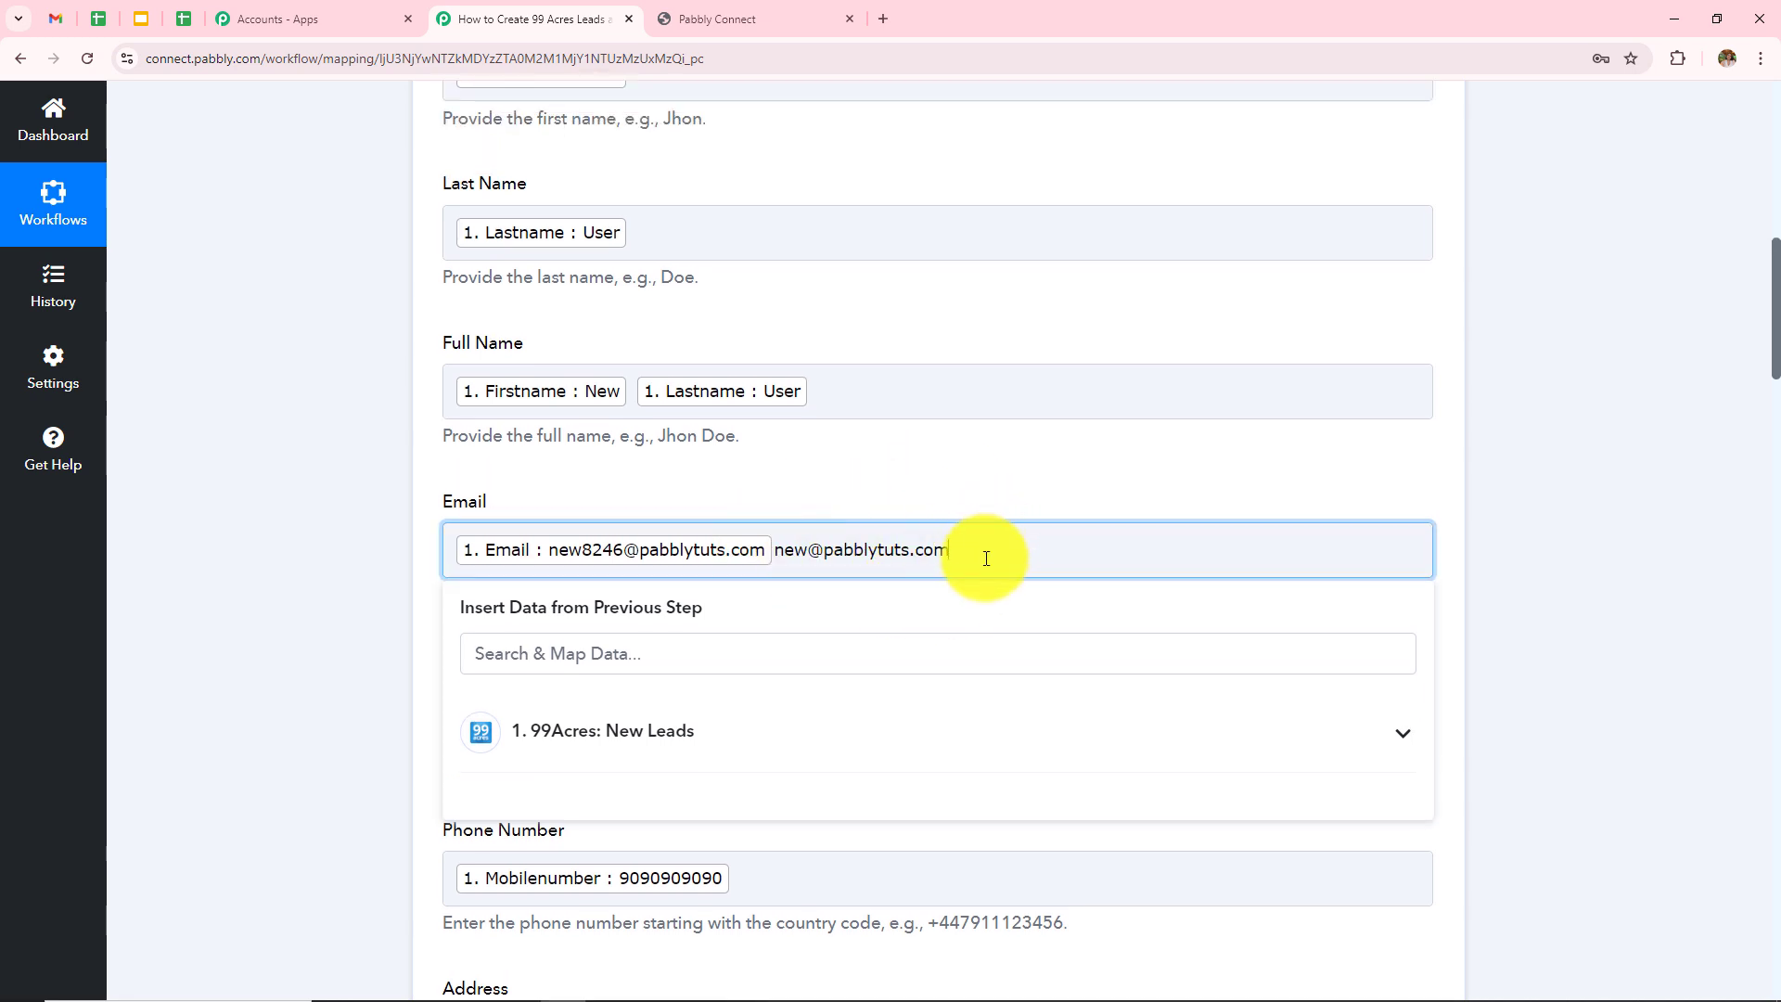
drag(1030, 551, 776, 555)
scroll(716, 556, down, 8)
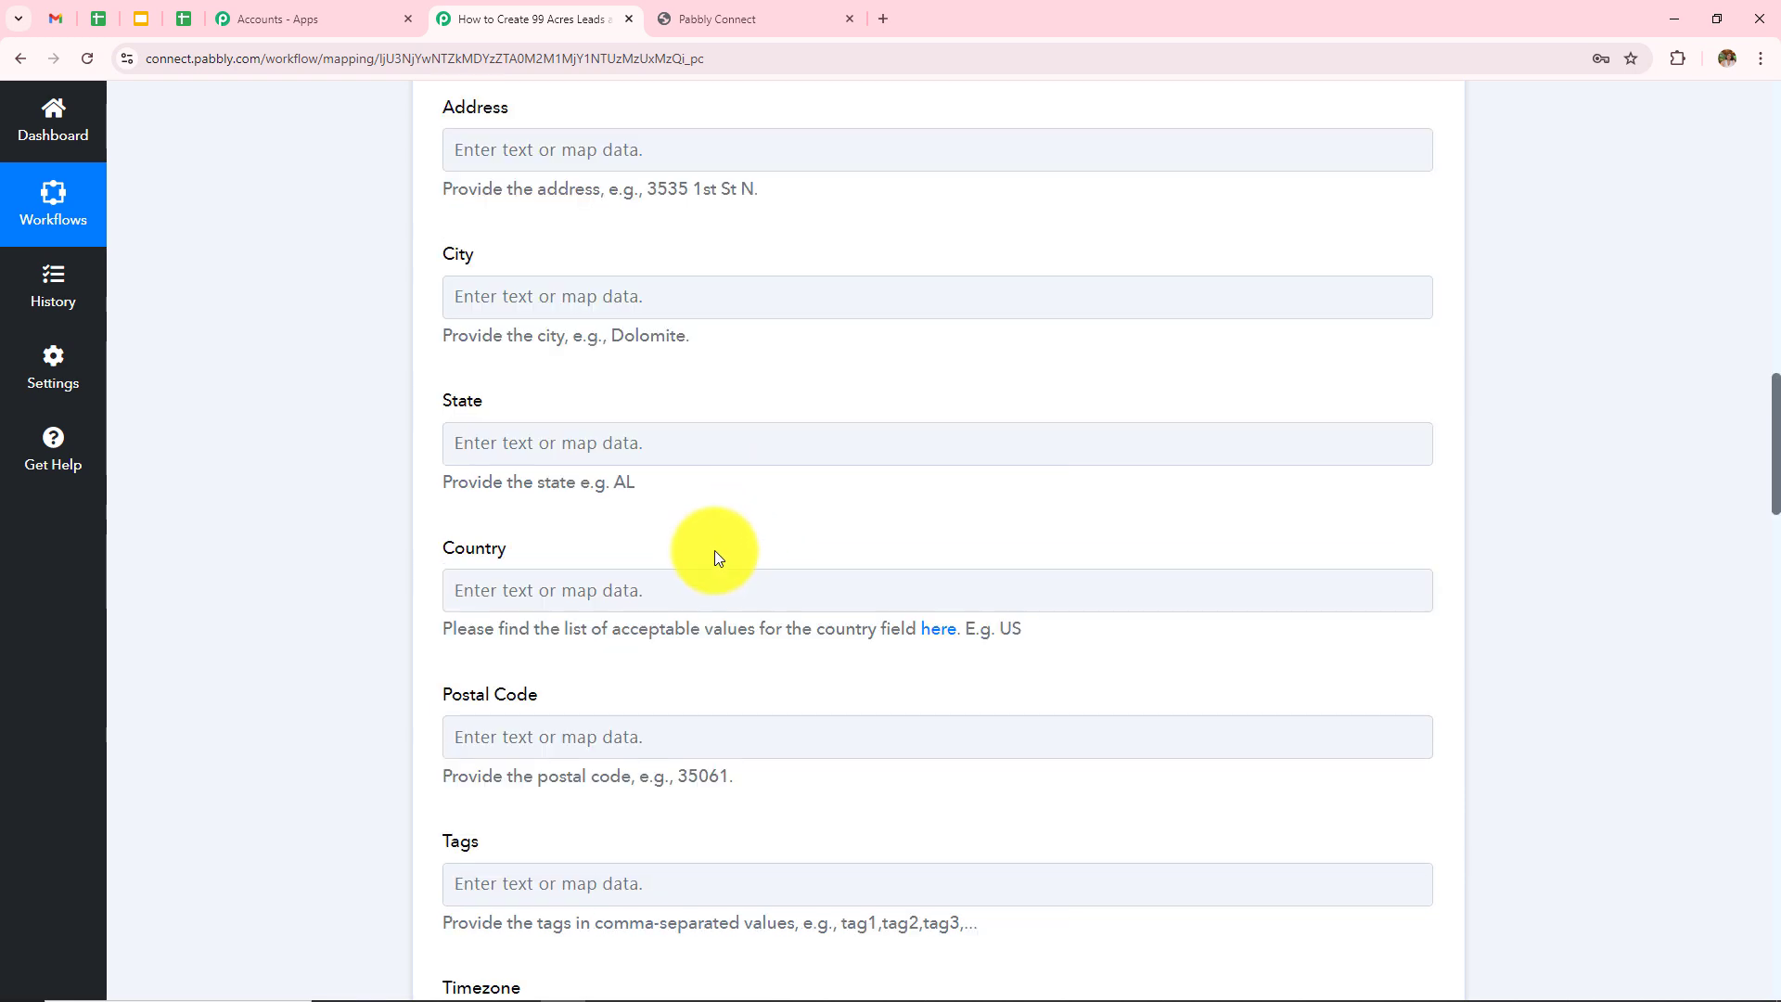
drag(443, 549, 505, 588)
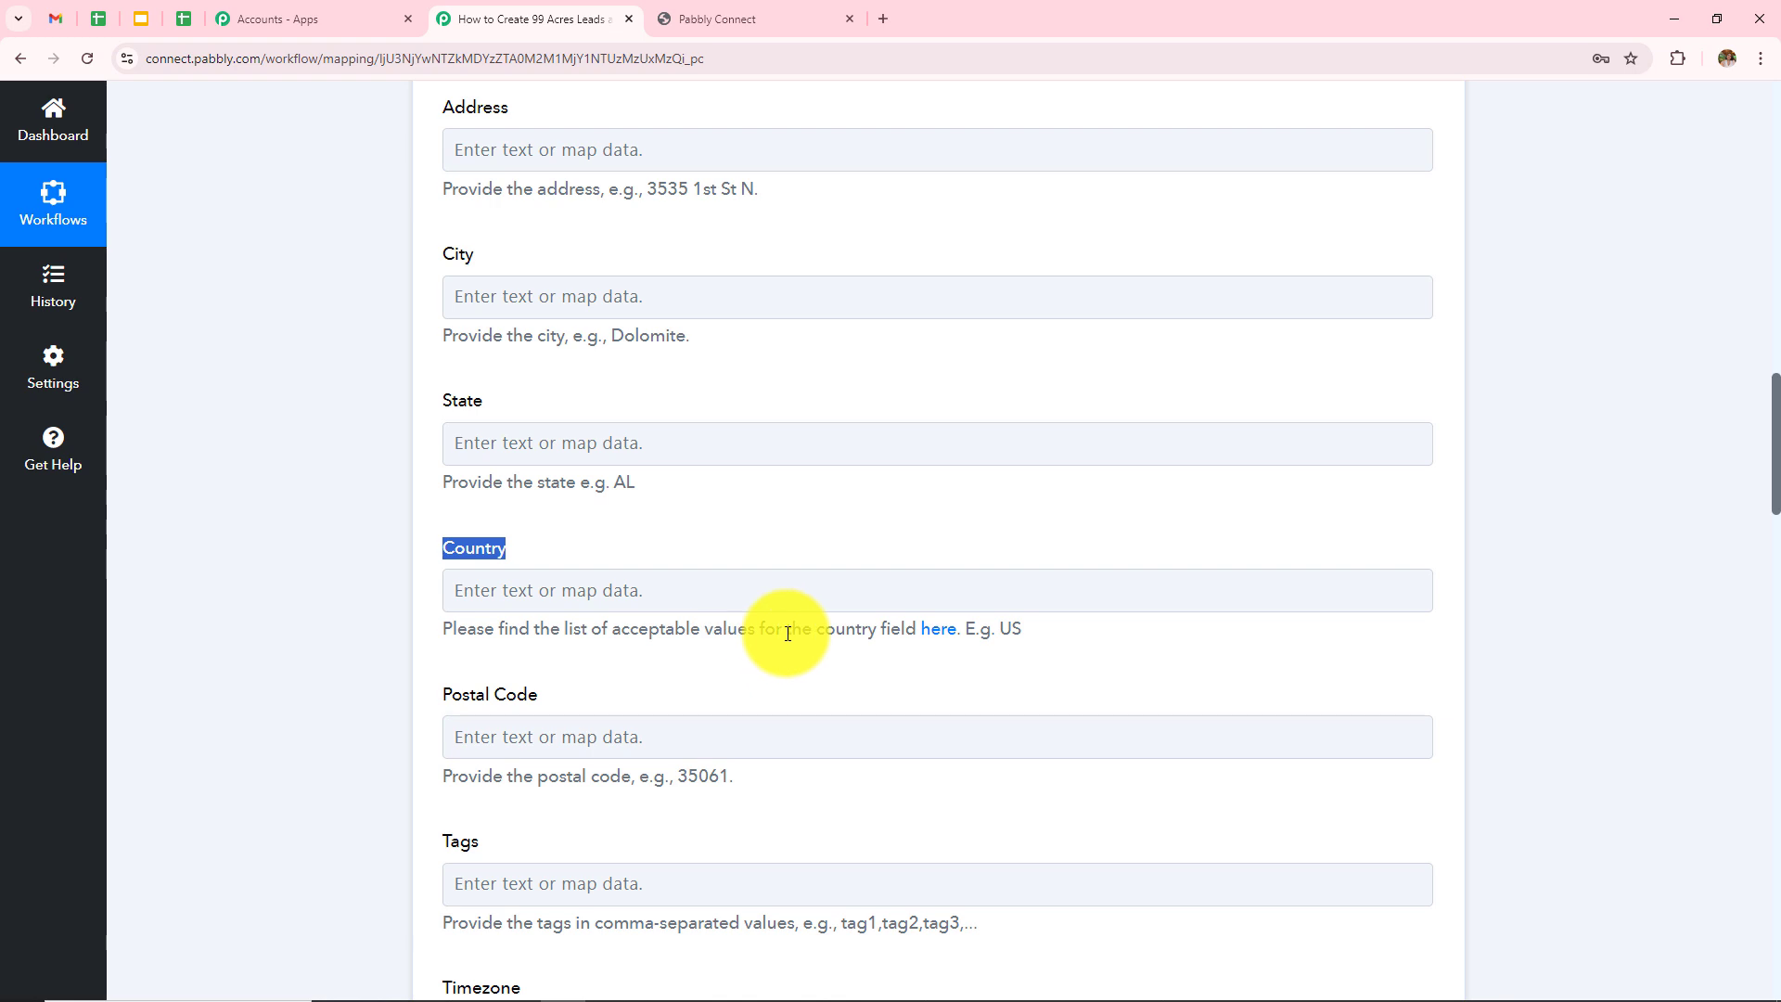
click(568, 605)
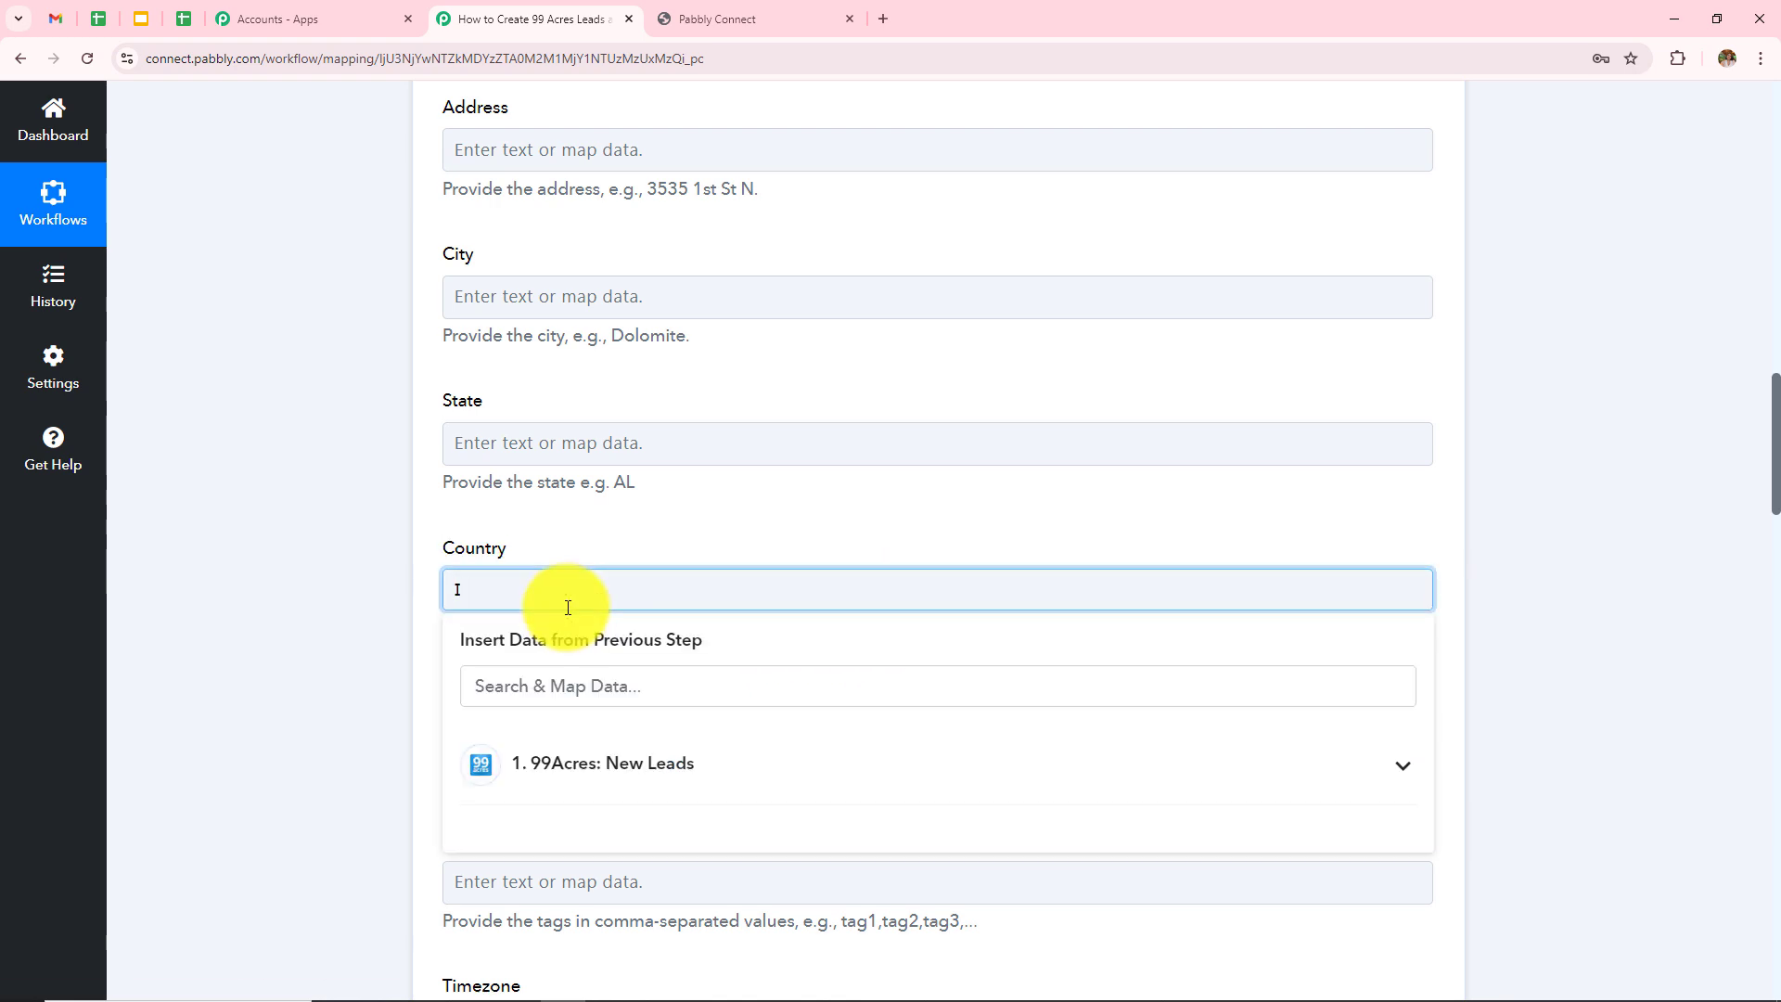
Step: Save the Create Contact action and send a test request, then examine the contact details in the received response
scroll(838, 459, down, 15)
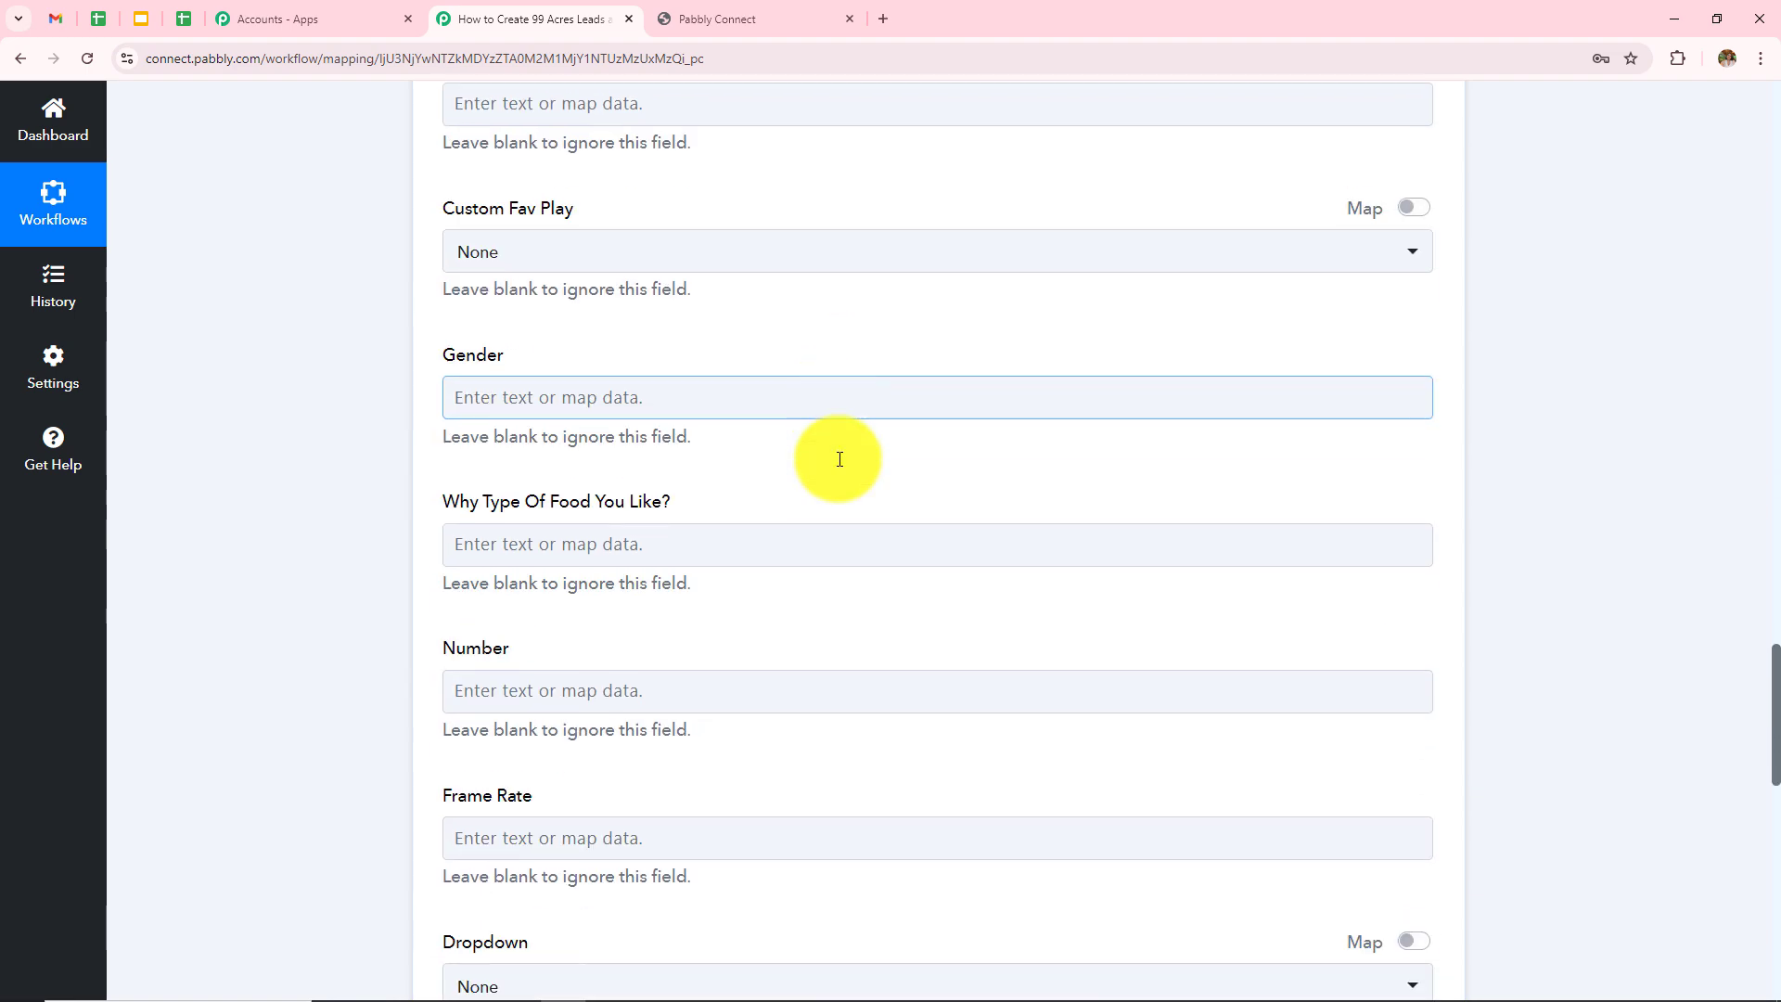
scroll(840, 459, down, 8)
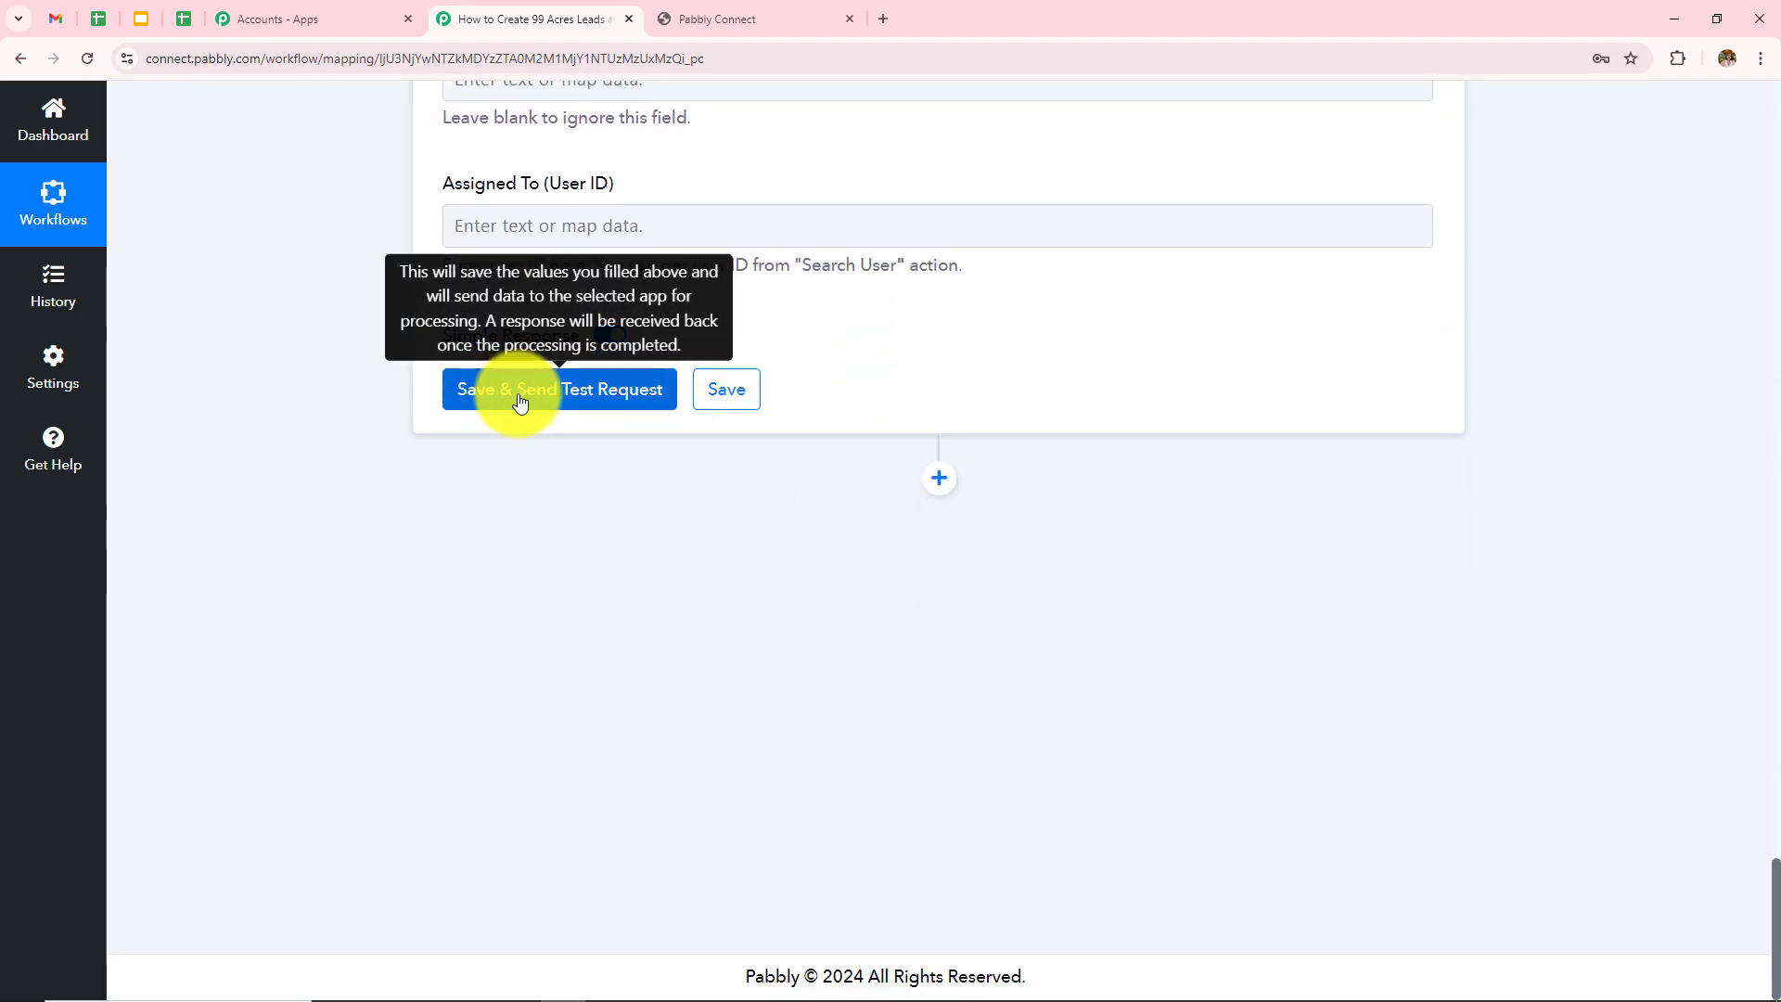
click(520, 397)
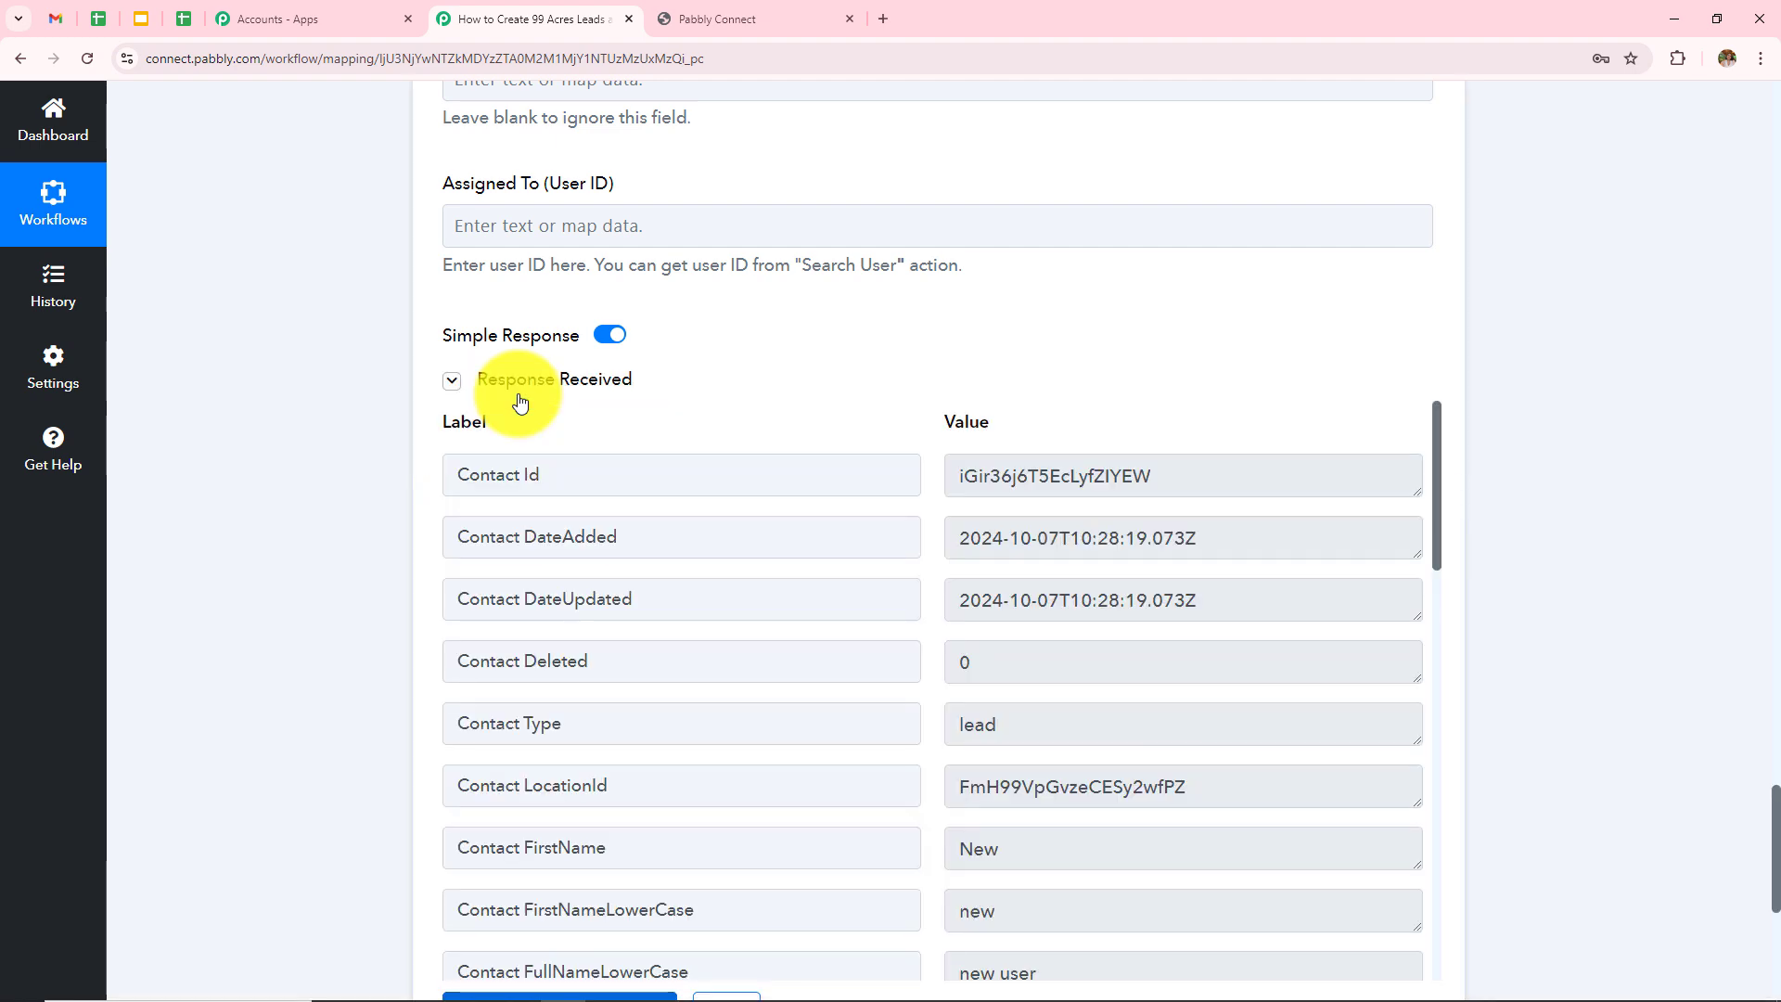
click(1227, 482)
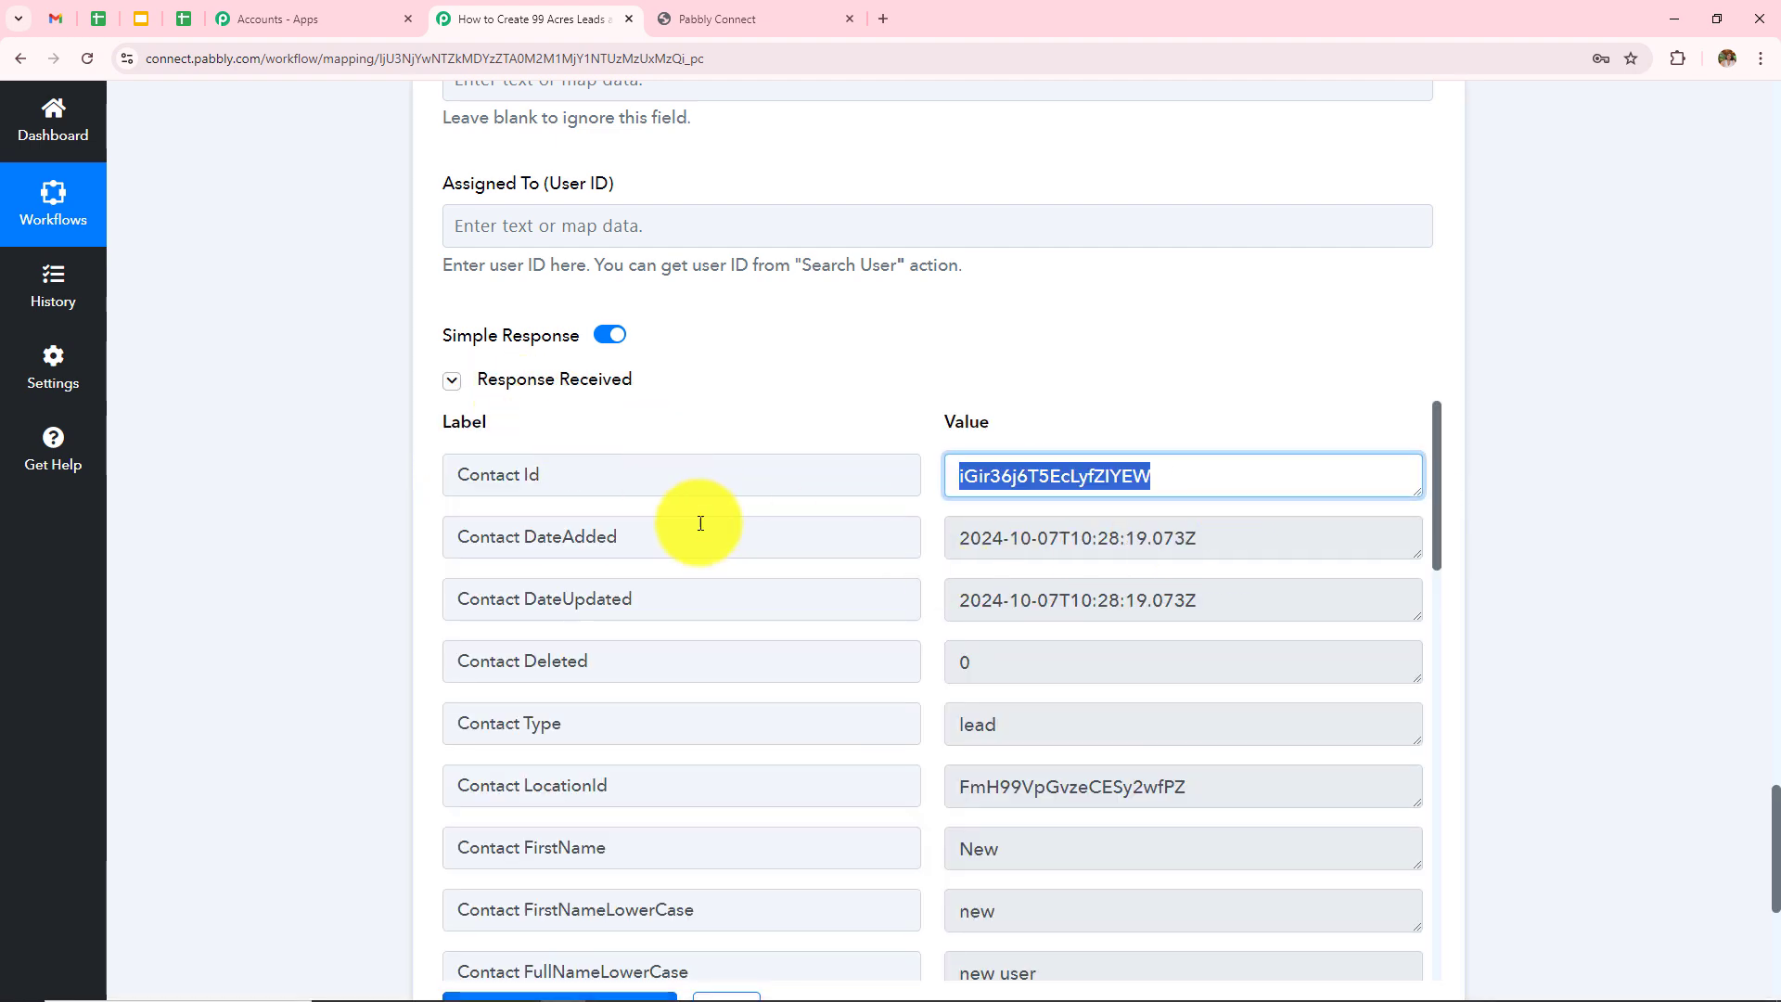
click(1247, 266)
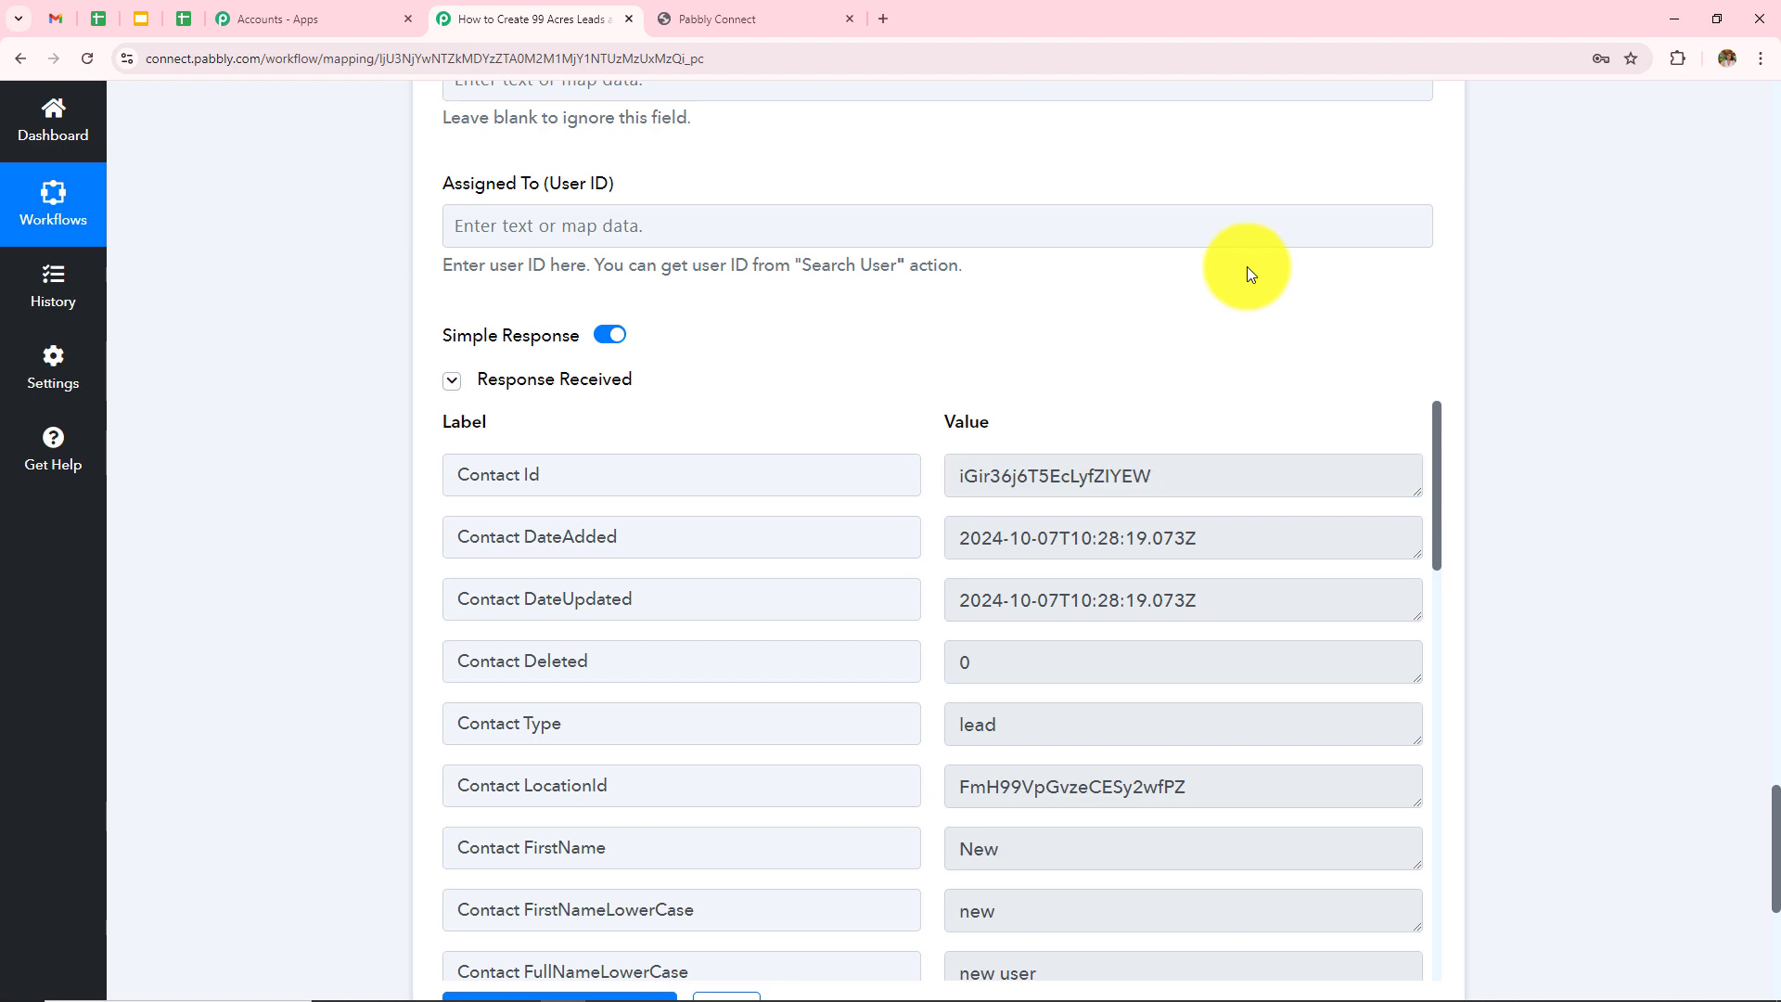
scroll(1247, 269, up, 10)
scroll(1247, 269, down, 9)
scroll(1206, 325, down, 8)
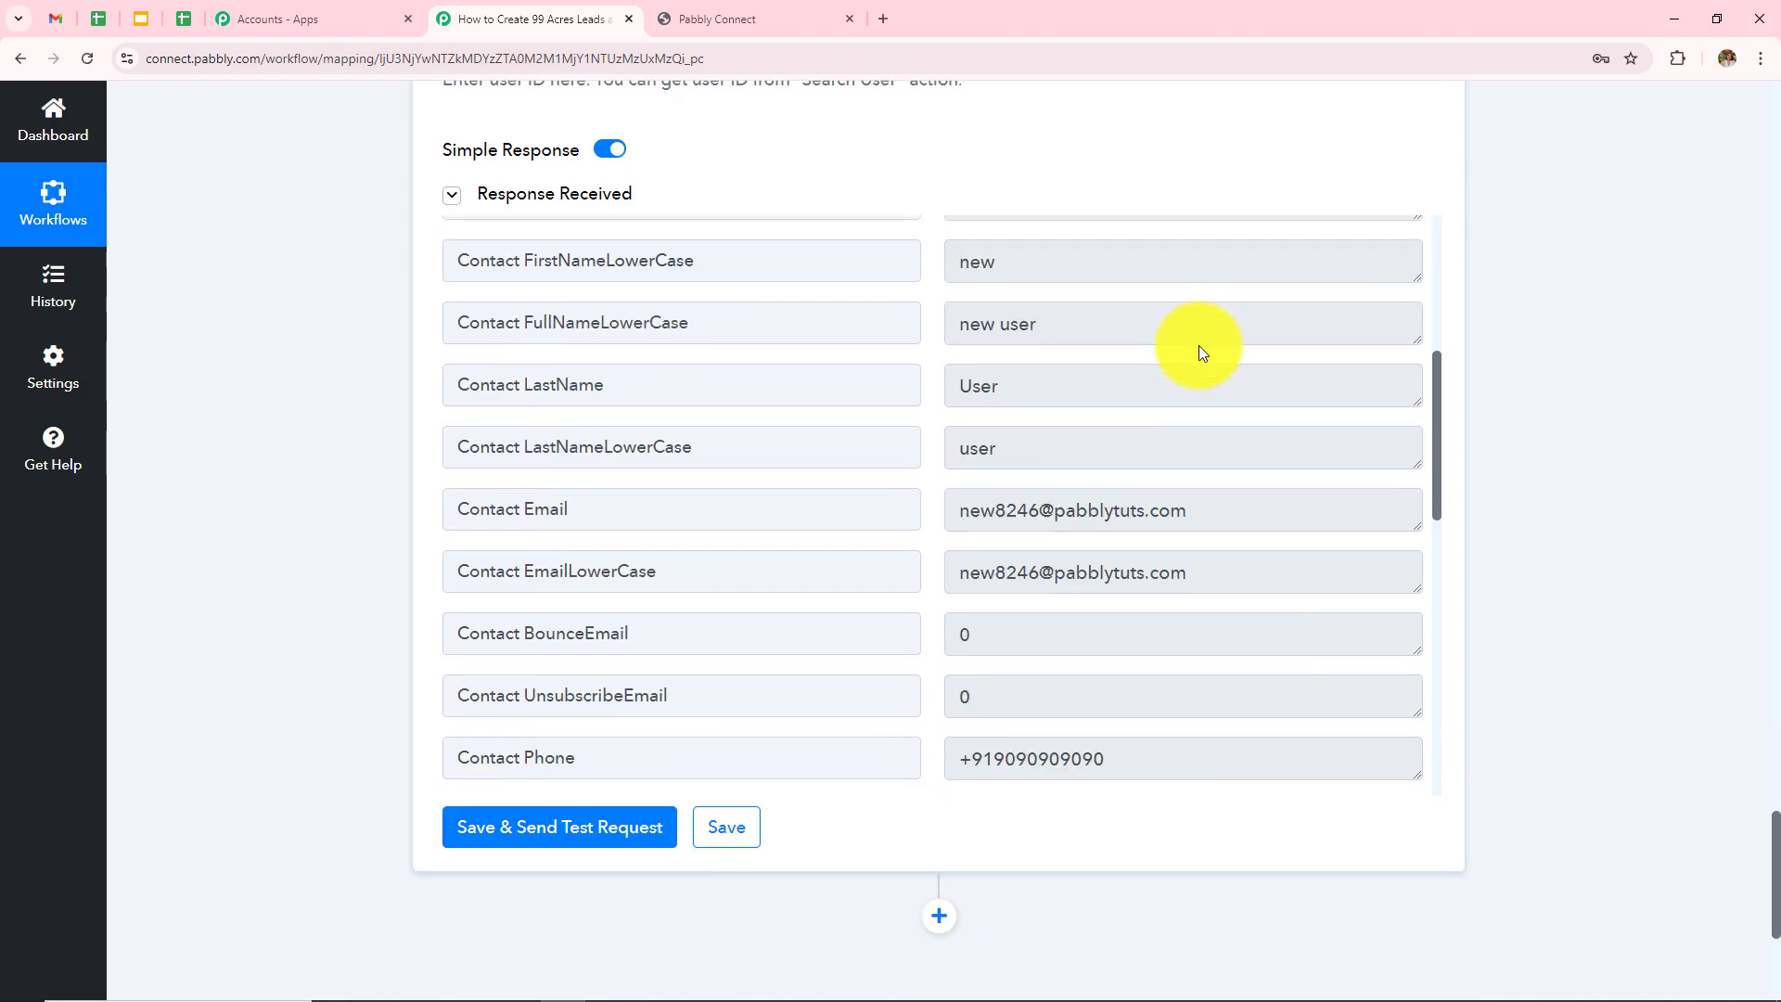
Step: Switch to GoHighLevel and open the newly created contact's record from the contact list
click(692, 33)
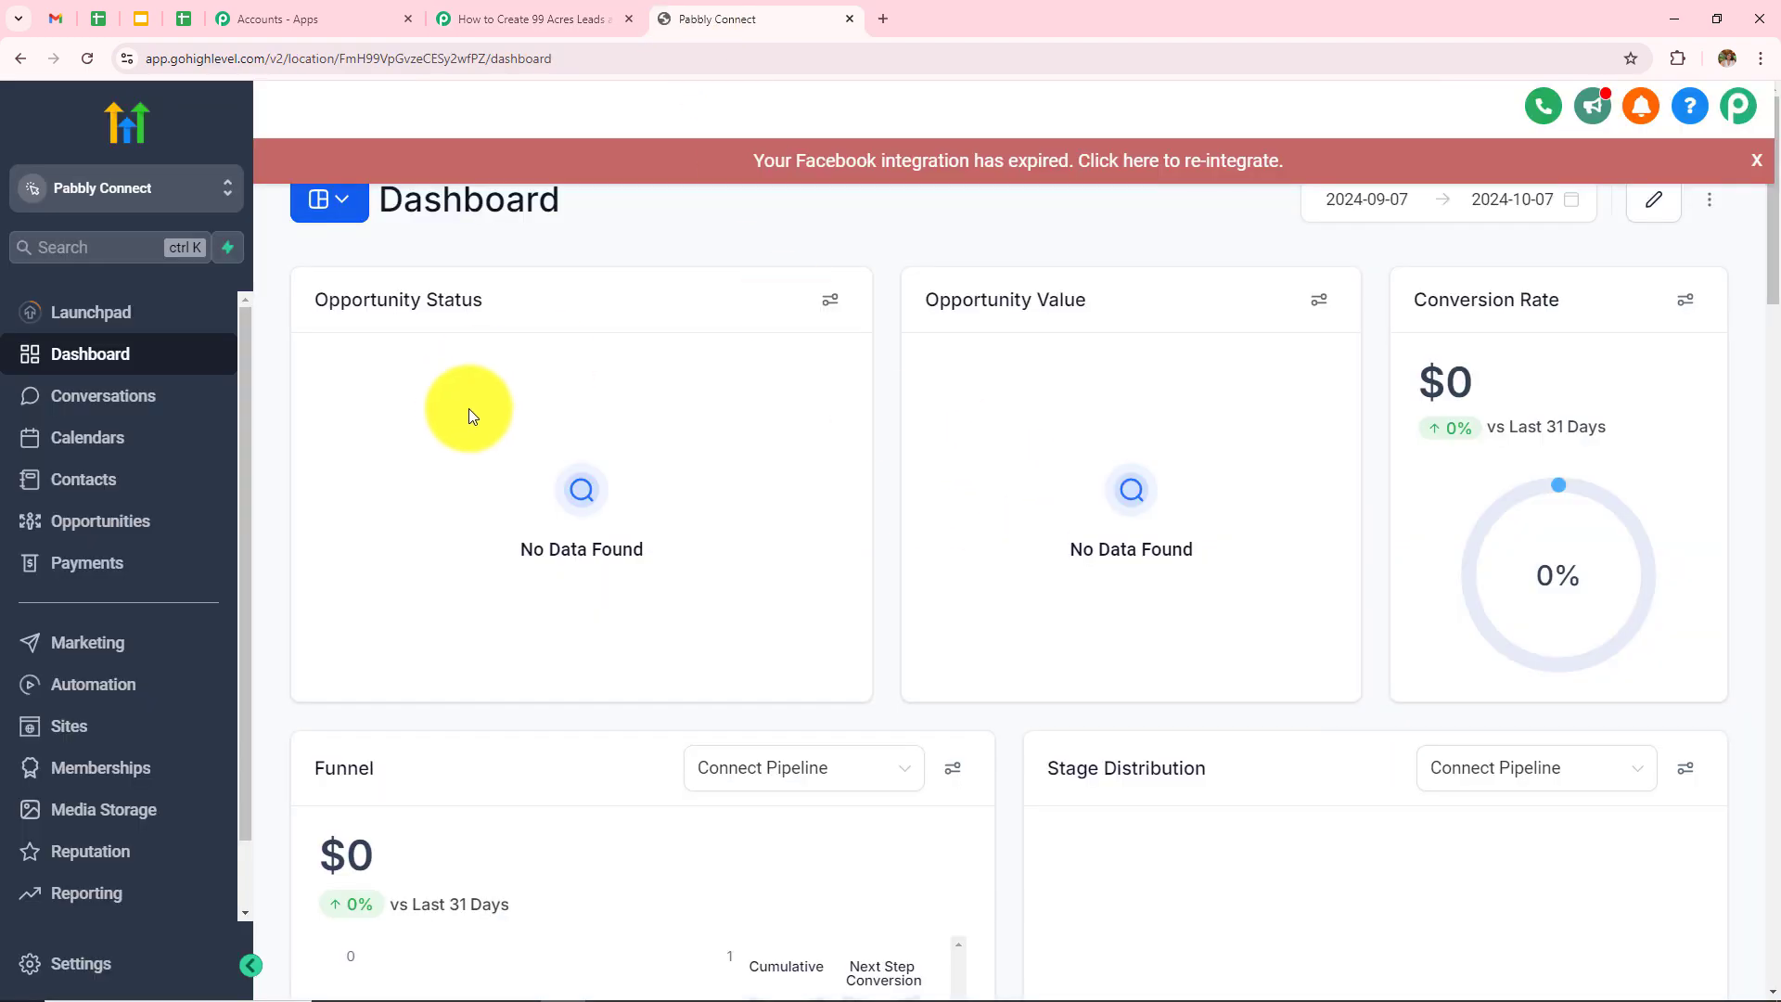
click(116, 497)
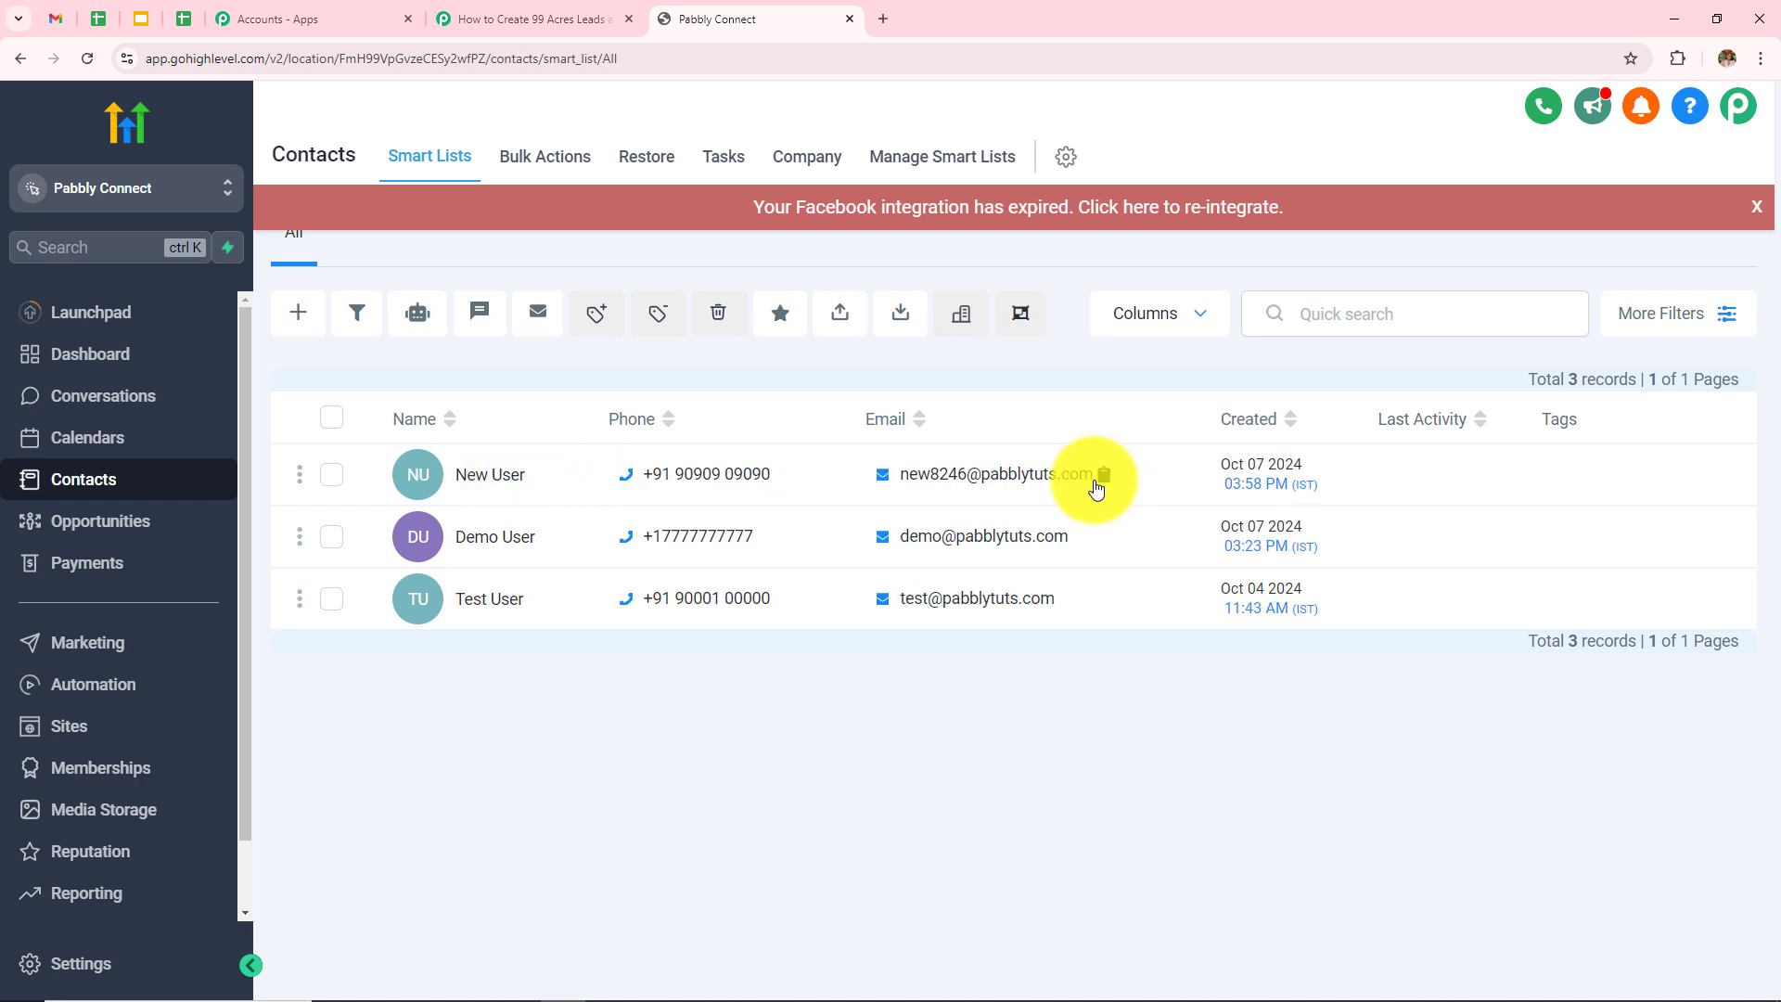
click(967, 485)
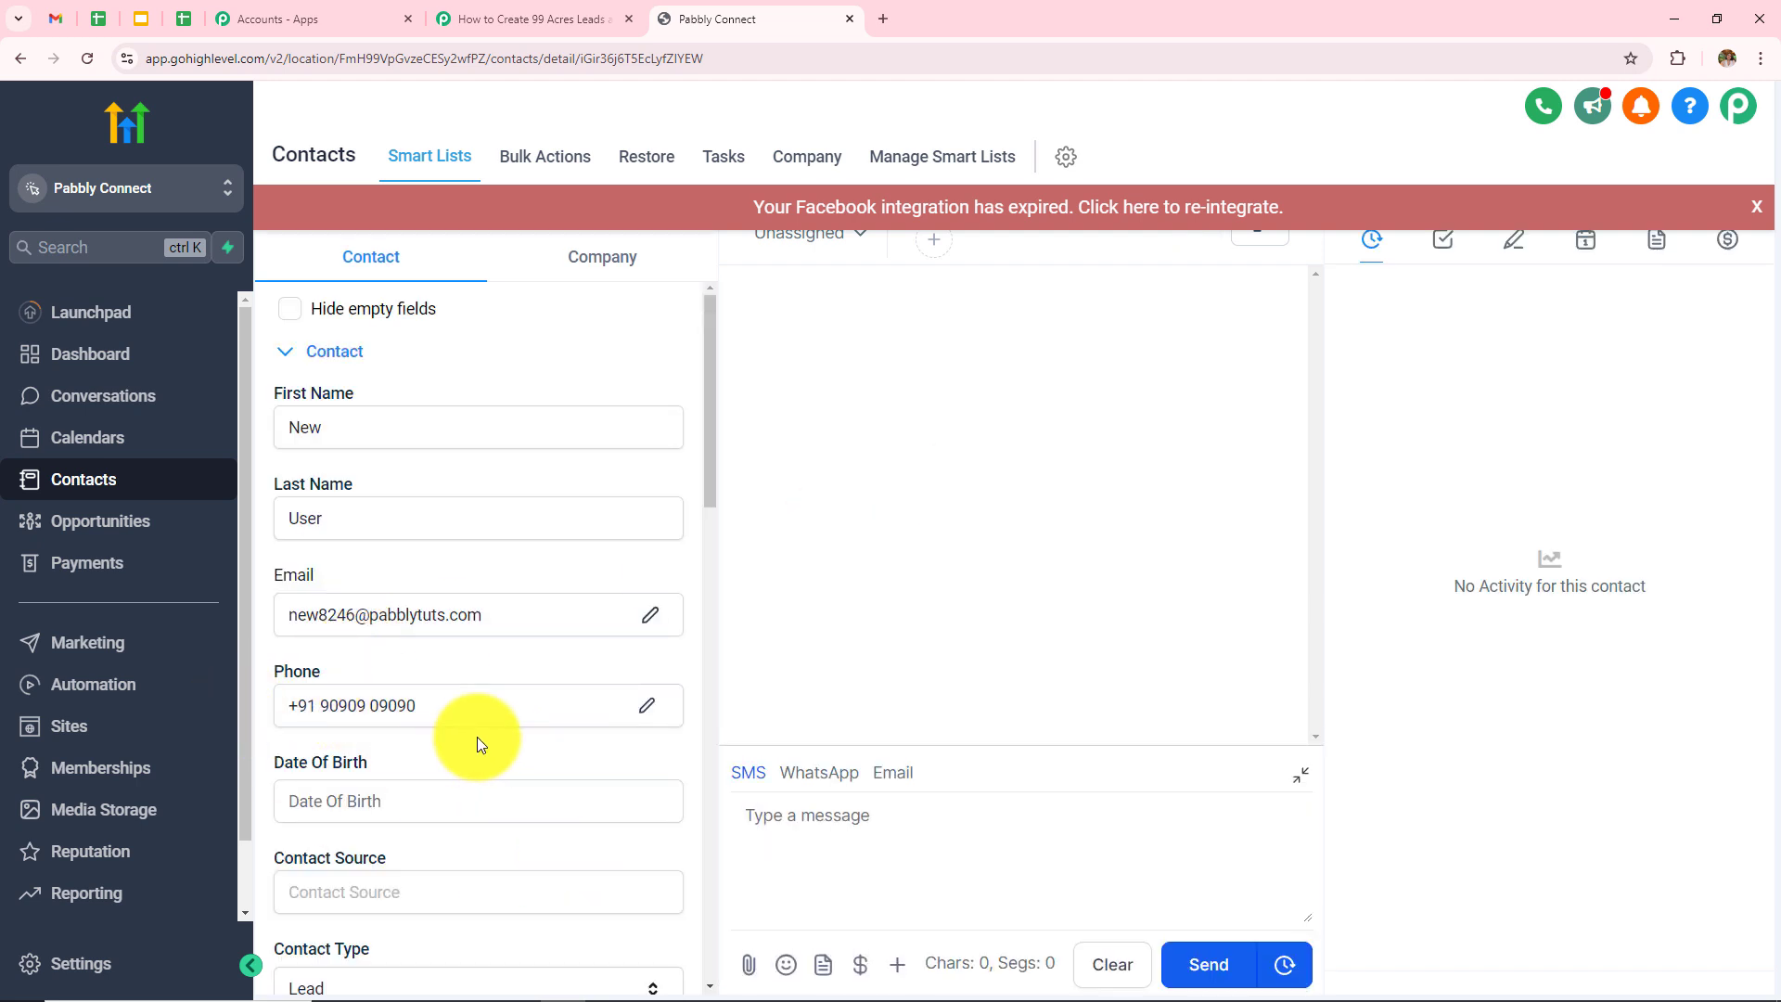
Step: Return to Pabbly Connect and review the 99Acres New Leads trigger, from its webhook URL to the captured lead response
click(528, 19)
click(835, 369)
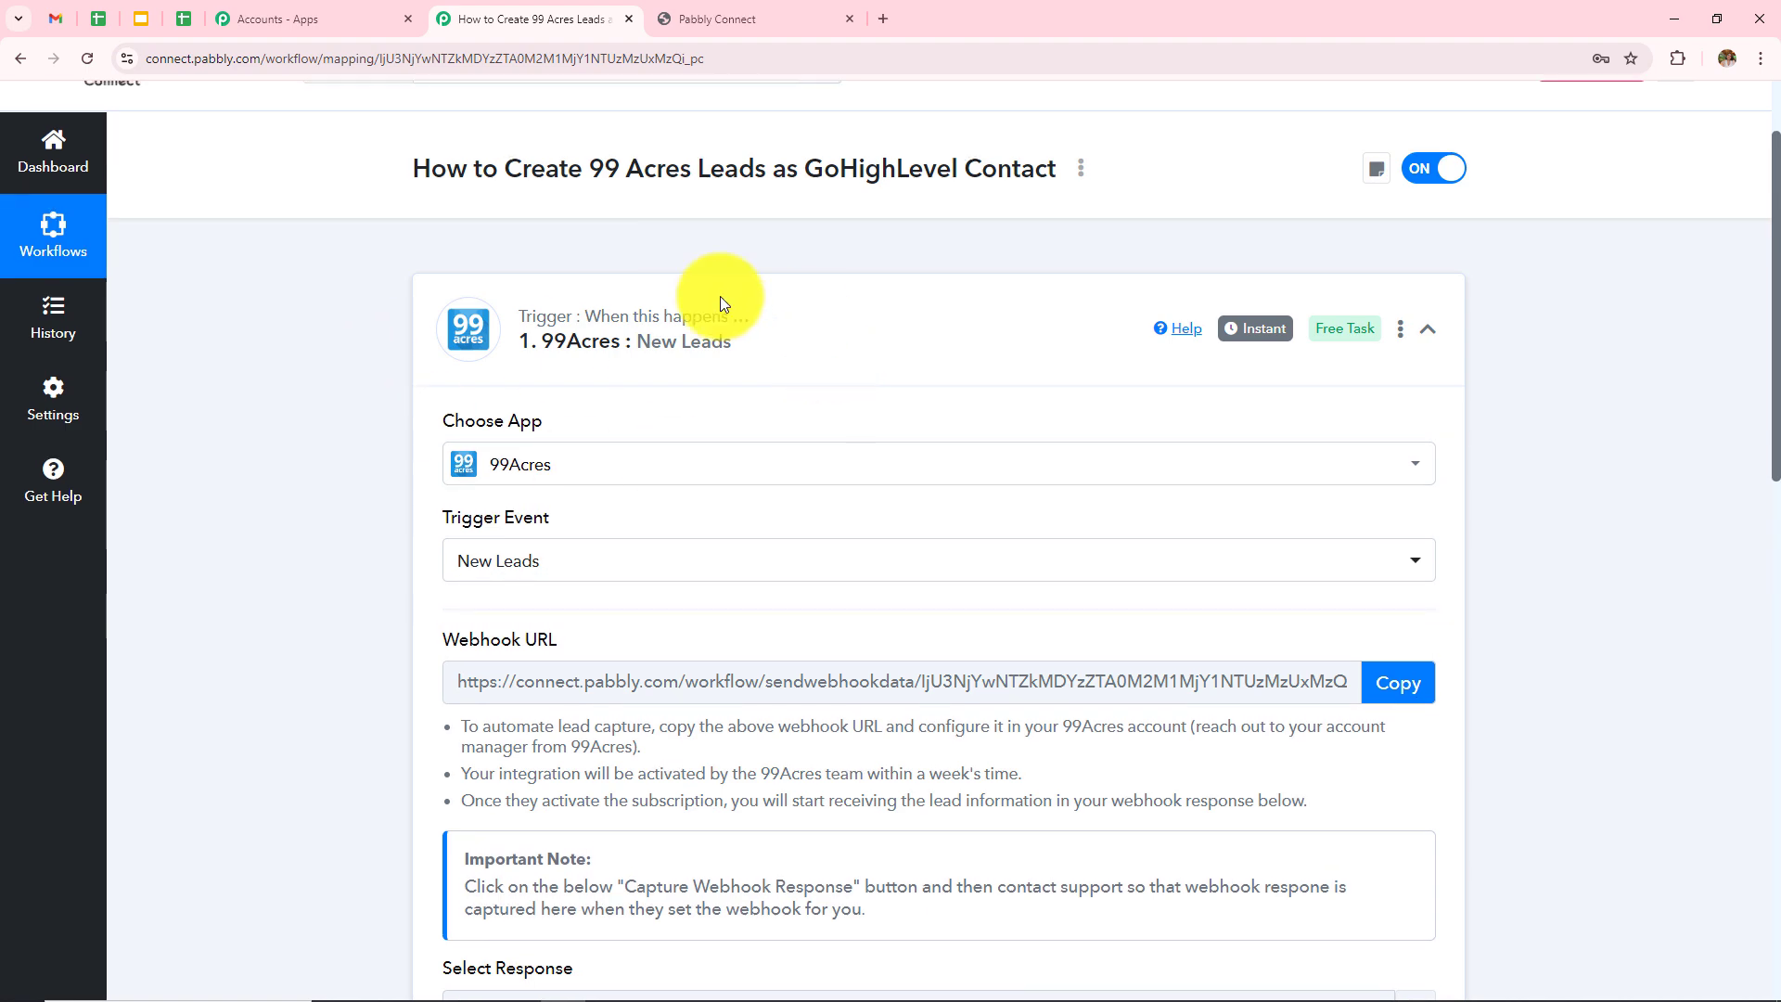
scroll(890, 595, down, 3)
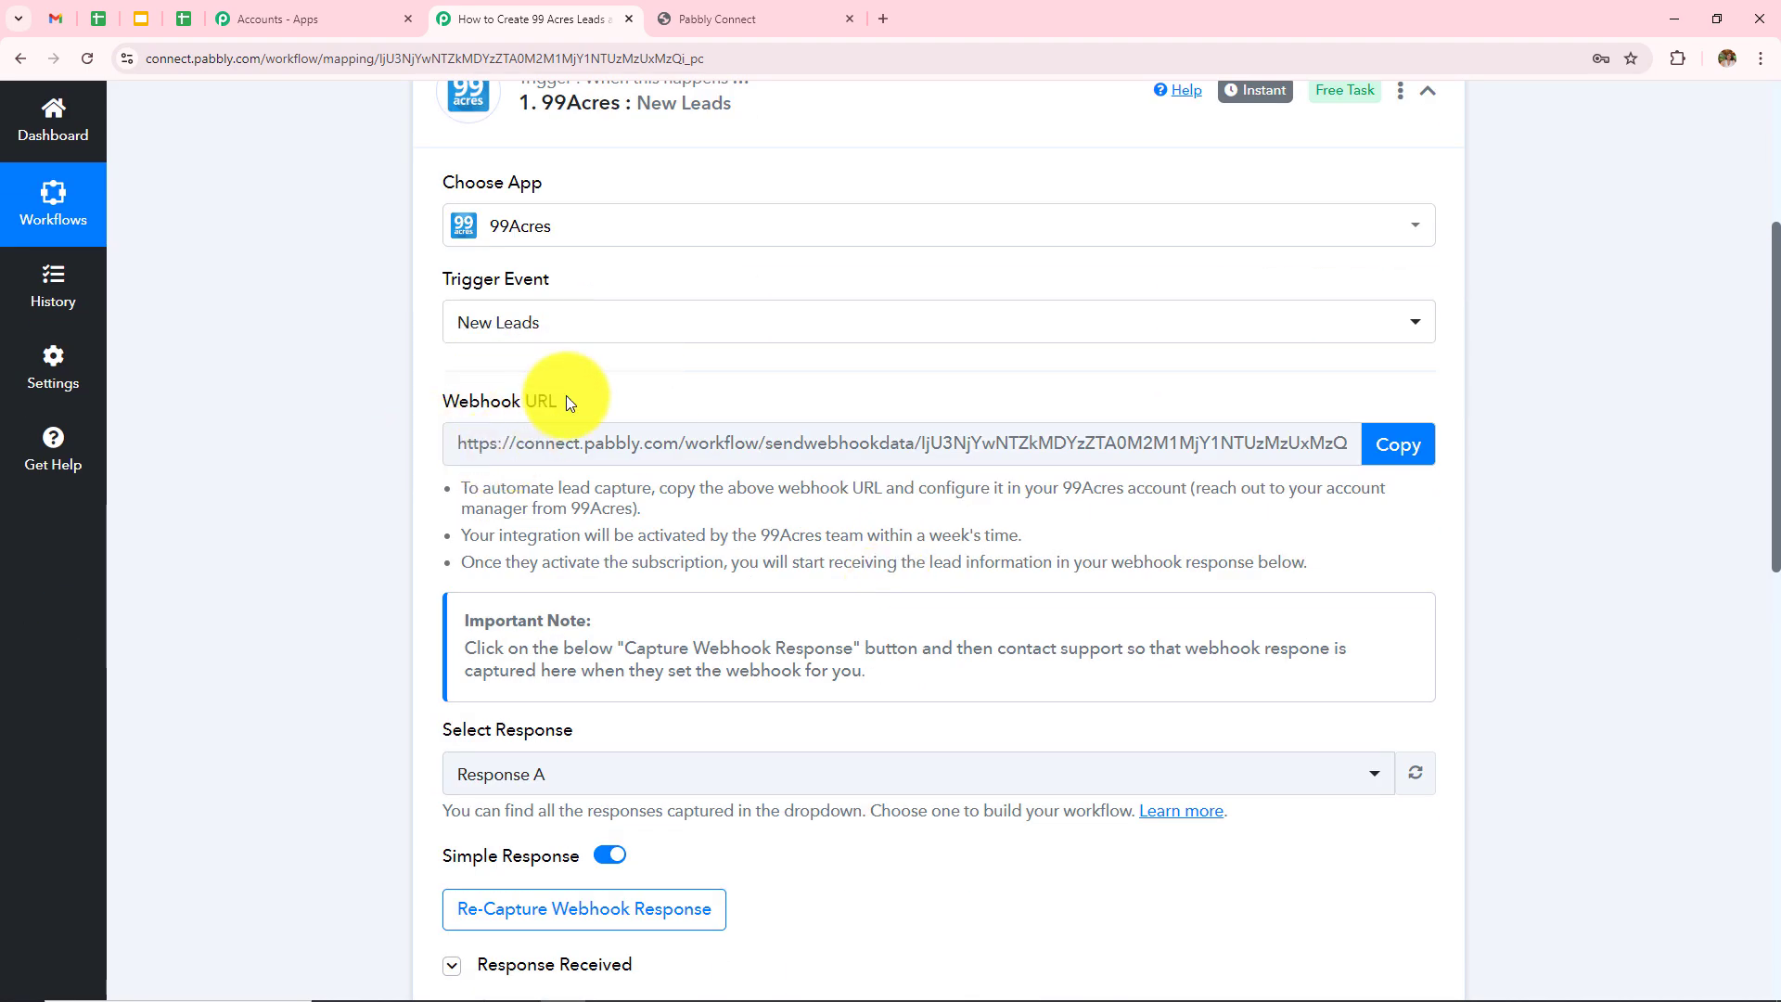
scroll(696, 457, down, 3)
scroll(654, 473, up, 3)
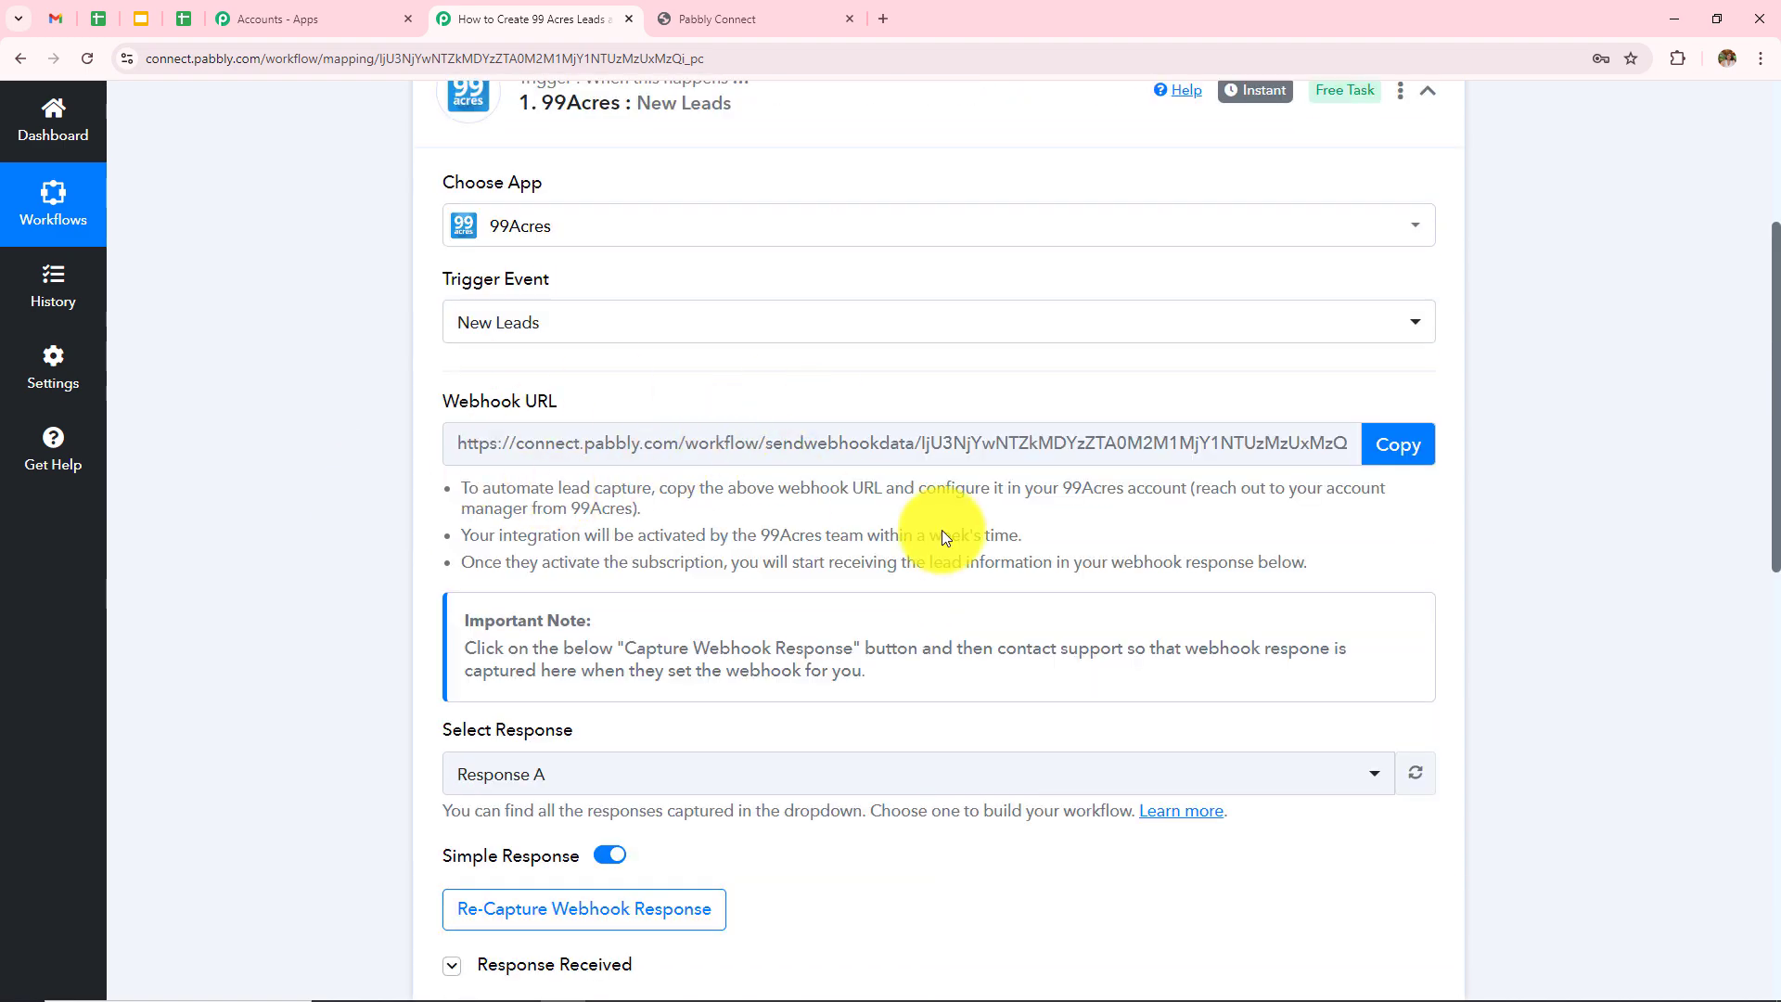
scroll(1097, 599, down, 5)
scroll(1096, 598, down, 2)
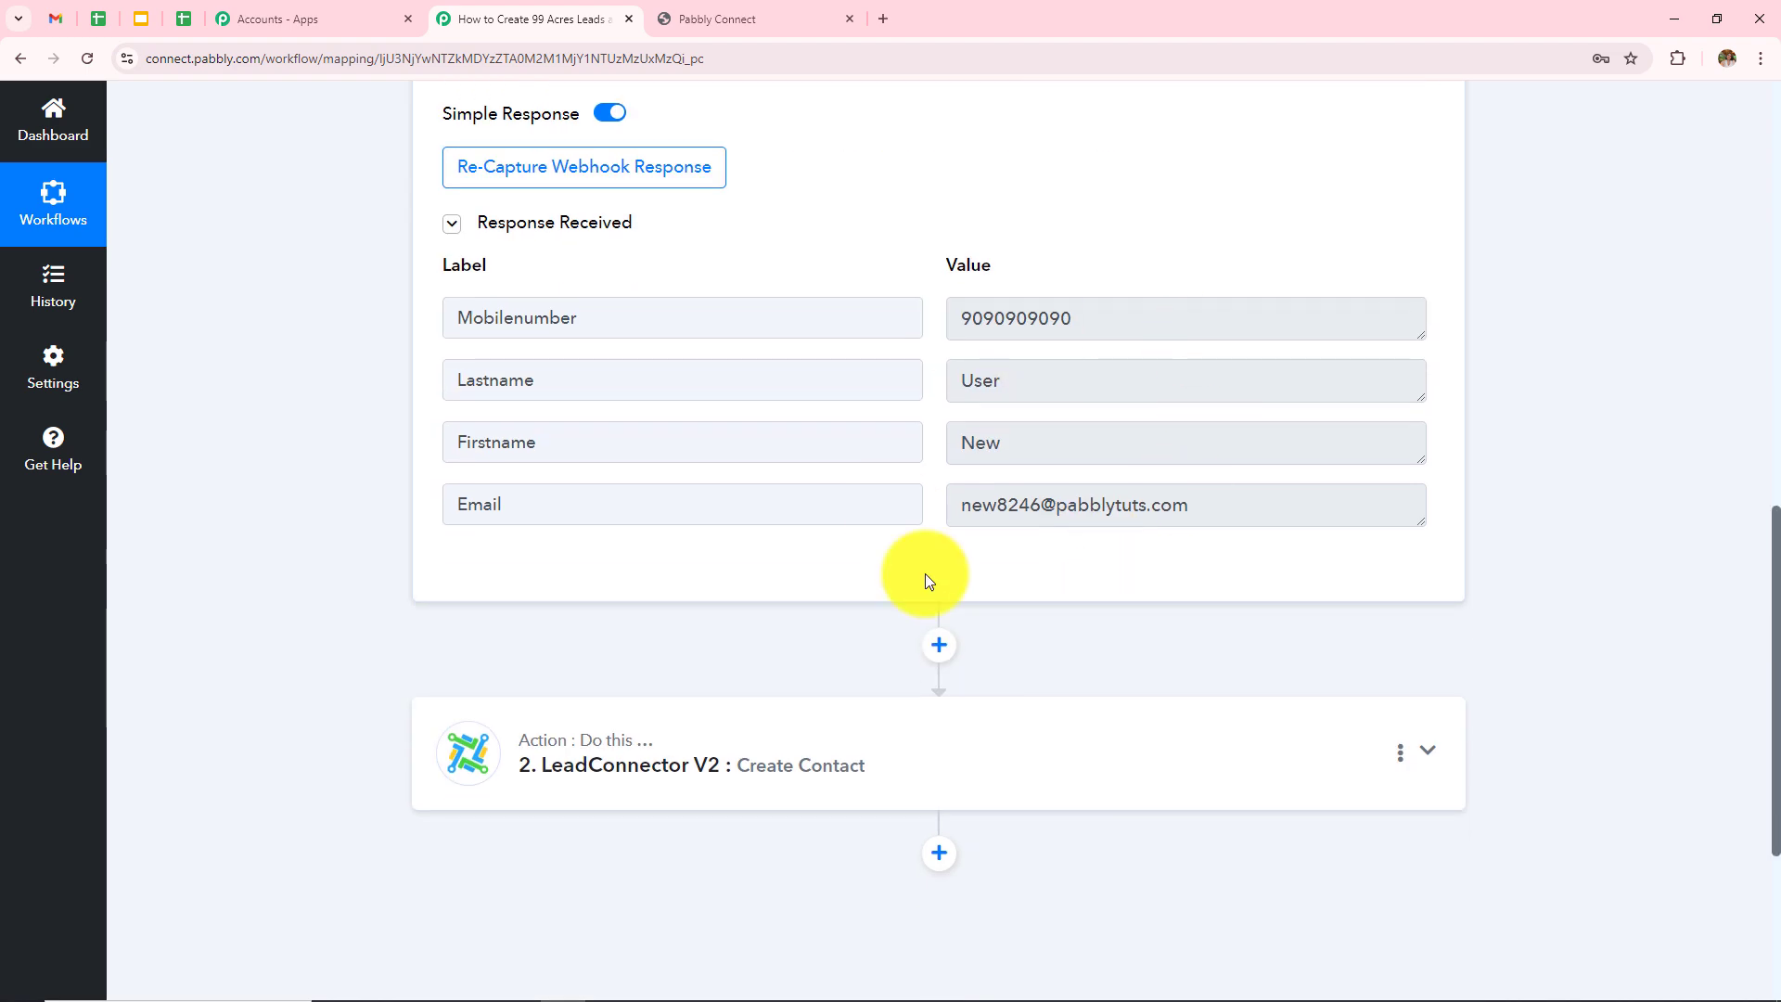
Step: Review the Create Contact action's mapped fields and response, and check them against the contact's record in GoHighLevel
click(831, 776)
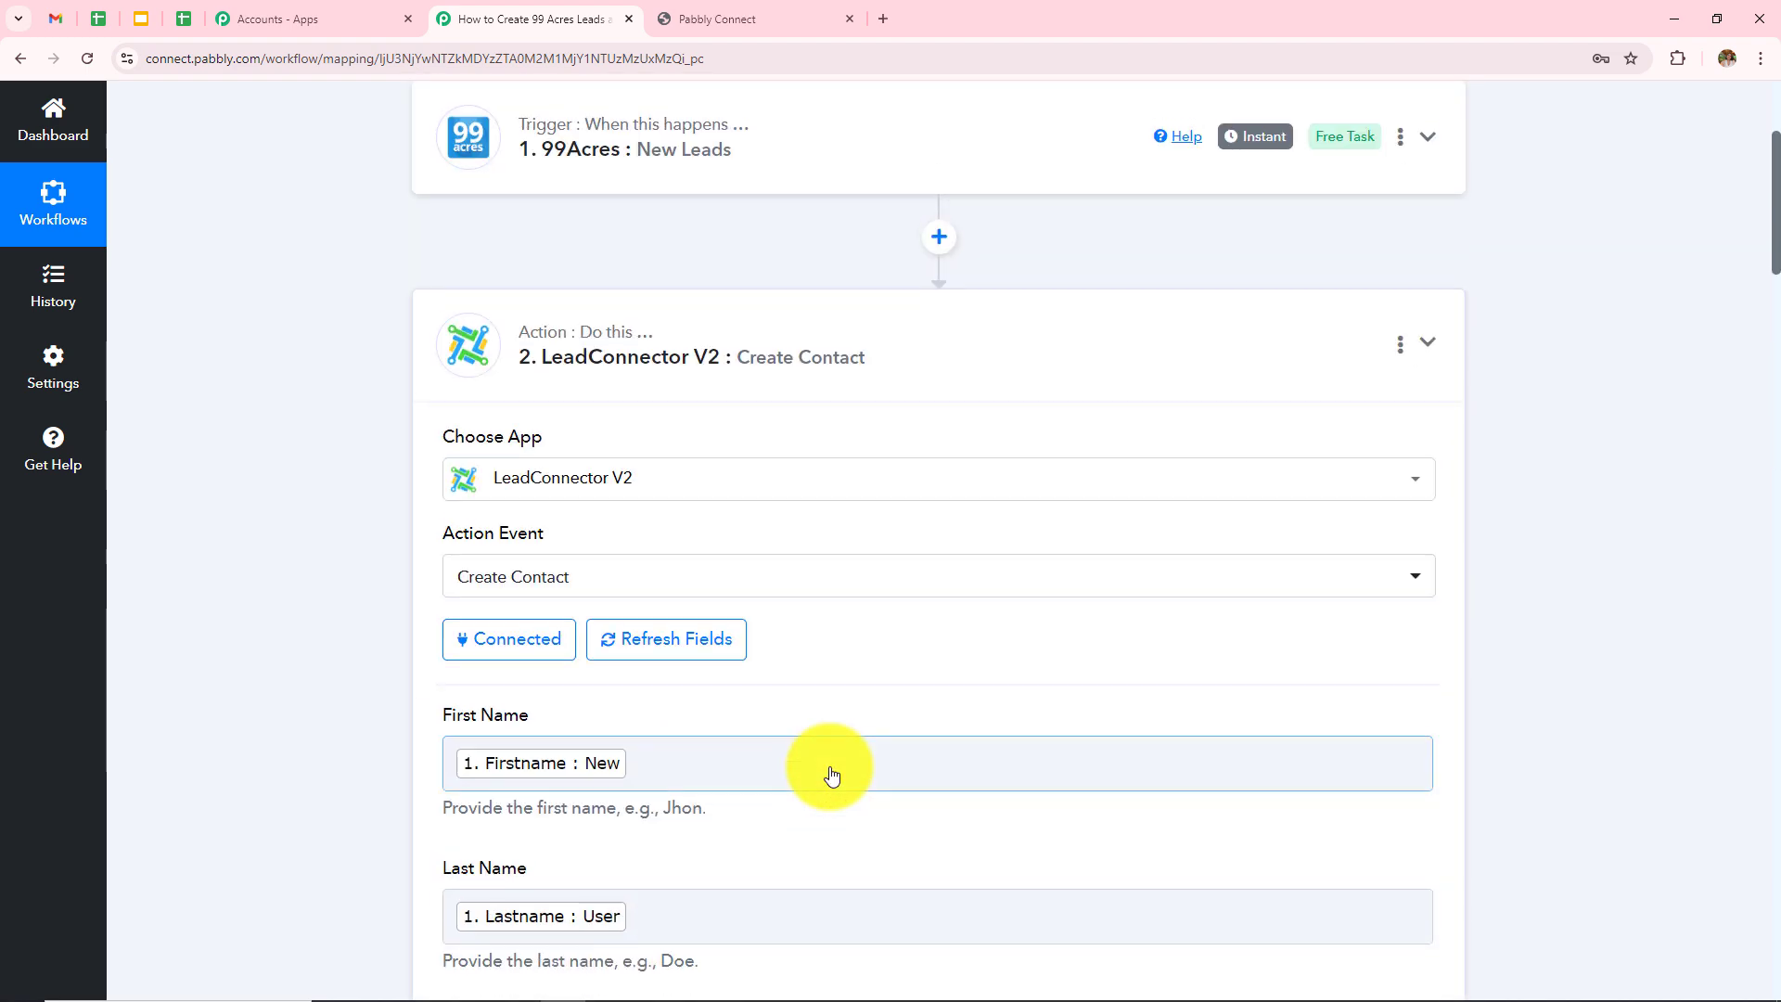
scroll(831, 775, down, 10)
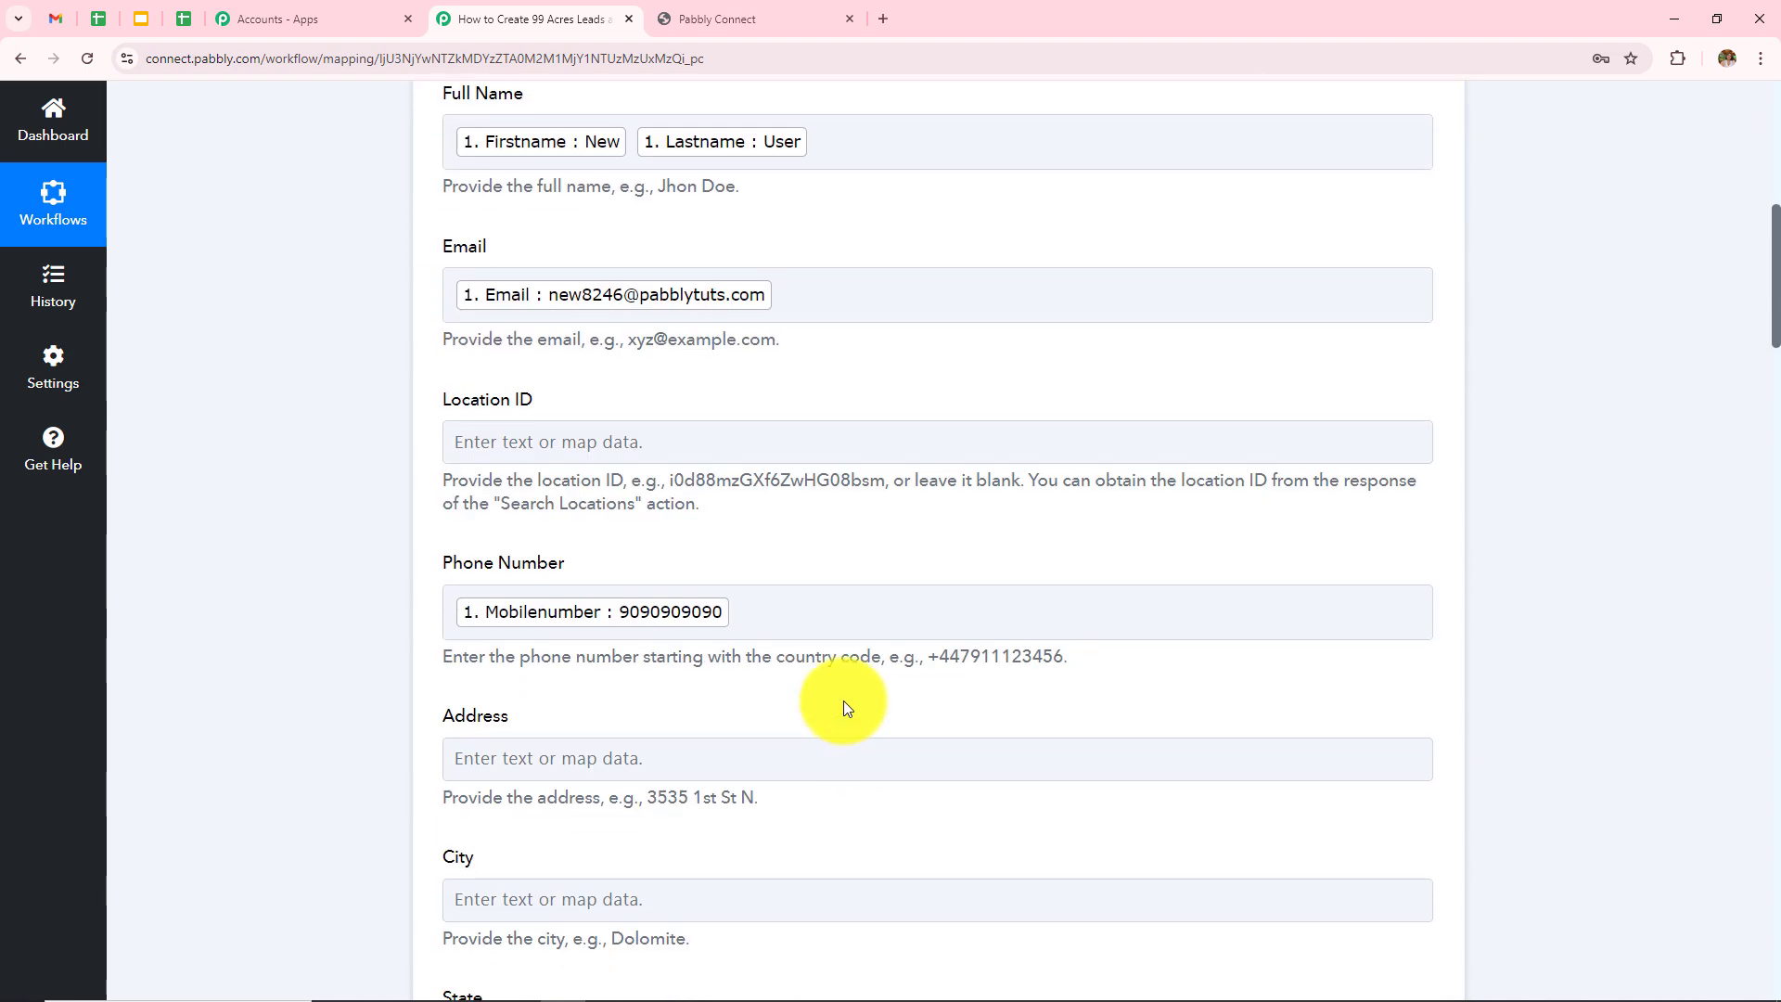
scroll(1062, 664, down, 20)
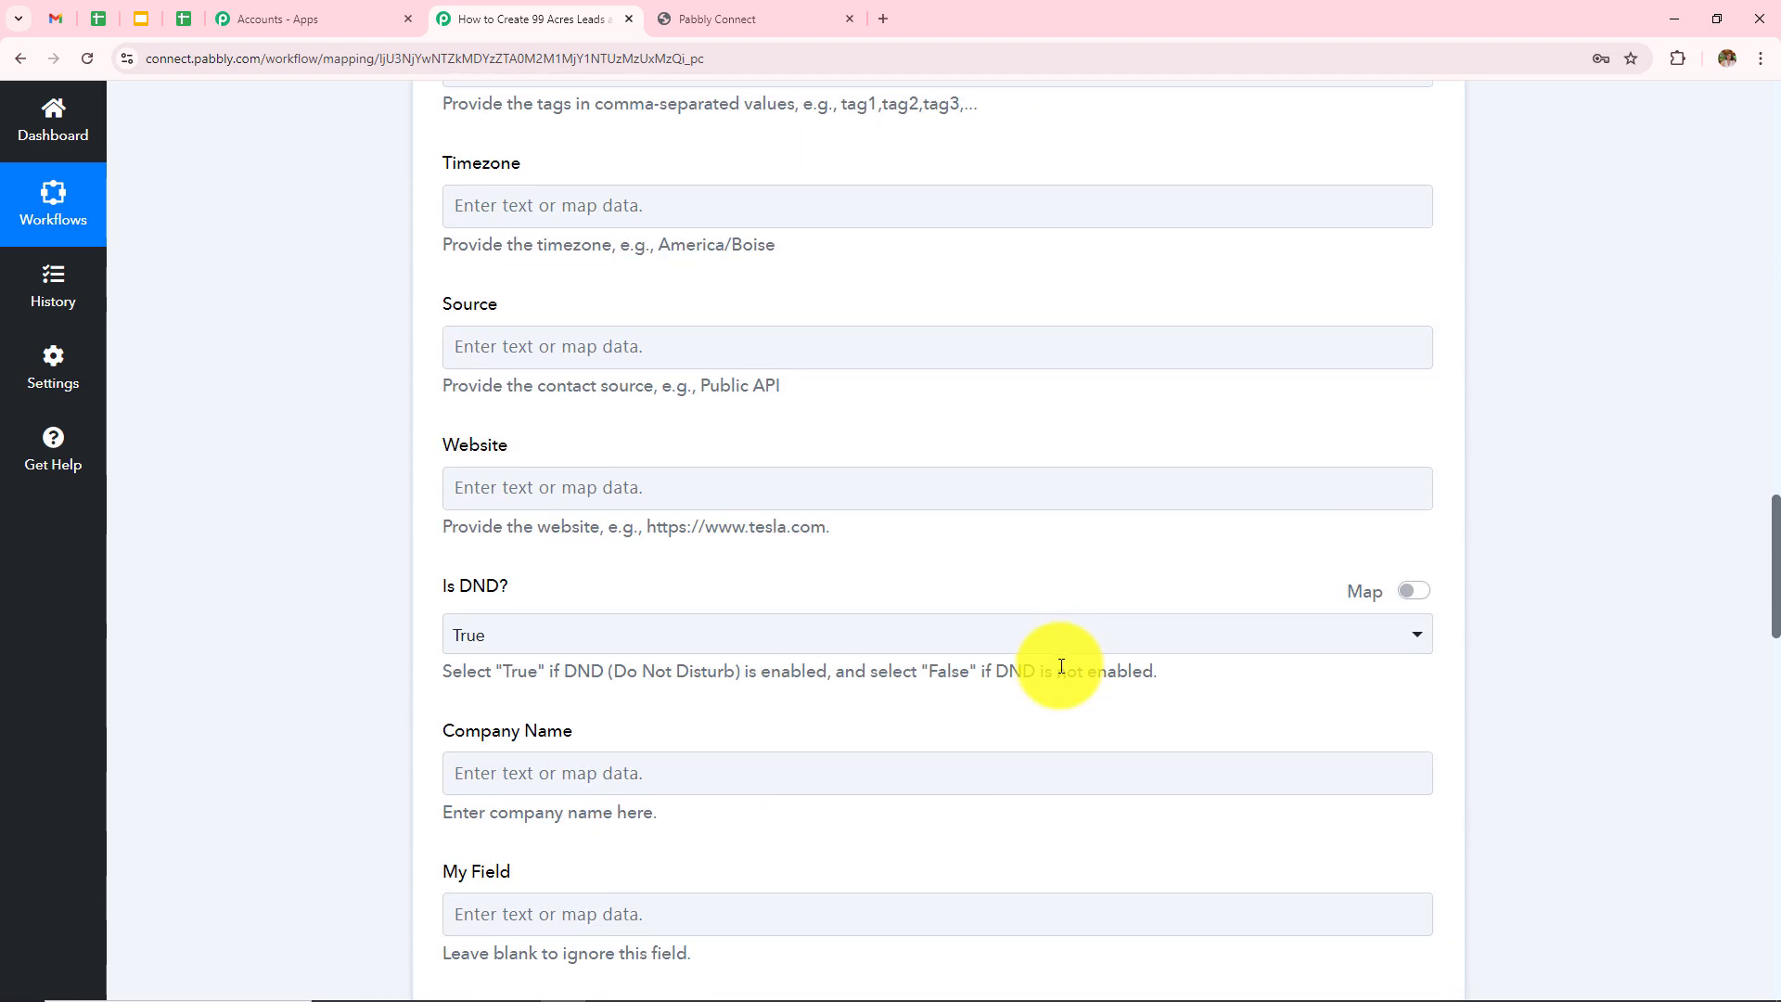
scroll(1062, 664, down, 15)
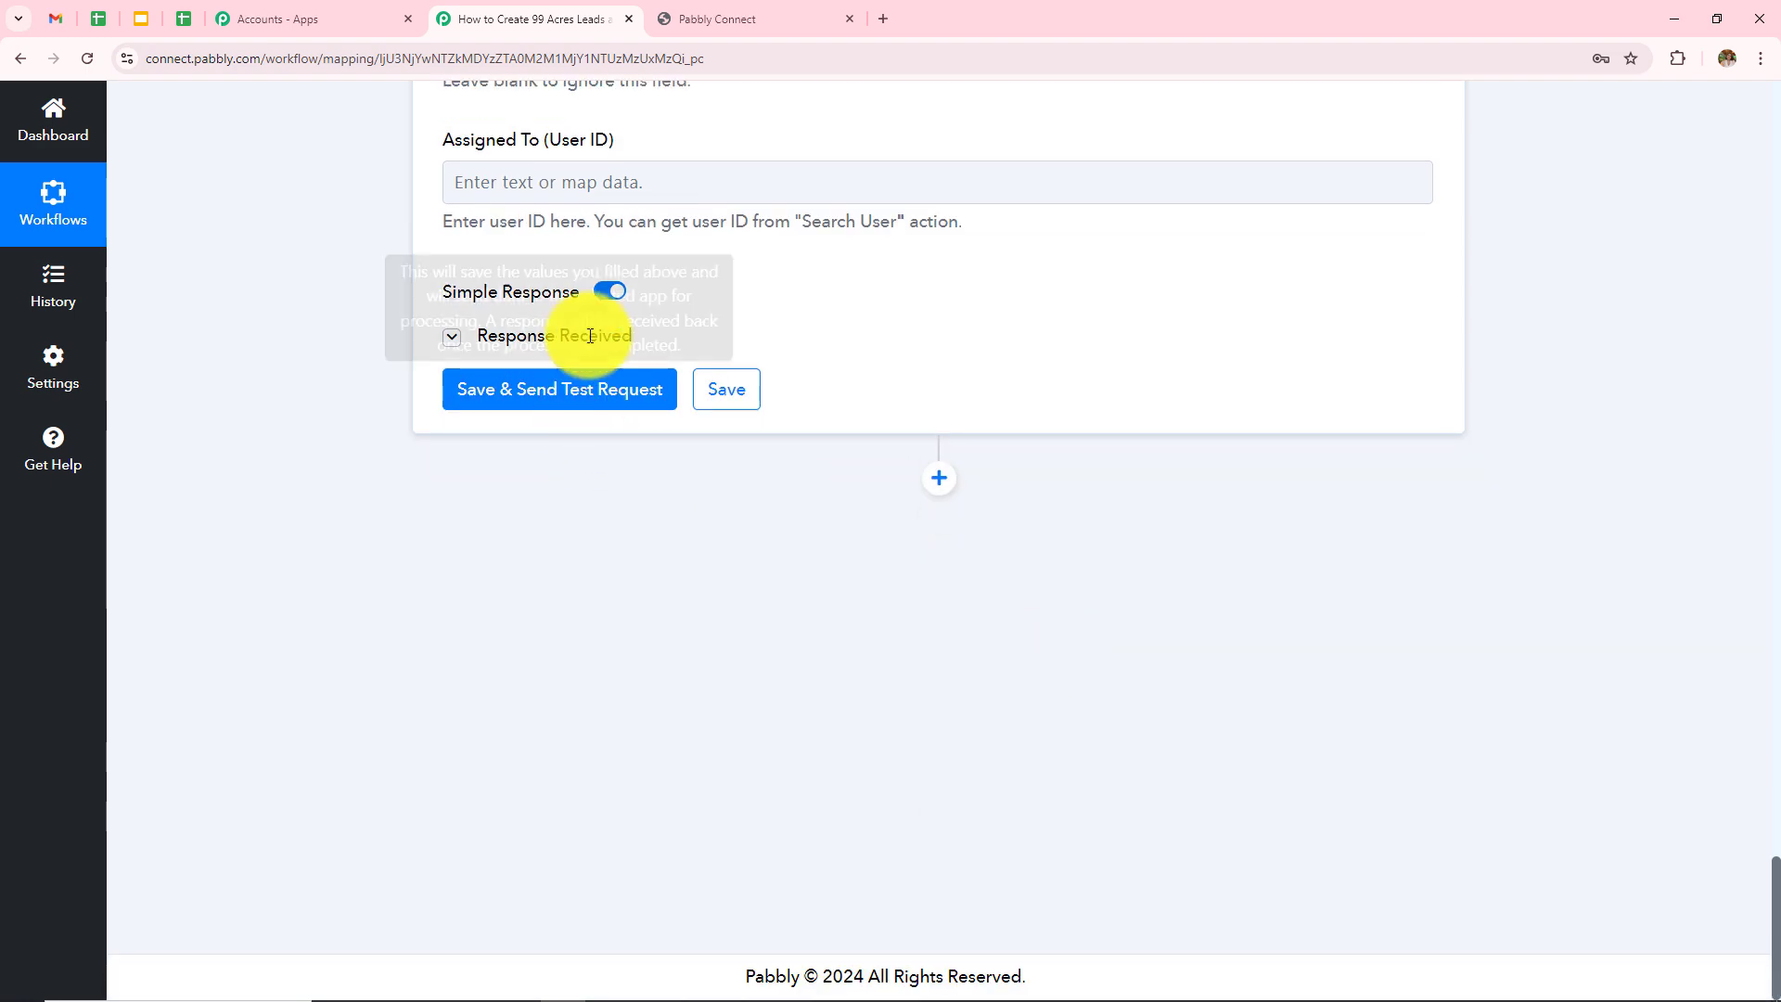
click(597, 345)
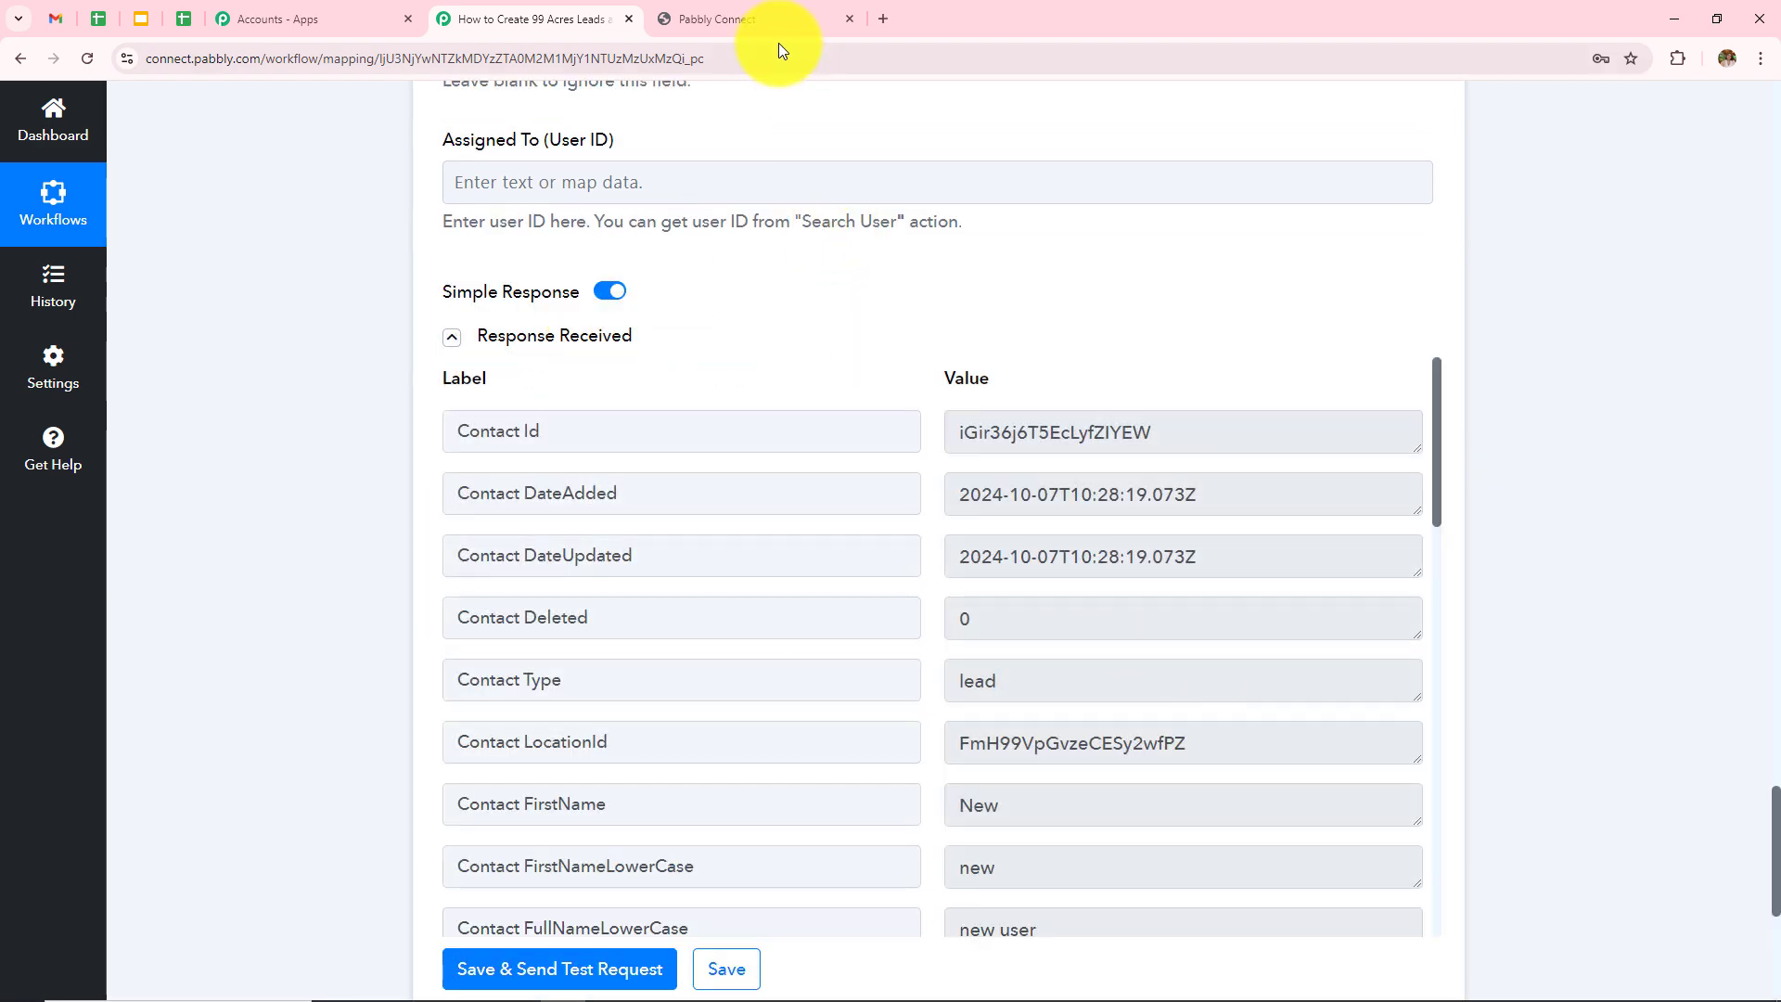
click(770, 20)
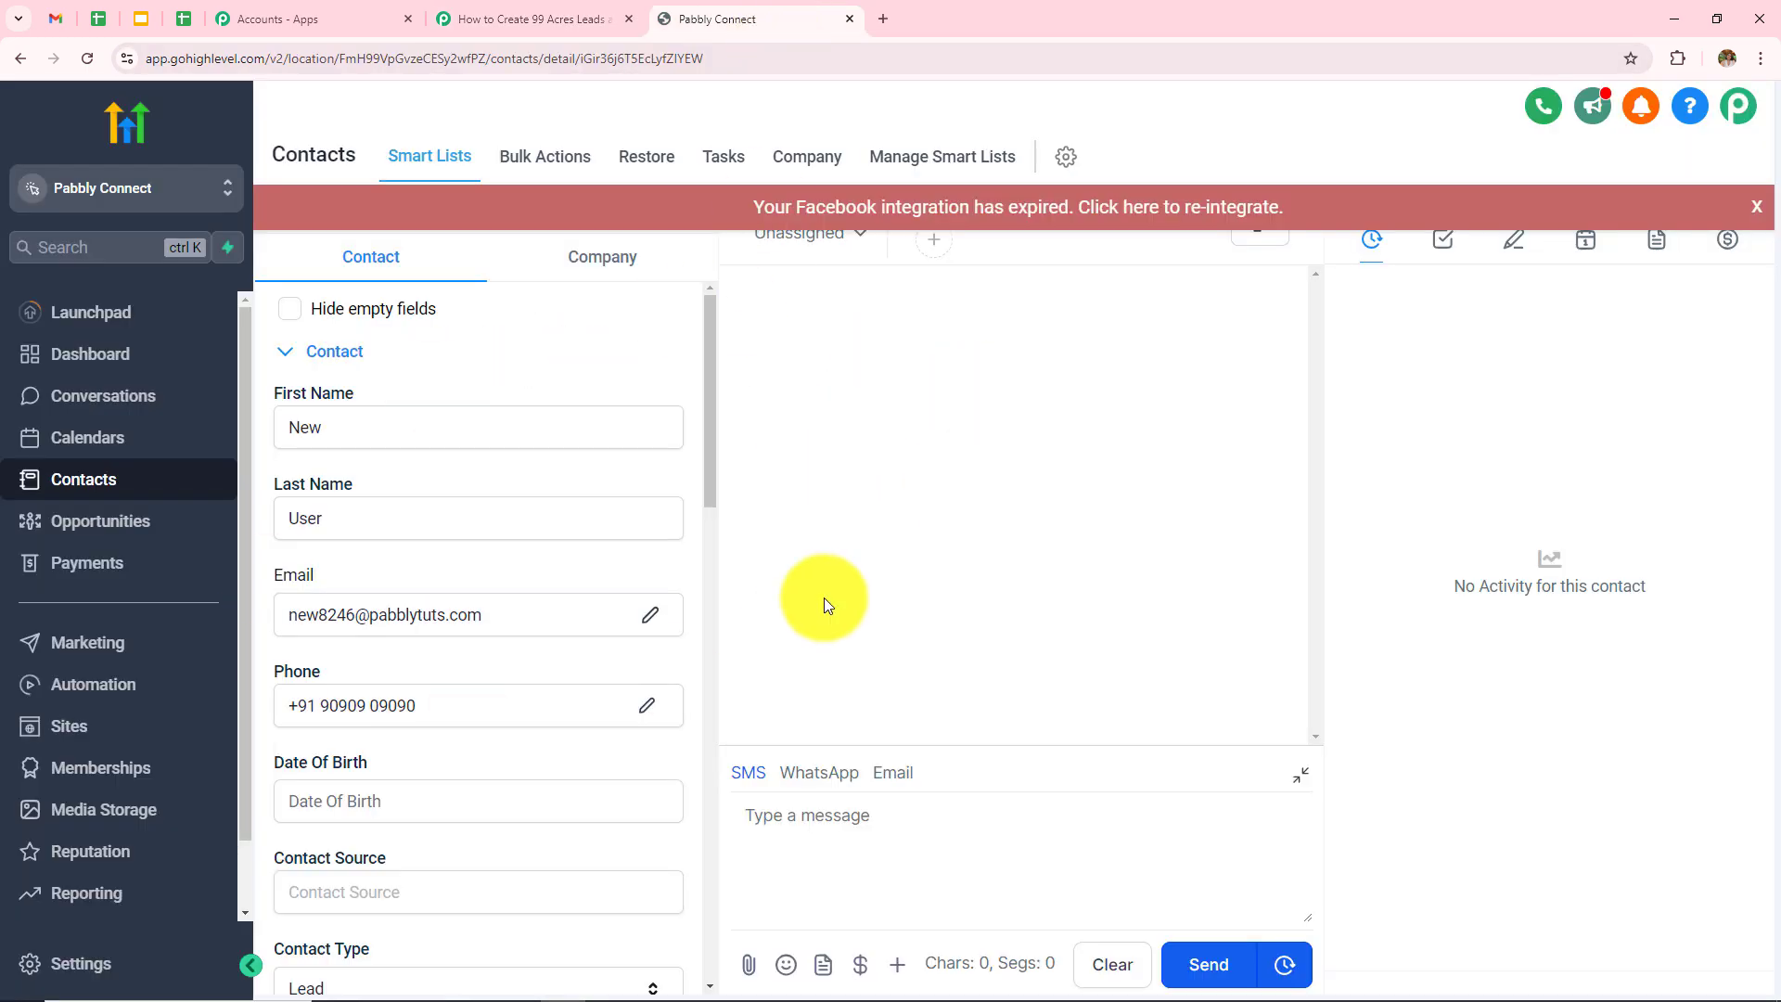
click(529, 19)
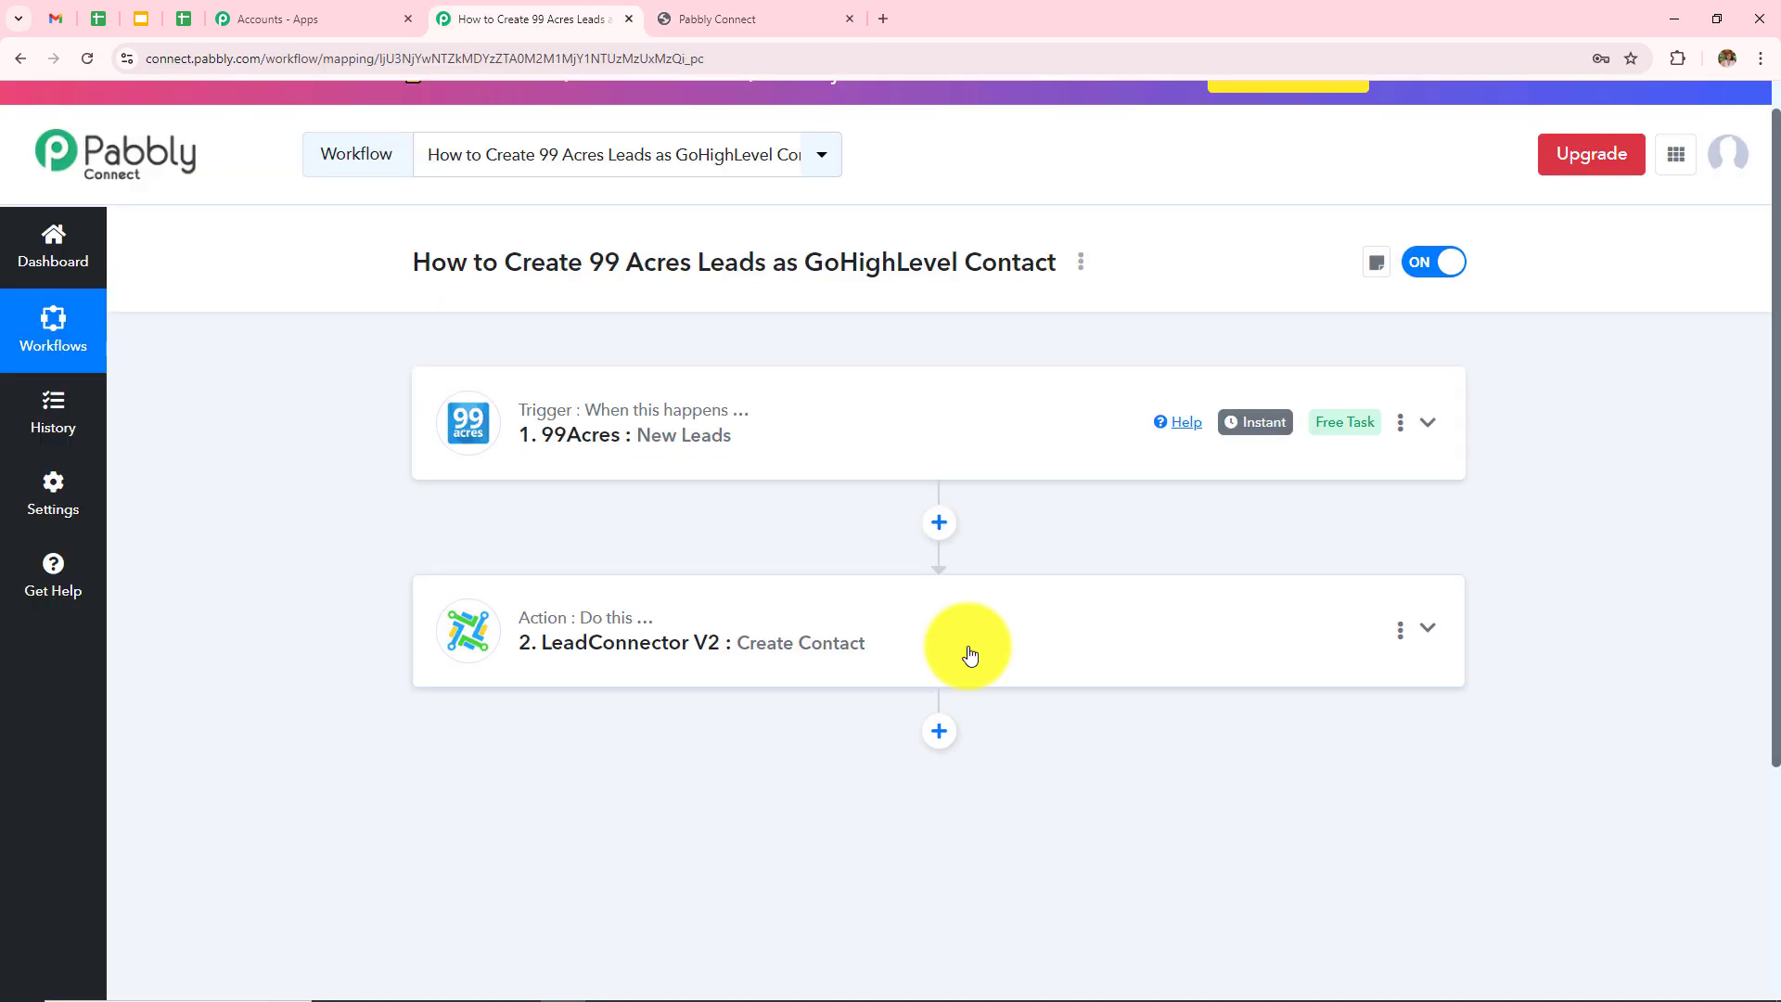